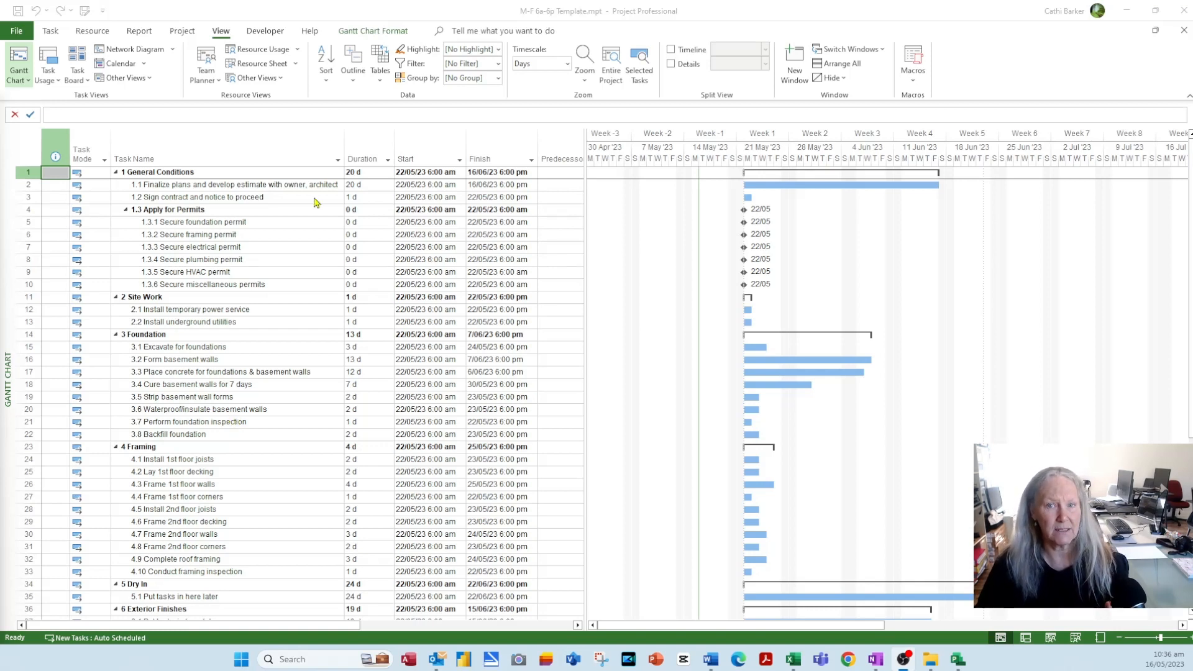
- Activate the Project window and bring up the Gantt Chart Format ribbon options
{"action": "left_click", "coordinate": [358, 28]}
{"action": "left_click", "coordinate": [359, 30]}
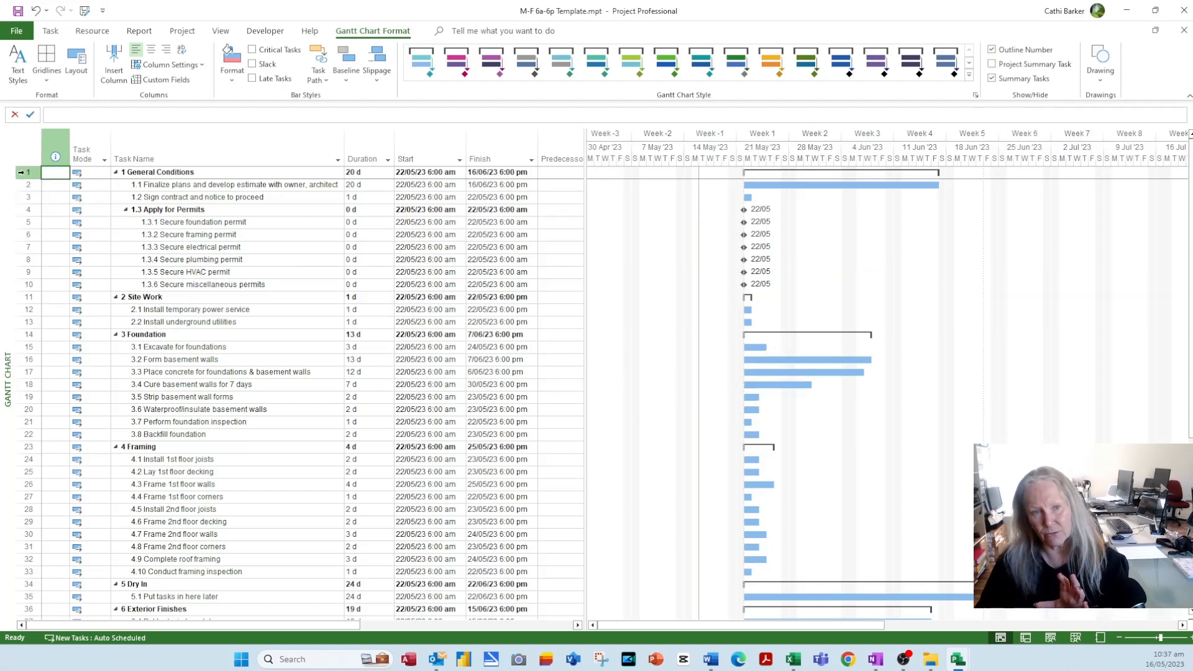
- Turn on the Project Summary Task row and select its name, '12 Hour Residential Construction Template'
{"action": "left_click", "coordinate": [1026, 64]}
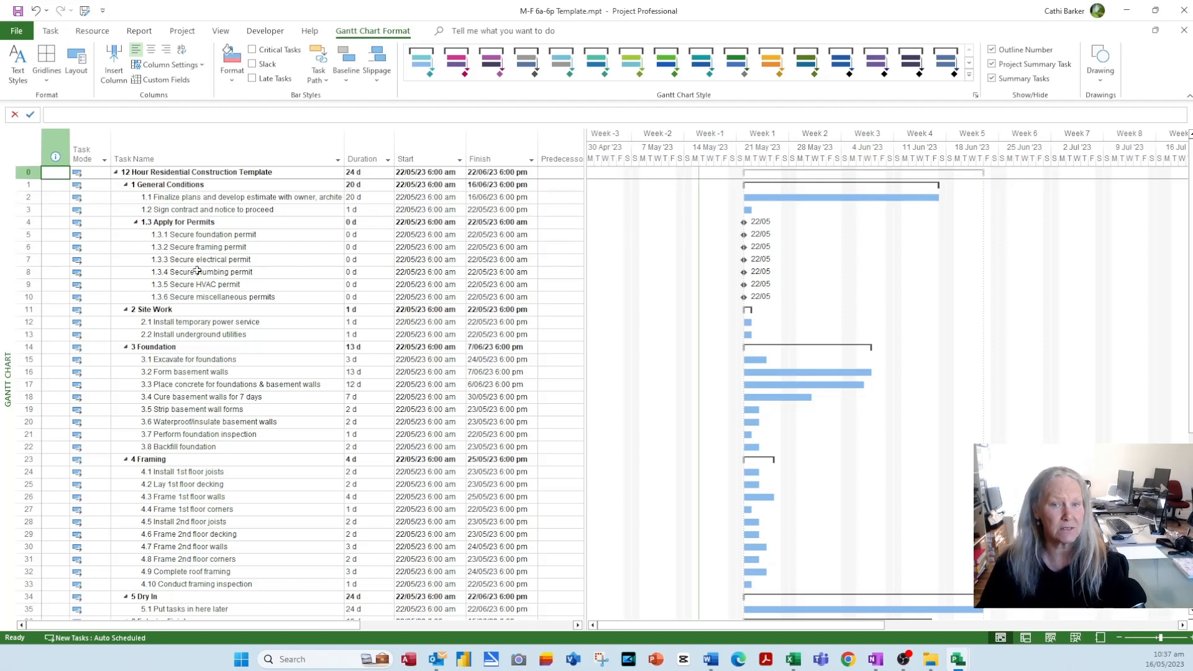
{"action": "left_click", "coordinate": [174, 172]}
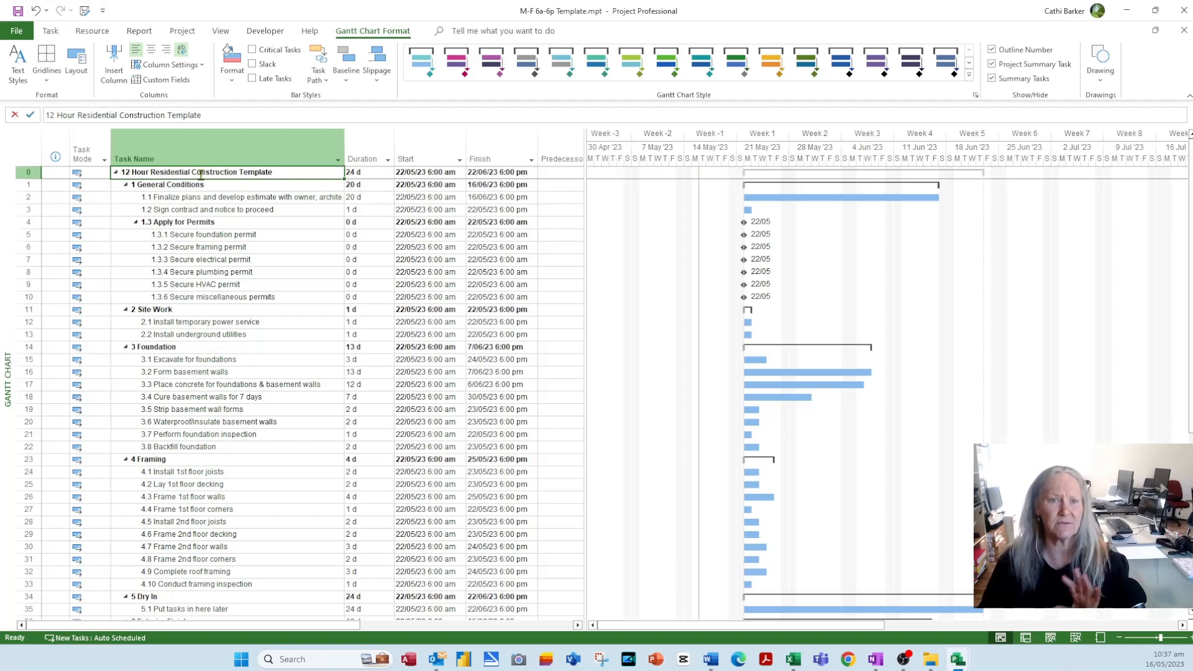
{"action": "left_click", "coordinate": [16, 30]}
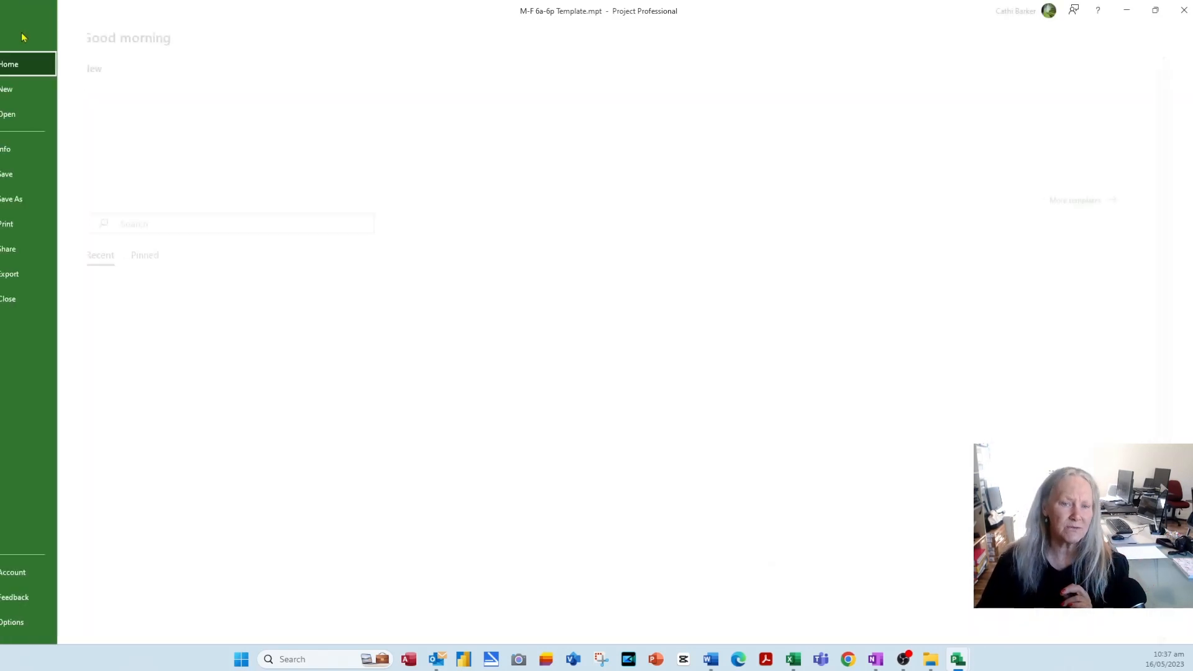
{"action": "left_click", "coordinate": [34, 149]}
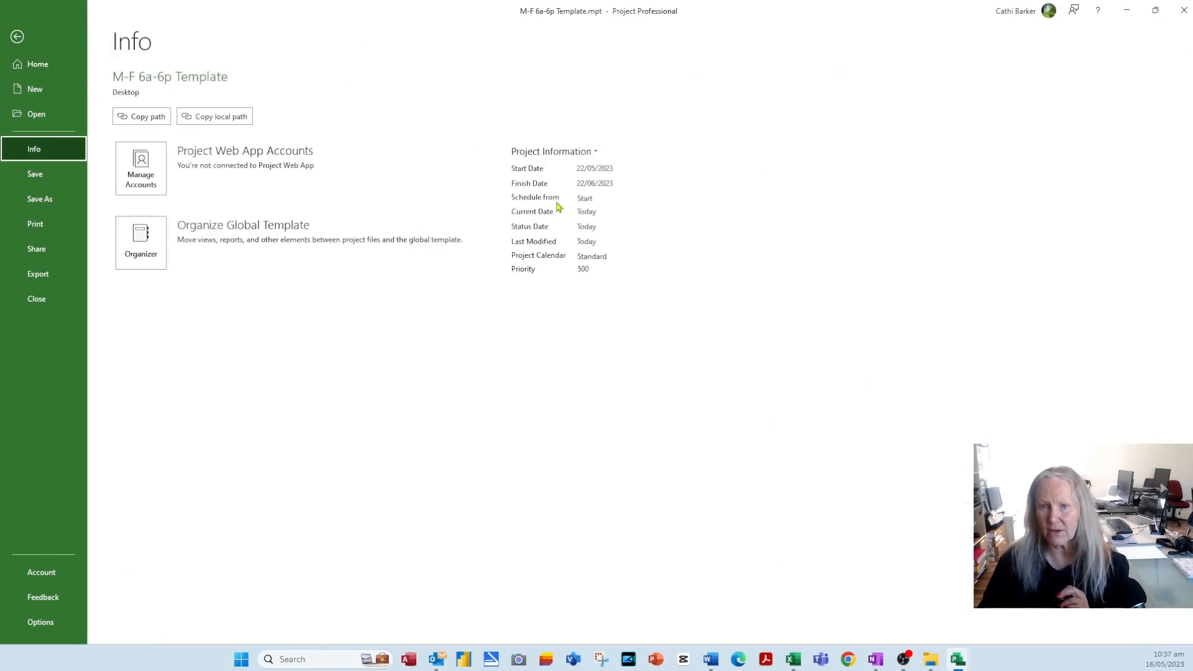
{"action": "left_click", "coordinate": [560, 152]}
{"action": "left_click", "coordinate": [572, 173]}
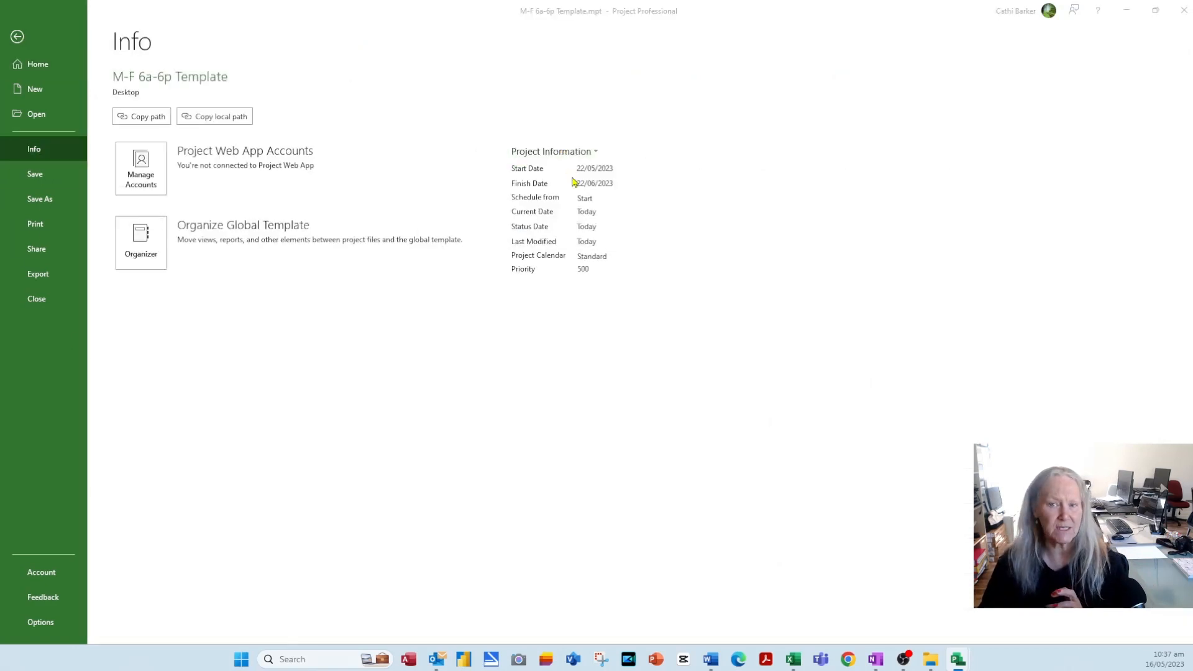
{"action": "left_click_drag", "start_coordinate": [161, 21], "coordinate": [508, 259]}
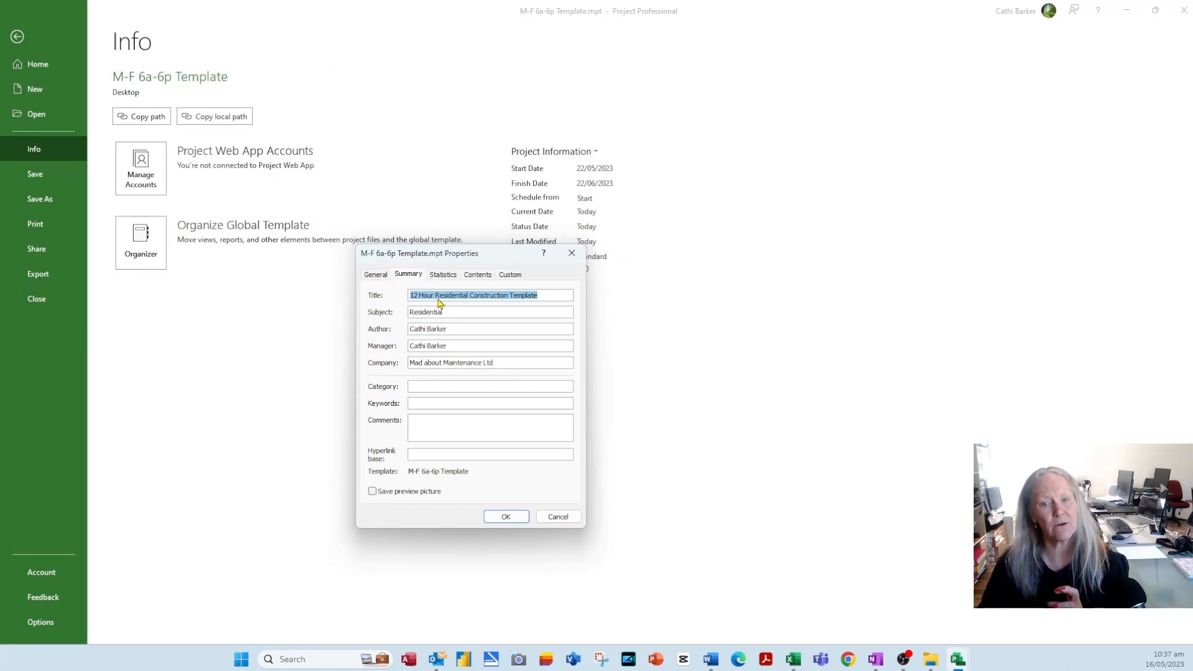
{"action": "left_click", "coordinate": [558, 516]}
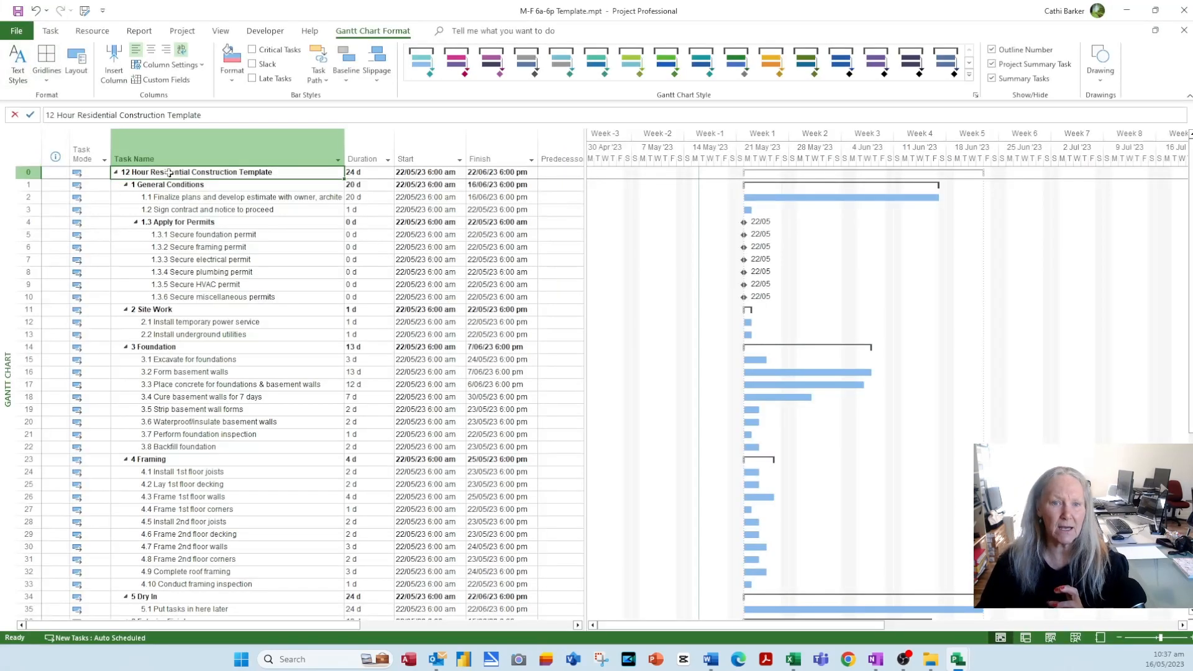
{"action": "left_click", "coordinate": [147, 115]}
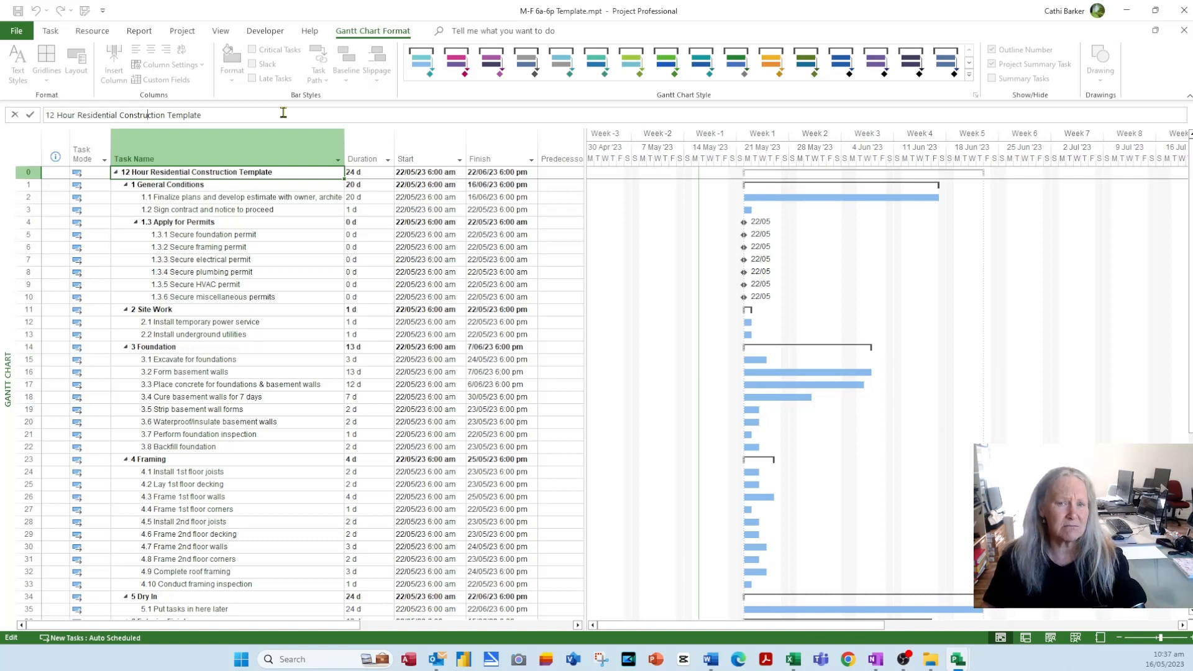
- Finish editing the summary task name and scroll the timeline to later weeks
{"action": "left_click", "coordinate": [217, 198]}
{"action": "left_click", "coordinate": [213, 171]}
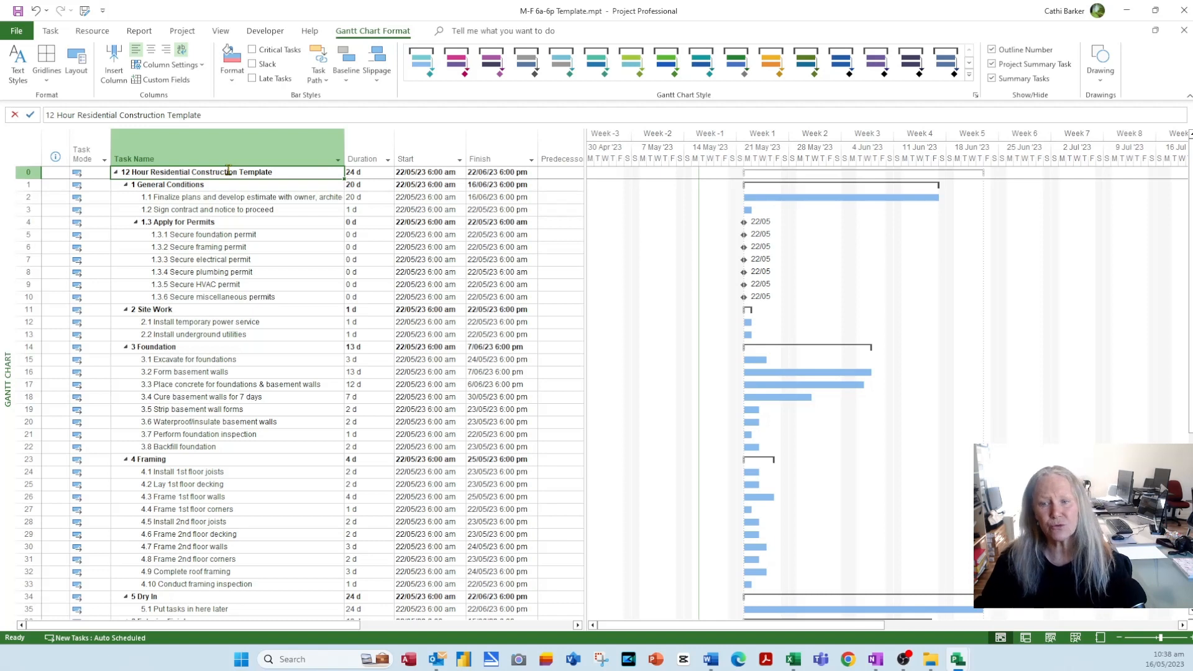
{"action": "left_click", "coordinate": [1183, 626]}
{"action": "left_click", "coordinate": [1183, 626]}
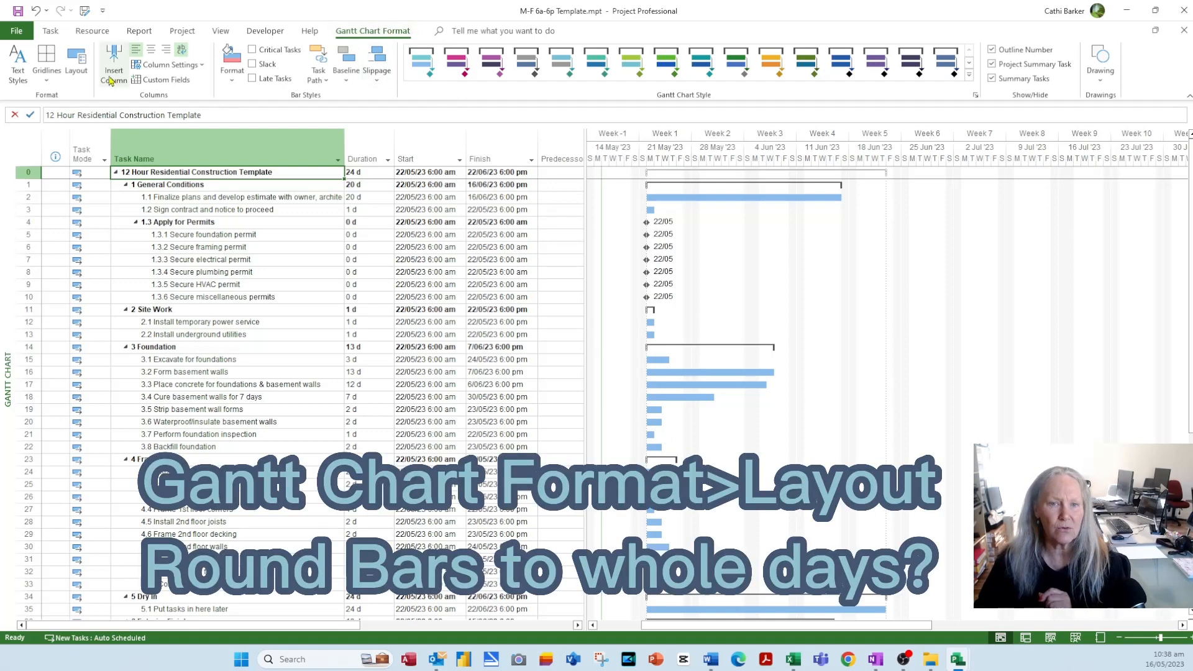
- In the Gantt Layout settings, turn on Round bars to whole days
{"action": "left_click", "coordinate": [78, 62]}
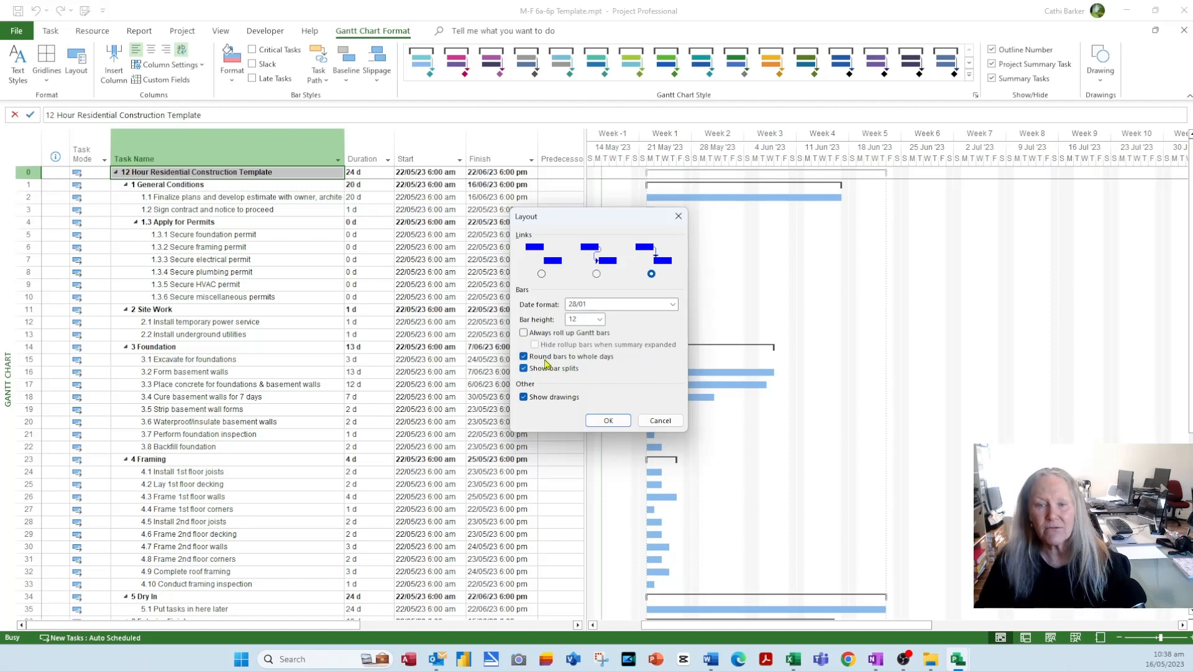
{"action": "left_click", "coordinate": [609, 420]}
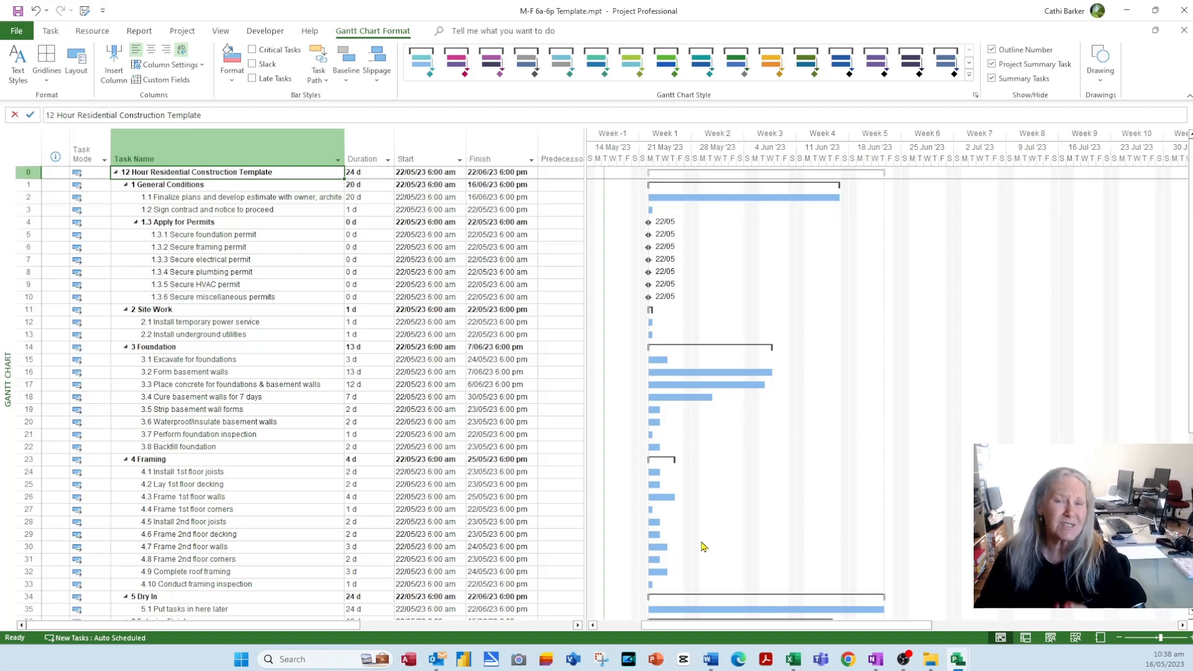
{"action": "left_click", "coordinate": [89, 64]}
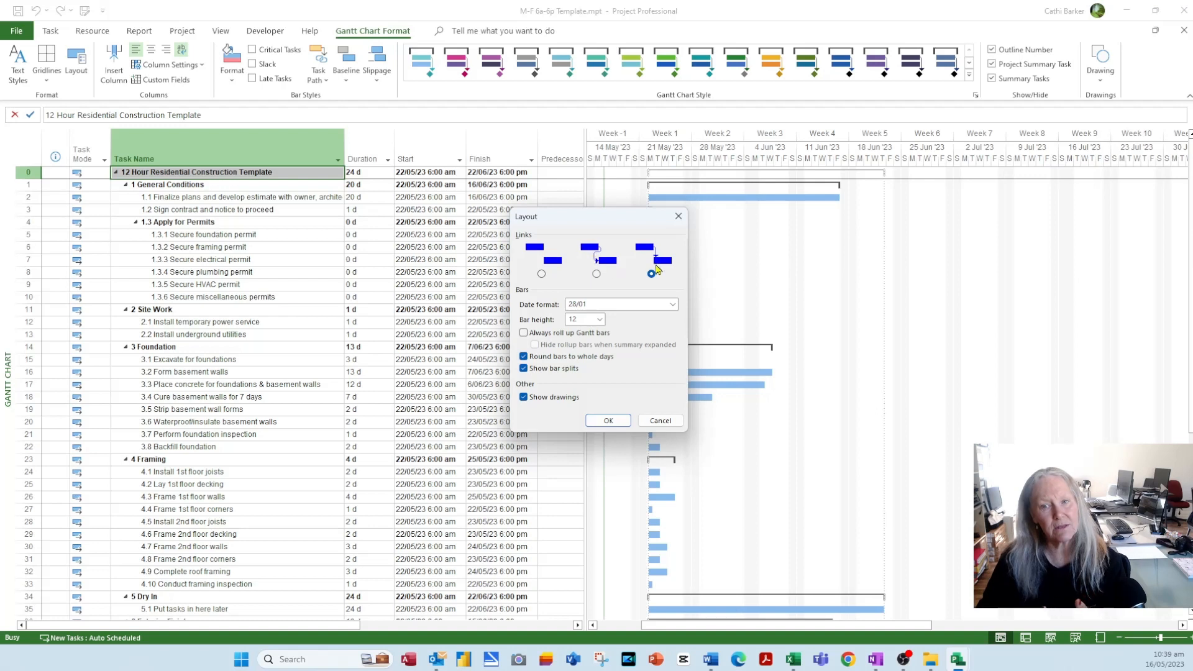
{"action": "left_click", "coordinate": [609, 422]}
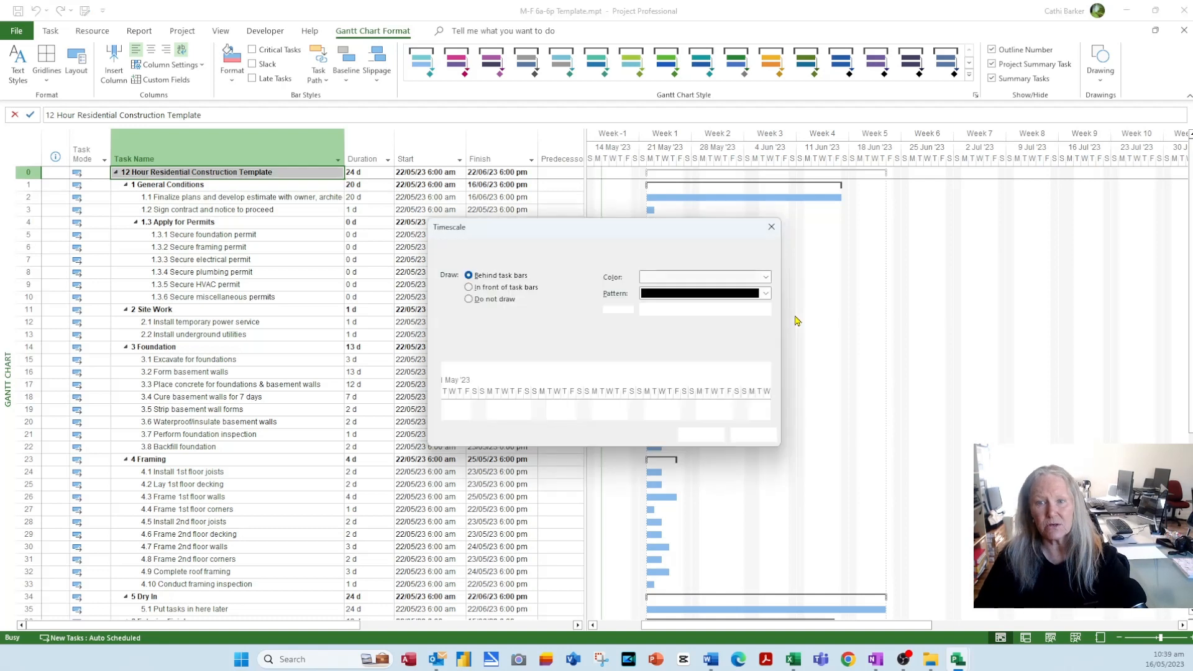
- Try the non-working time drawing options, ending with Do not draw applied
{"action": "left_click", "coordinate": [526, 290]}
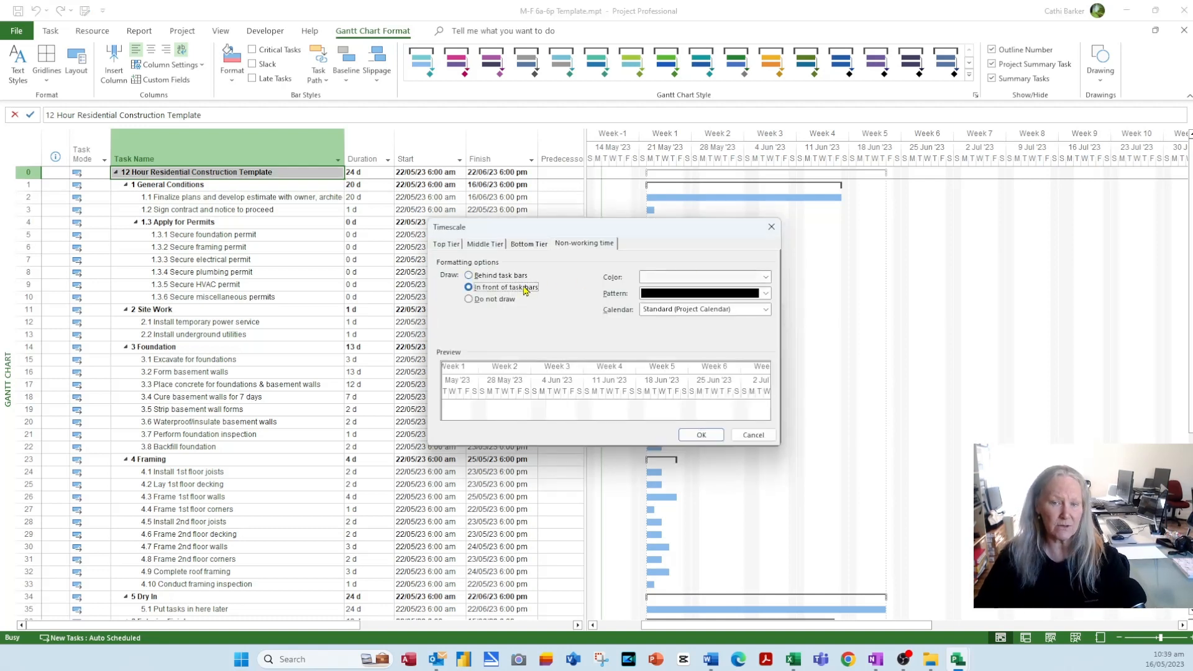
{"action": "left_click", "coordinate": [701, 435]}
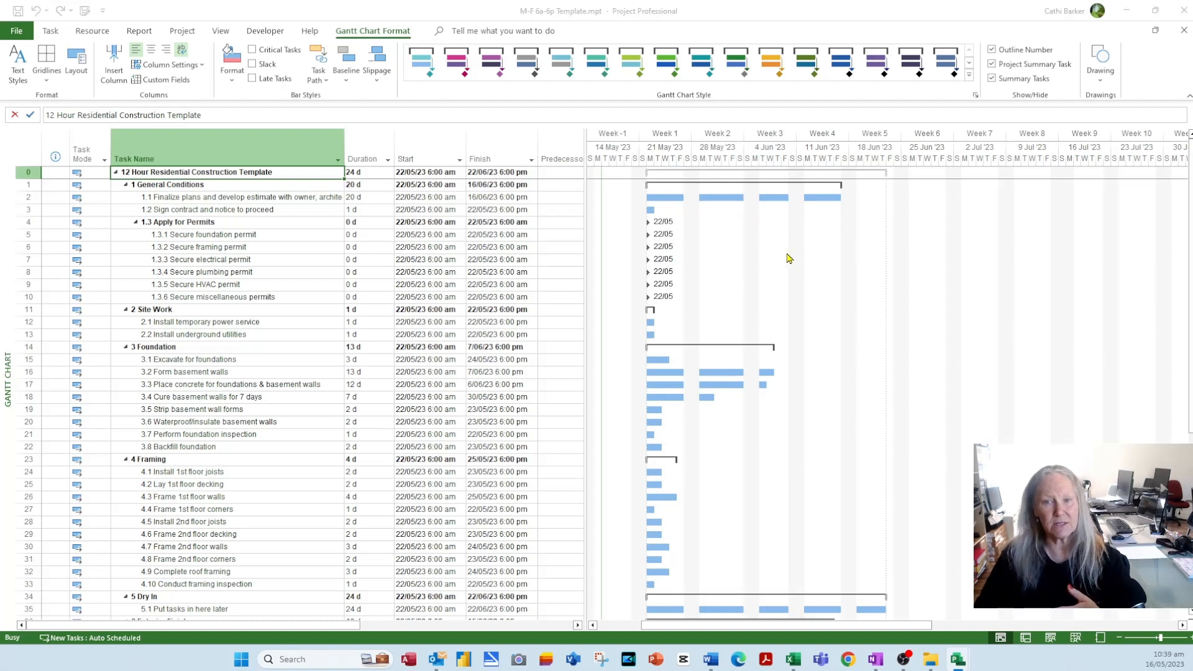
{"action": "left_click", "coordinate": [516, 275]}
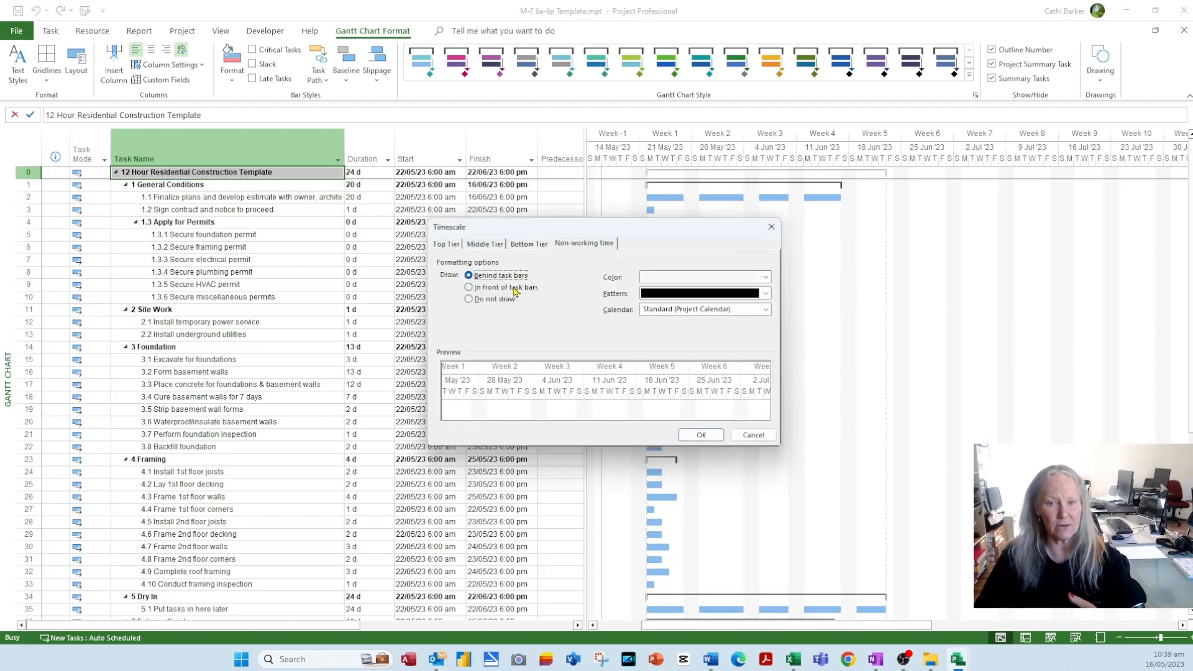
{"action": "left_click", "coordinate": [525, 288]}
{"action": "left_click", "coordinate": [491, 300]}
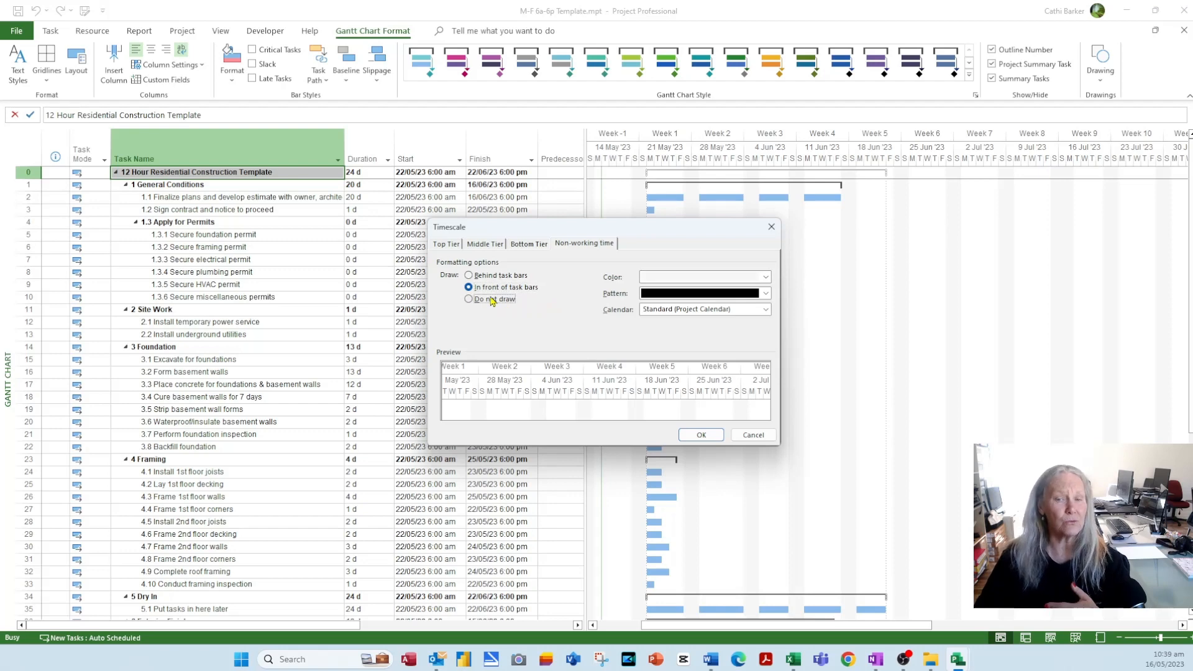
{"action": "left_click", "coordinate": [701, 435]}
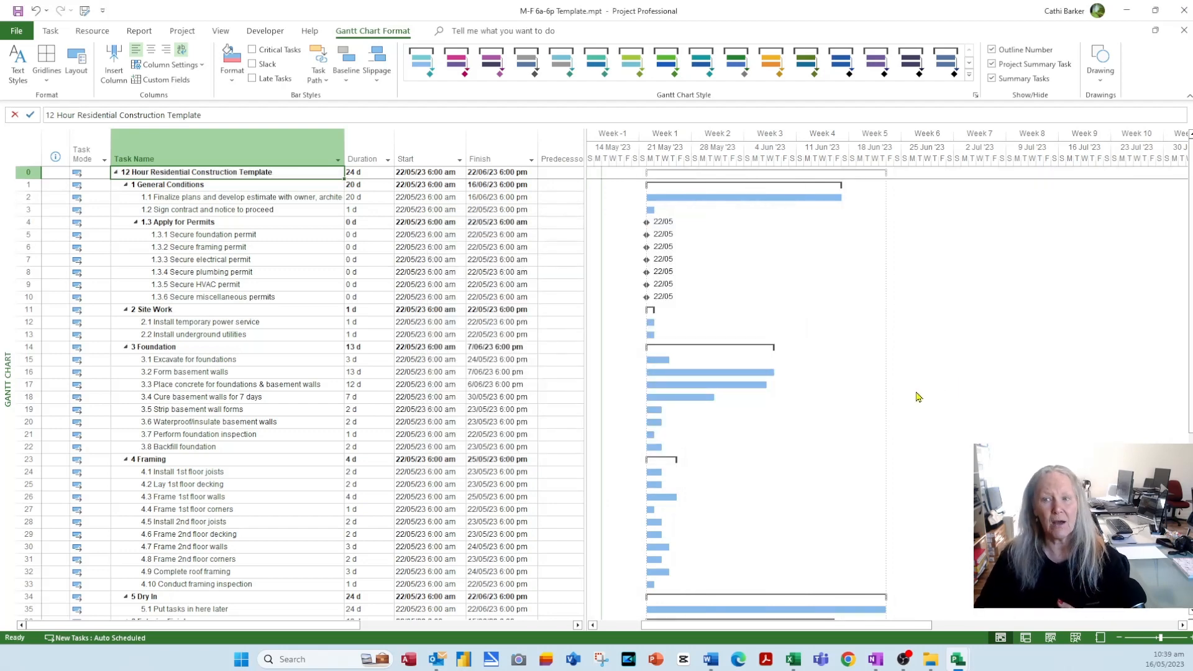
- Reopen Timescale settings and draw non-working time in front of task bars
{"action": "double_click", "coordinate": [808, 160]}
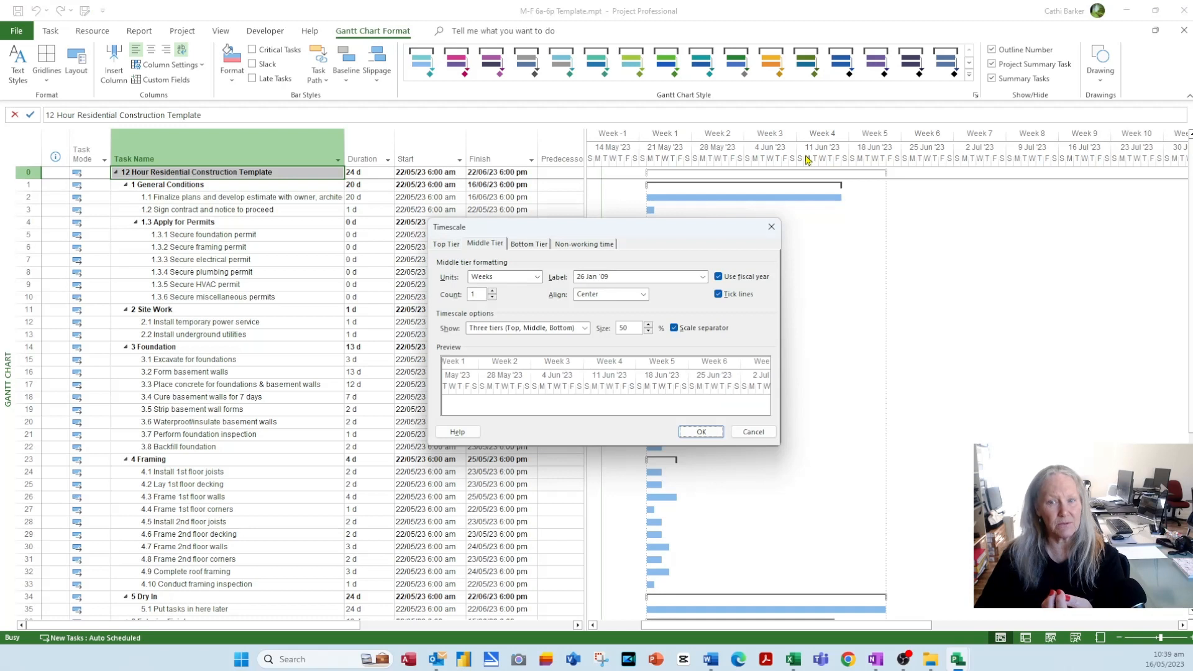
{"action": "left_click", "coordinate": [584, 245]}
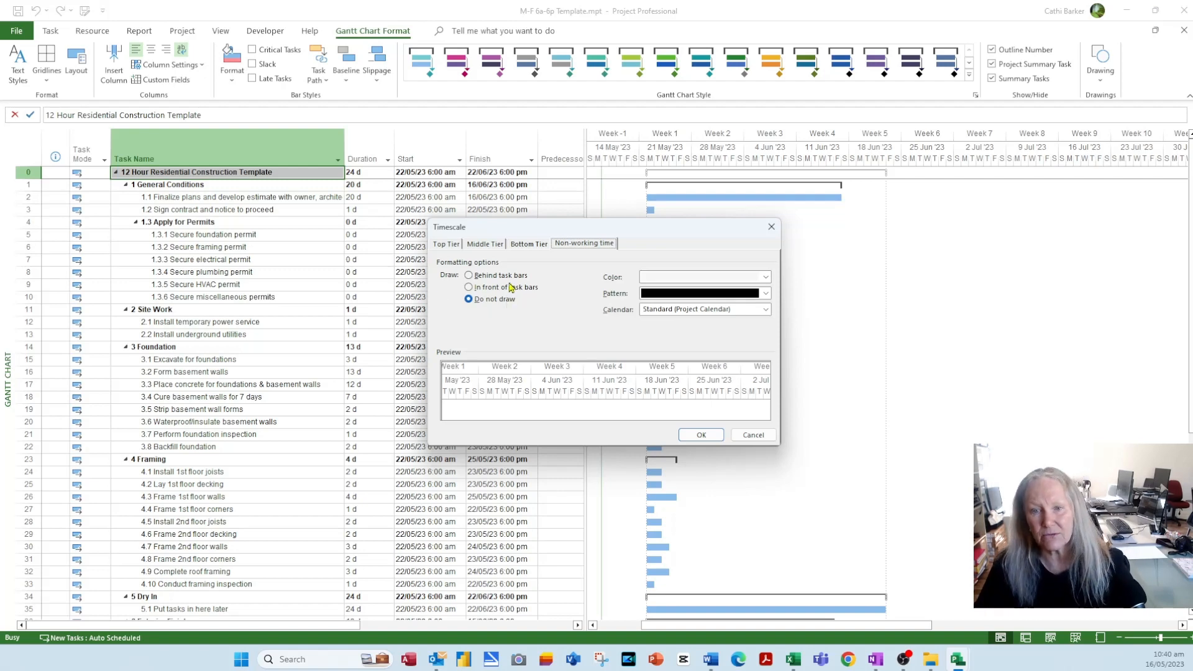
{"action": "left_click", "coordinate": [476, 287]}
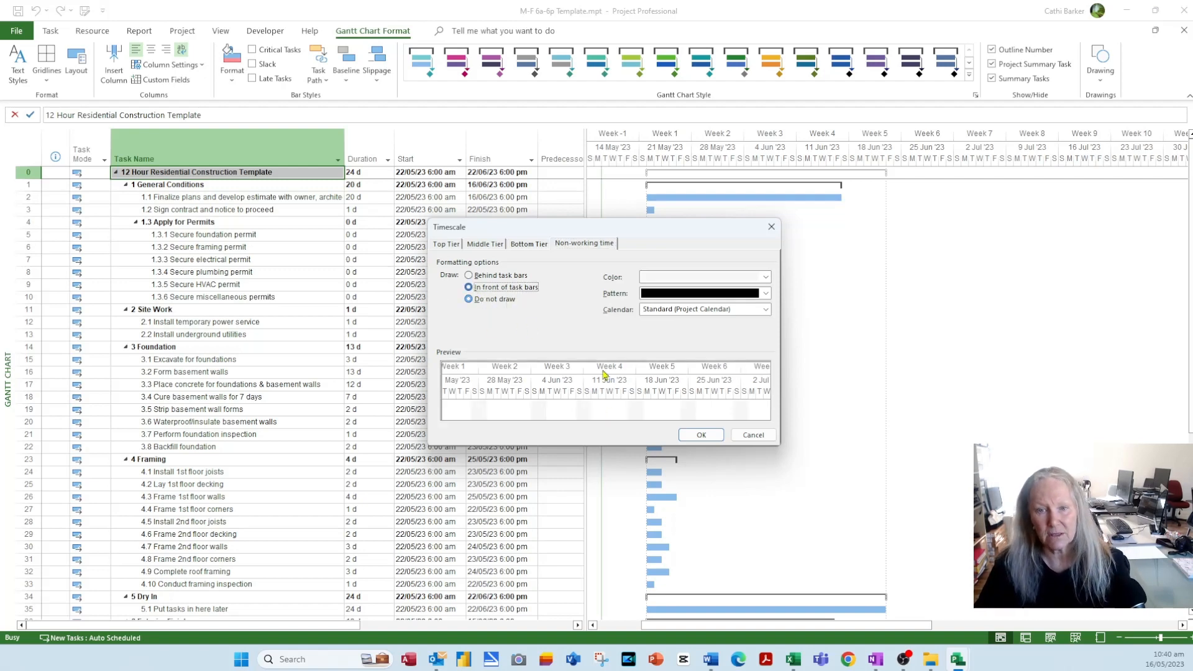
{"action": "left_click", "coordinate": [701, 435]}
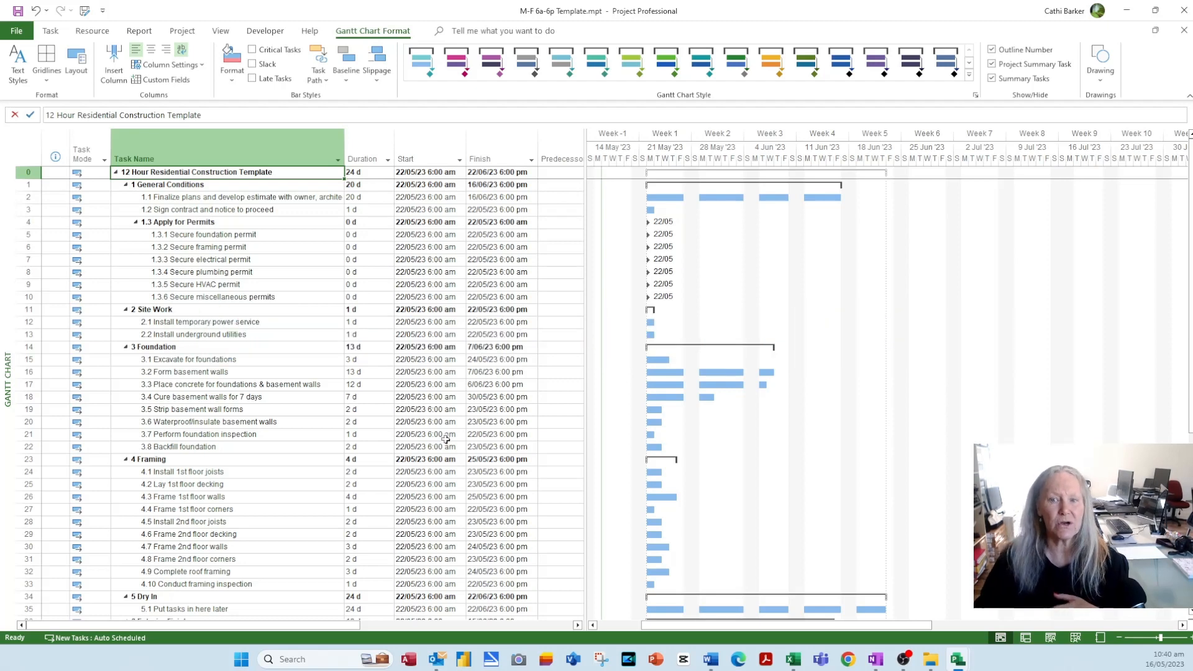
- In Options > General, set the date format to 28/01/09
{"action": "left_click", "coordinate": [16, 31]}
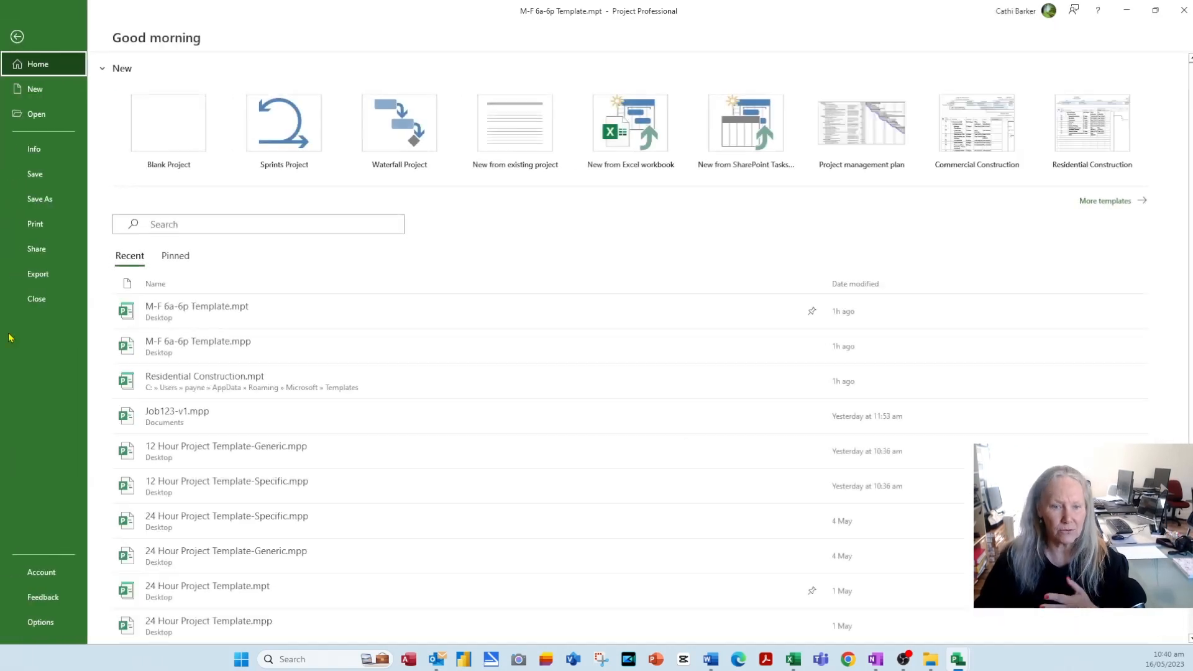
{"action": "left_click", "coordinate": [41, 622]}
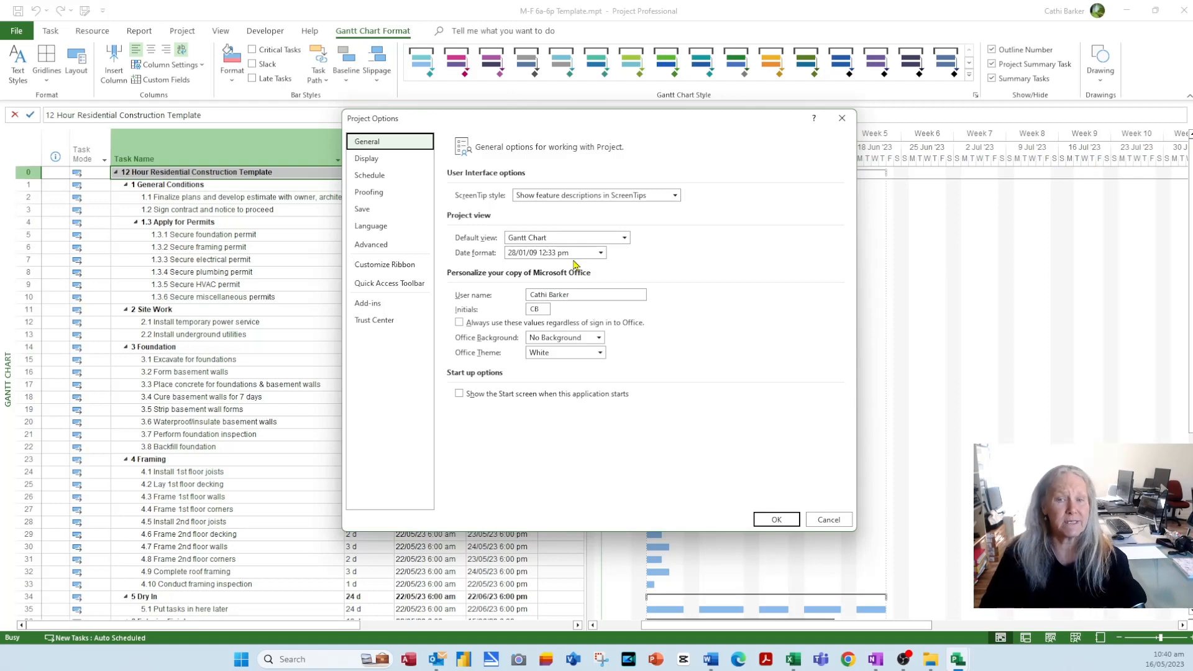
{"action": "left_click_drag", "start_coordinate": [625, 121], "coordinate": [812, 116]}
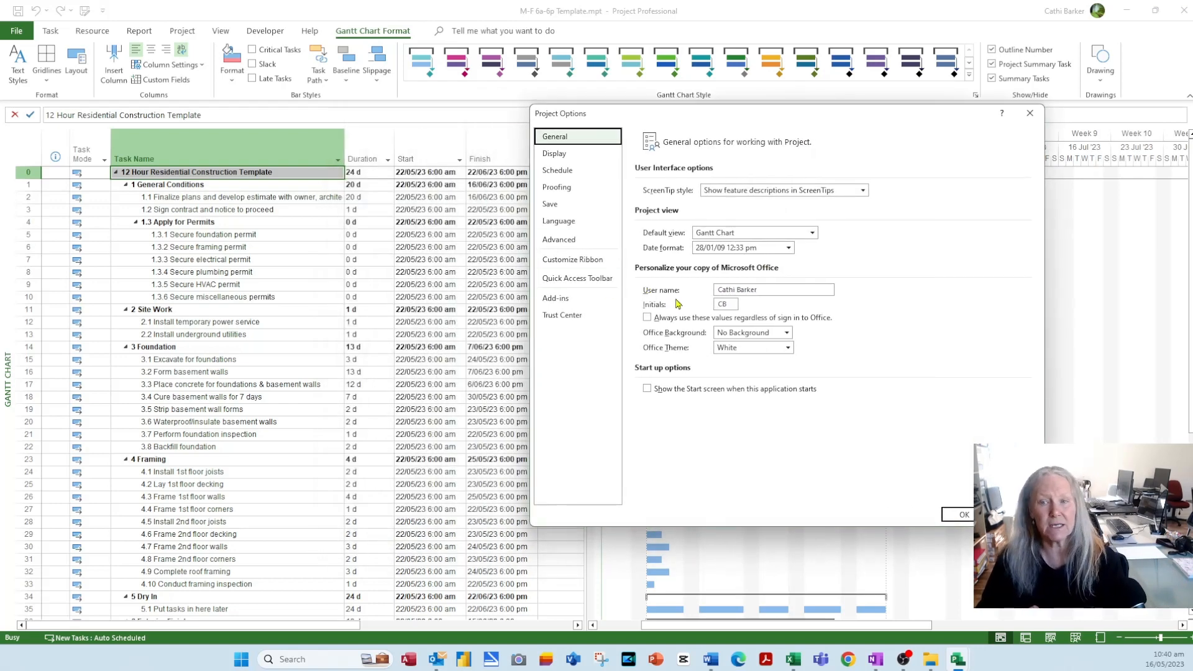
{"action": "left_click", "coordinate": [788, 248]}
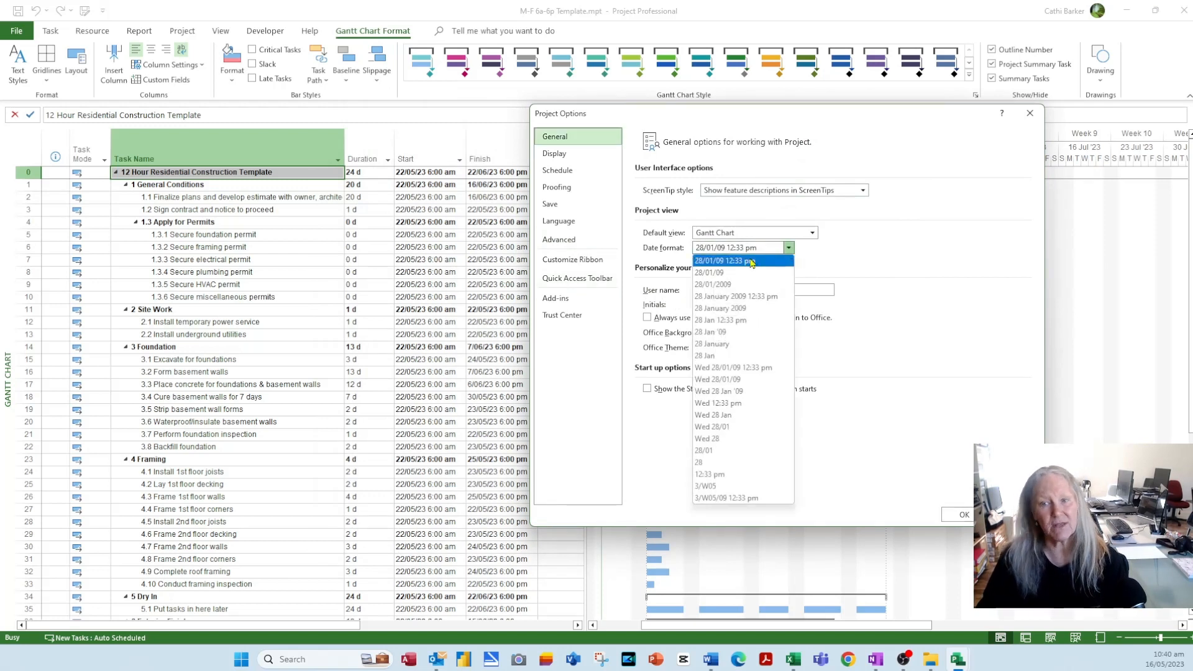
{"action": "left_click", "coordinate": [725, 275]}
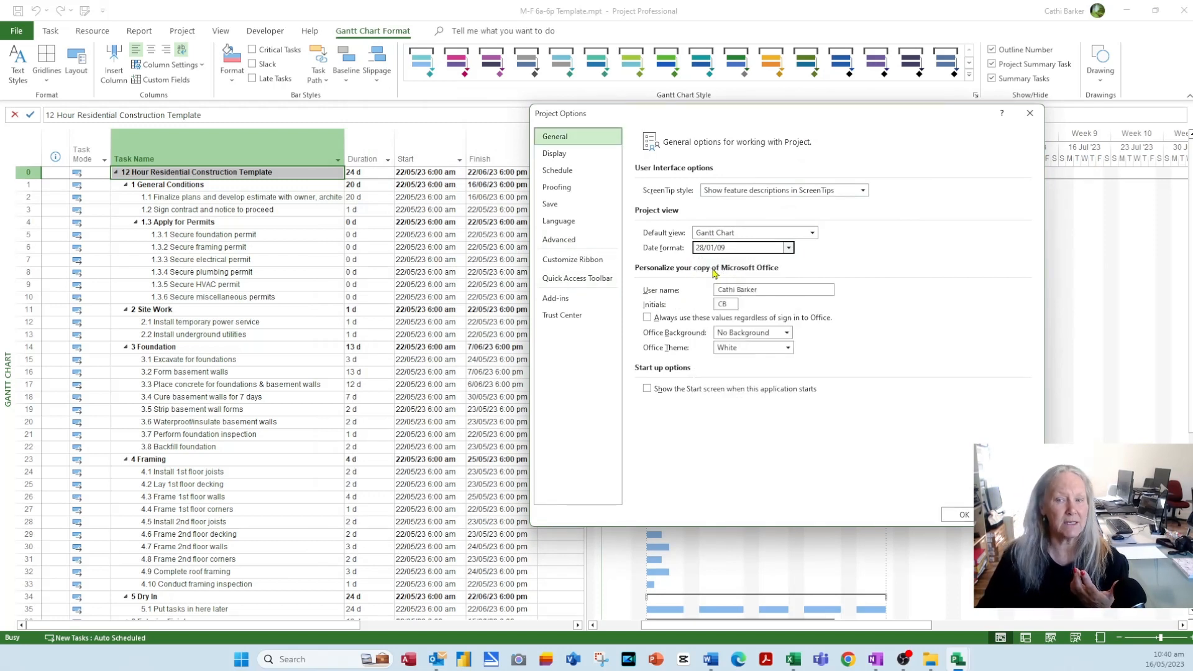
{"action": "left_click", "coordinate": [947, 514]}
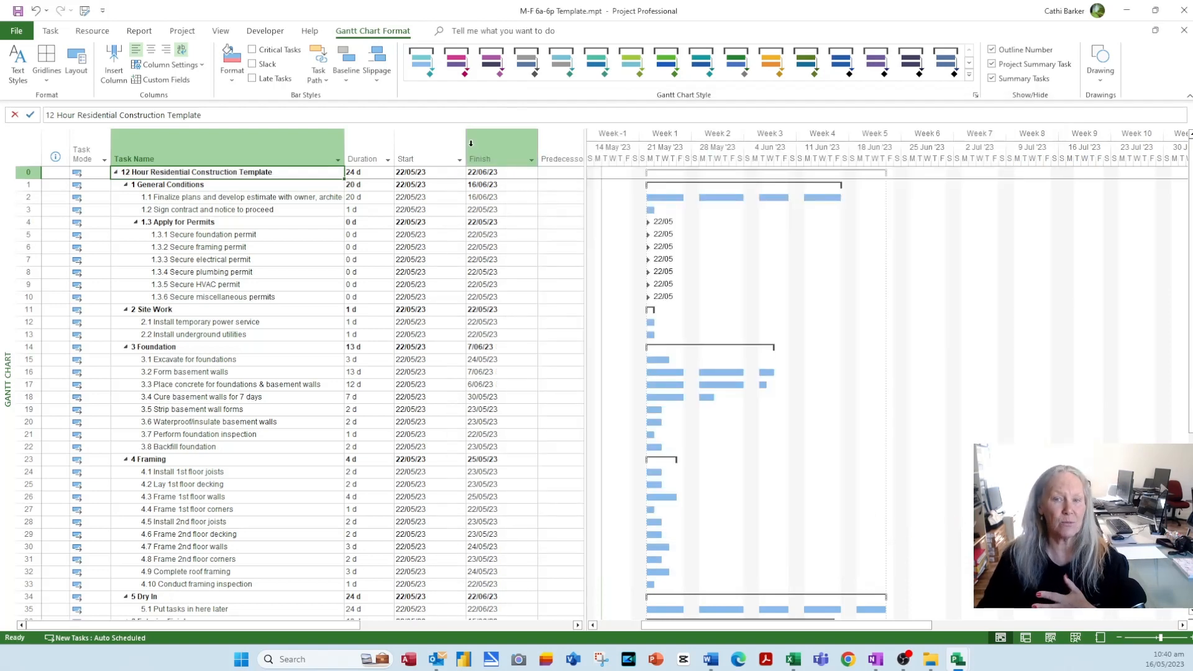
- Narrow the Start and Finish columns and widen the task table to reveal more columns
{"action": "left_click_drag", "start_coordinate": [467, 147], "coordinate": [435, 148]}
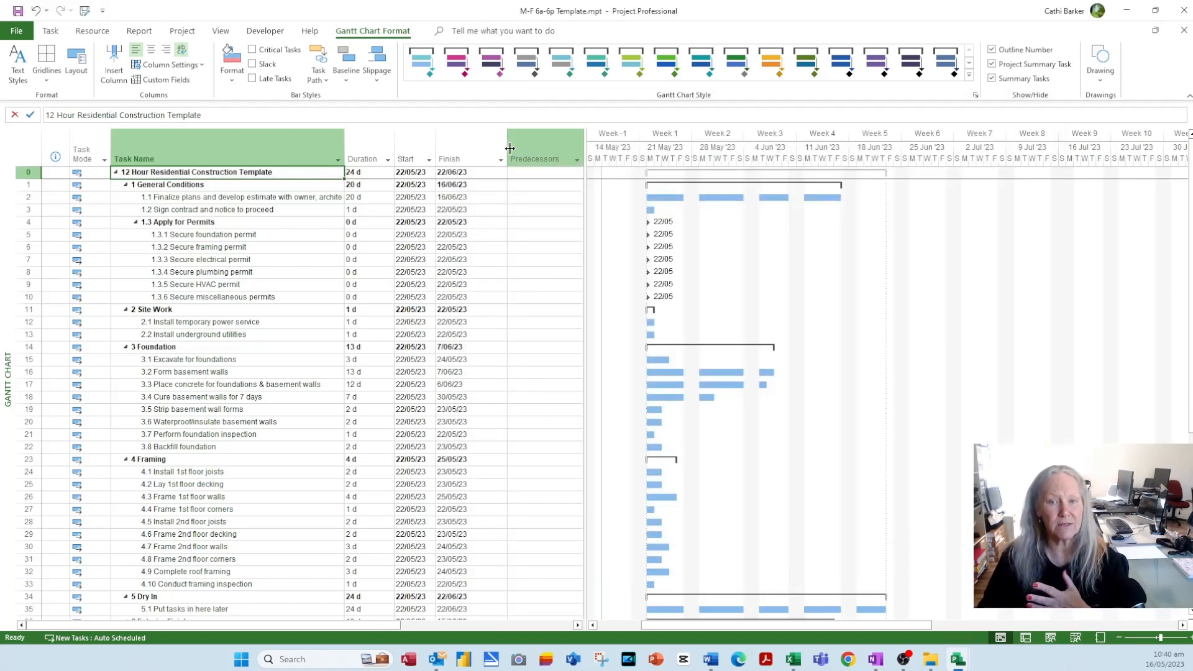
{"action": "left_click_drag", "start_coordinate": [510, 148], "coordinate": [477, 148]}
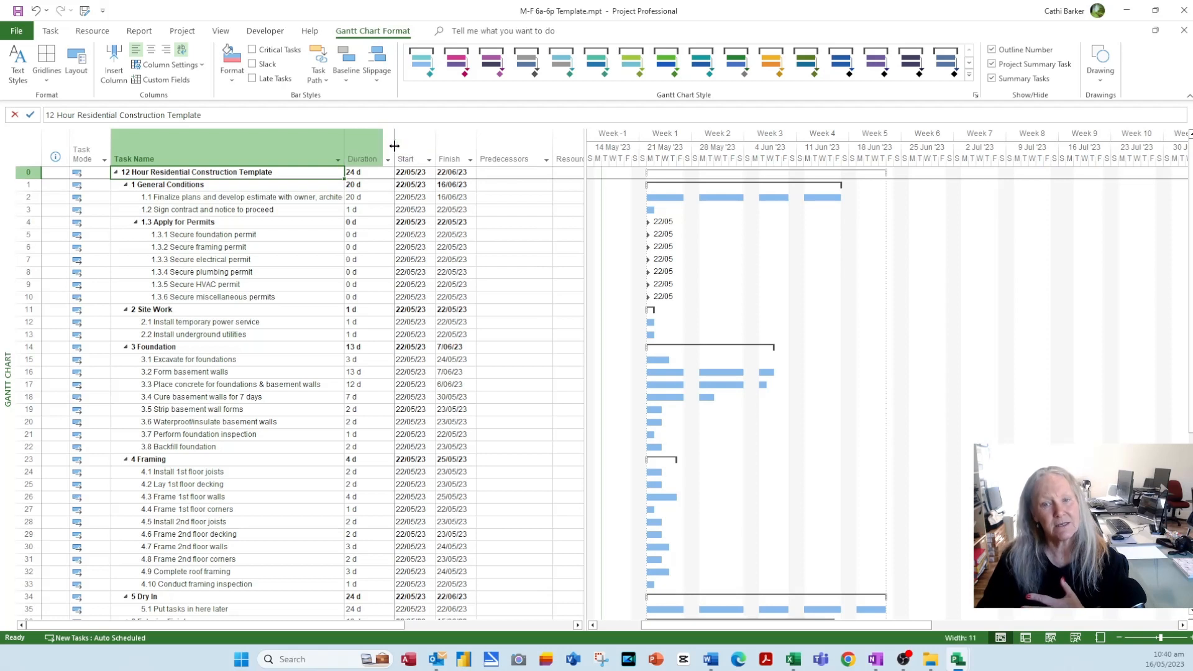
{"action": "left_click", "coordinate": [442, 323]}
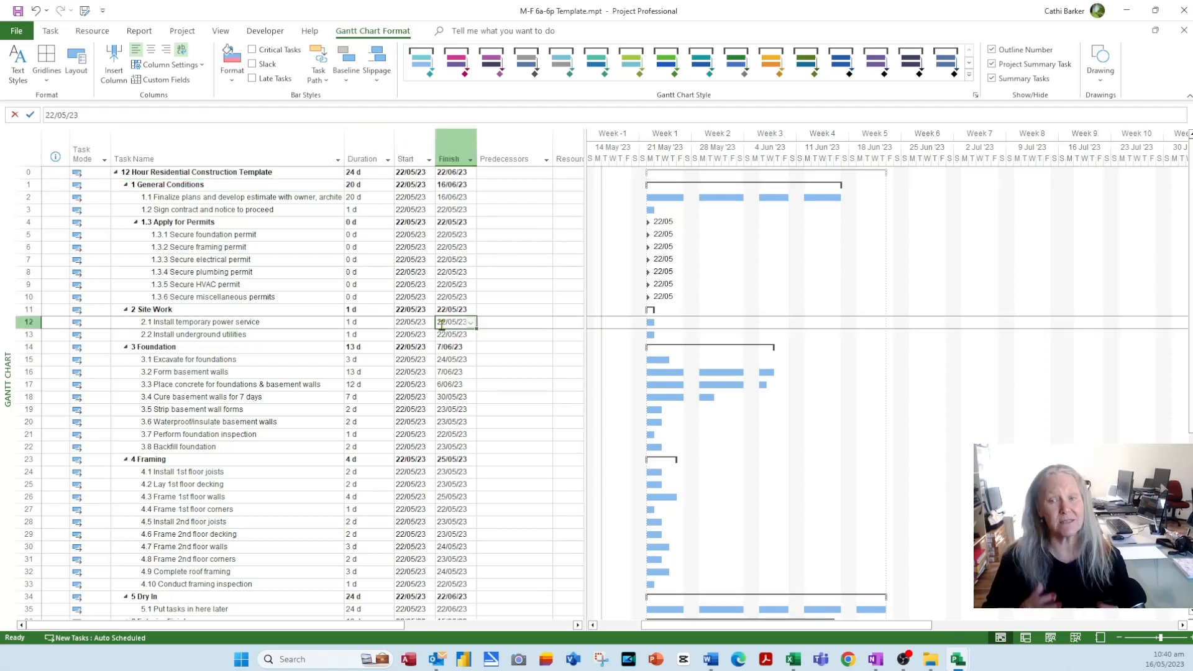
{"action": "left_click", "coordinate": [510, 425]}
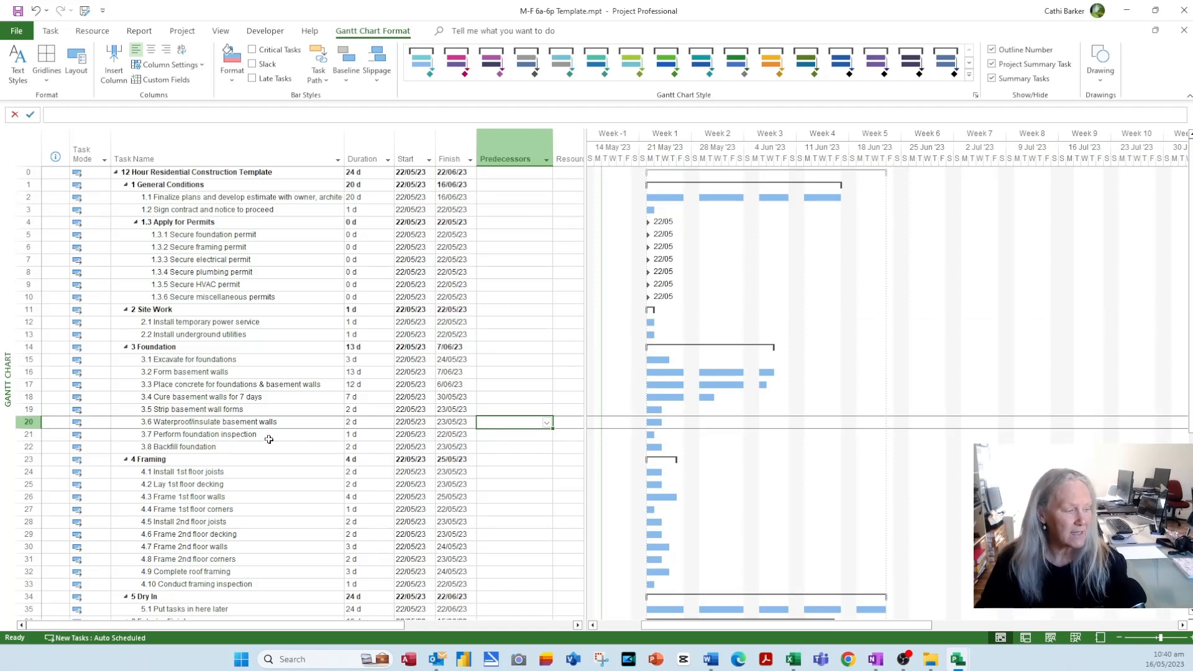
{"action": "left_click_drag", "start_coordinate": [586, 283], "coordinate": [810, 265]}
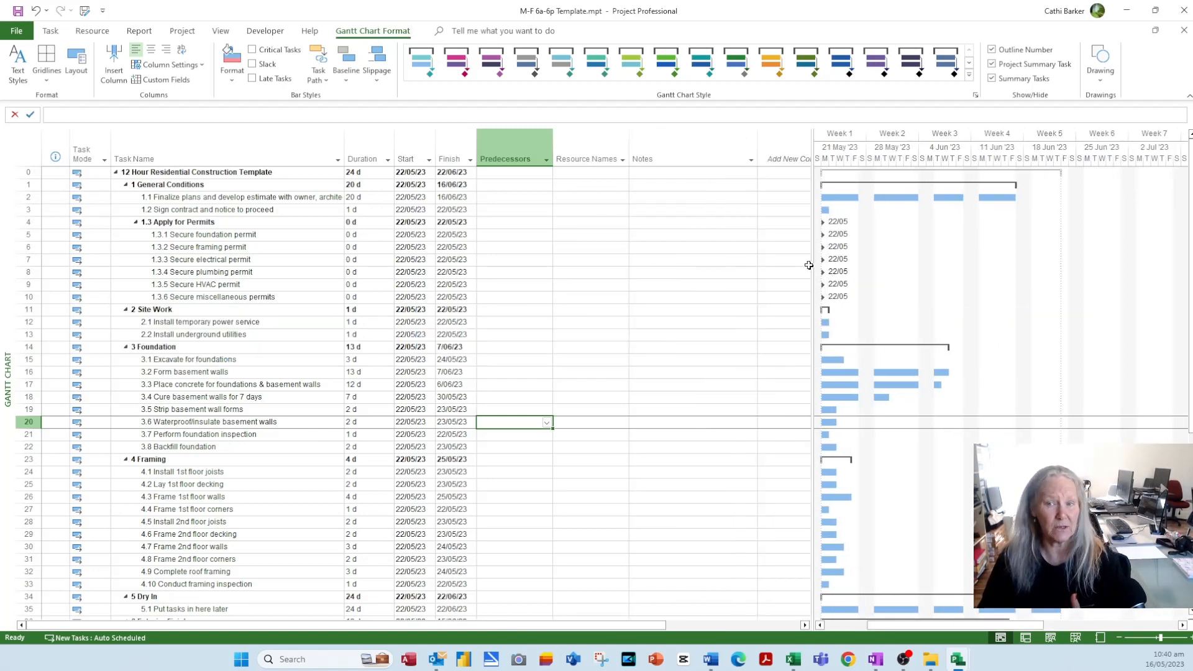
- Hide the old Notes column and insert a new Notes column after Resource Names
{"action": "right_click", "coordinate": [697, 161]}
{"action": "left_click", "coordinate": [736, 285]}
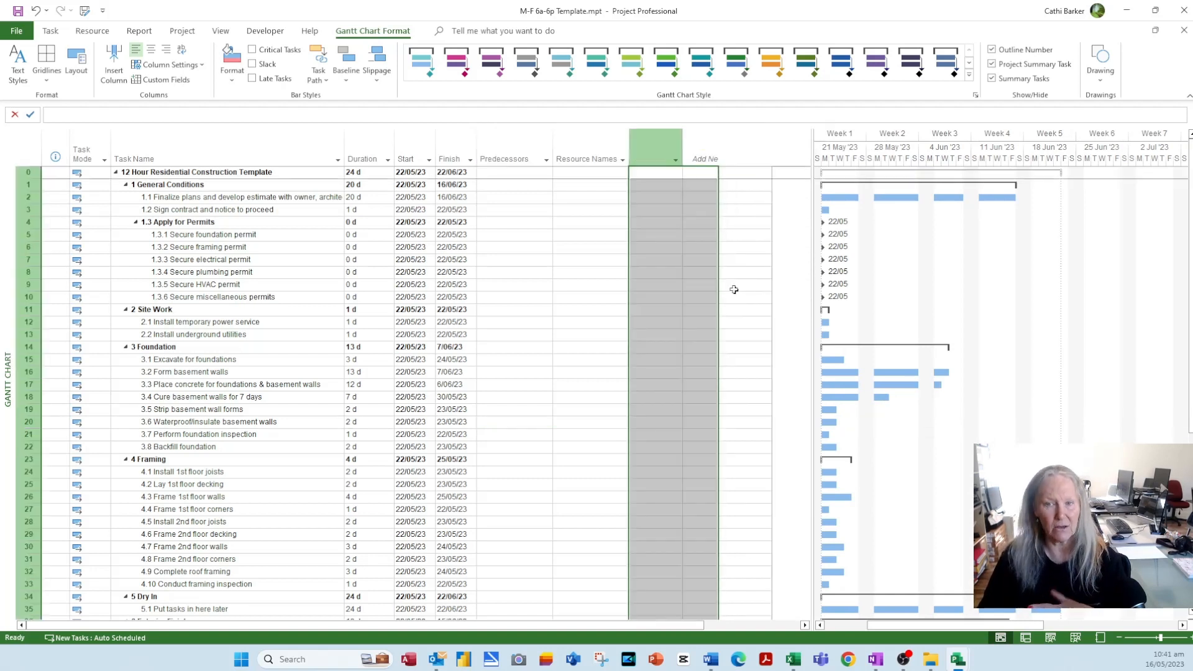
{"action": "left_click", "coordinate": [689, 390]}
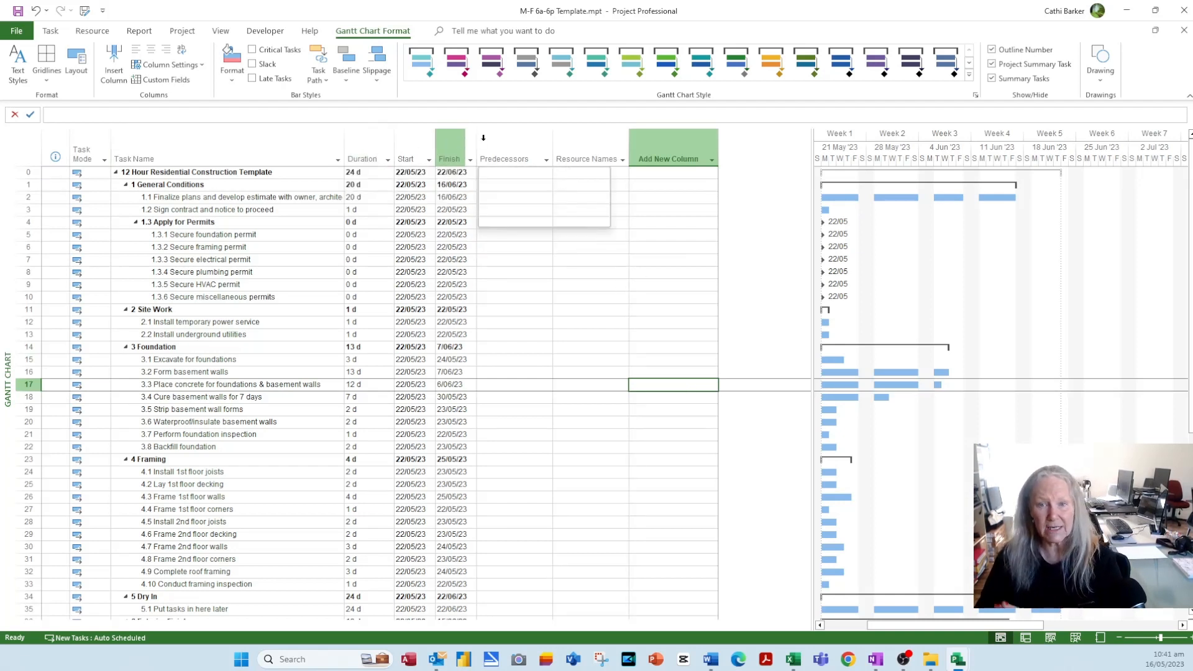
{"action": "right_click", "coordinate": [511, 159]}
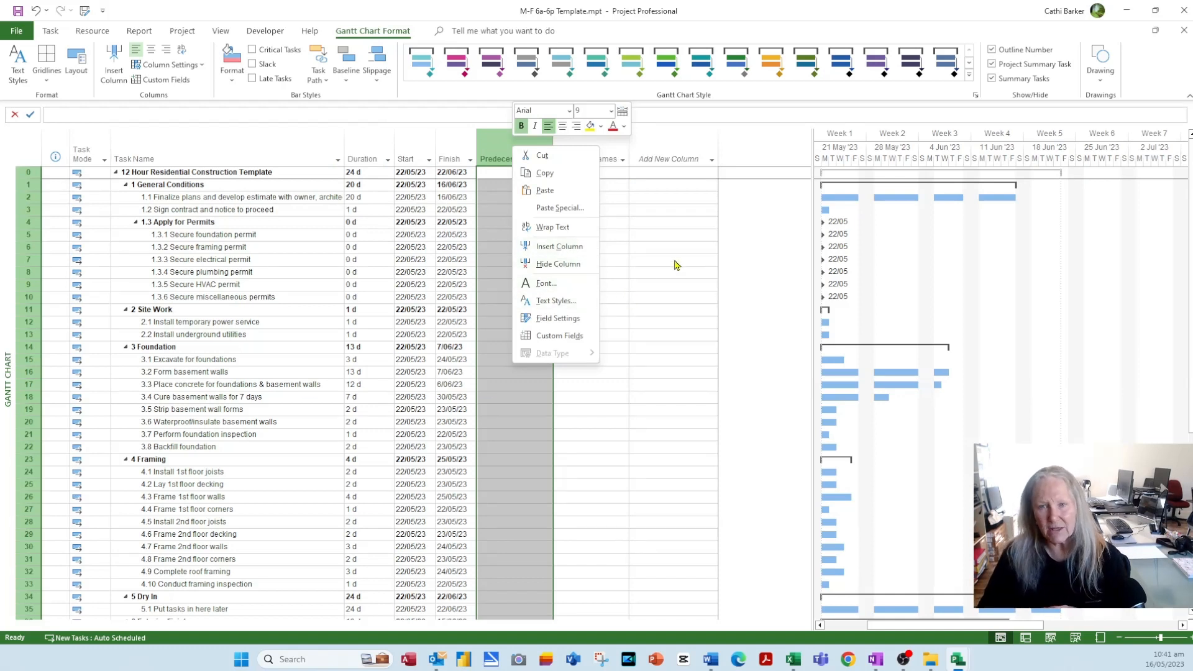
{"action": "key", "text": "Escape"}
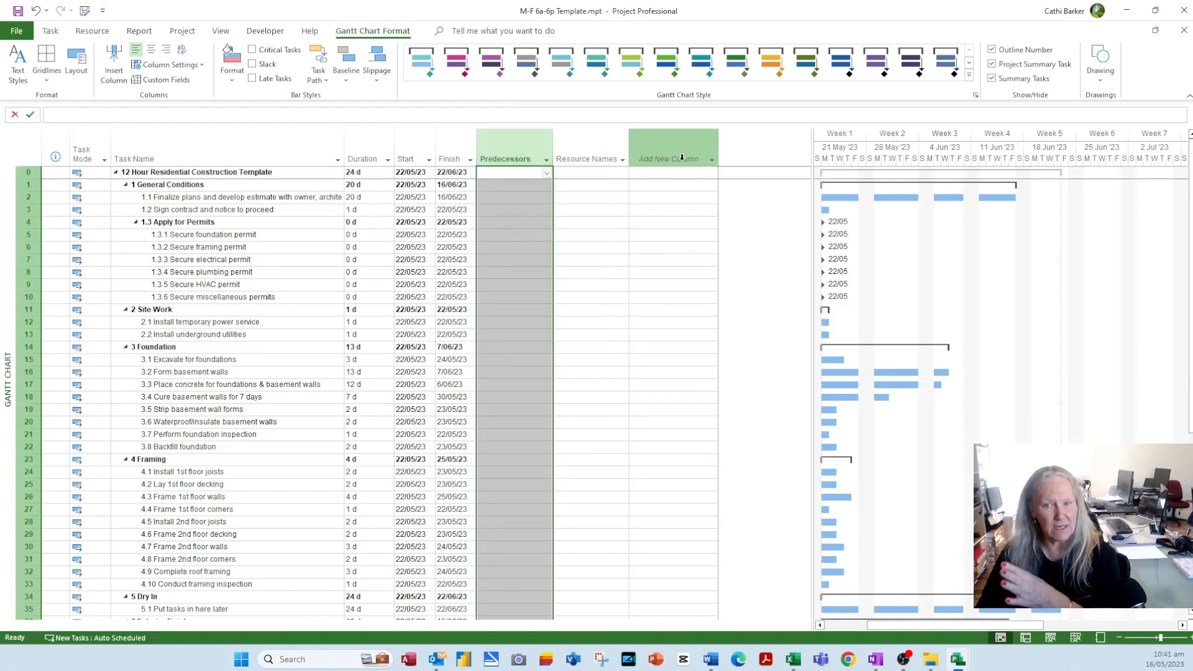
{"action": "left_click", "coordinate": [682, 157]}
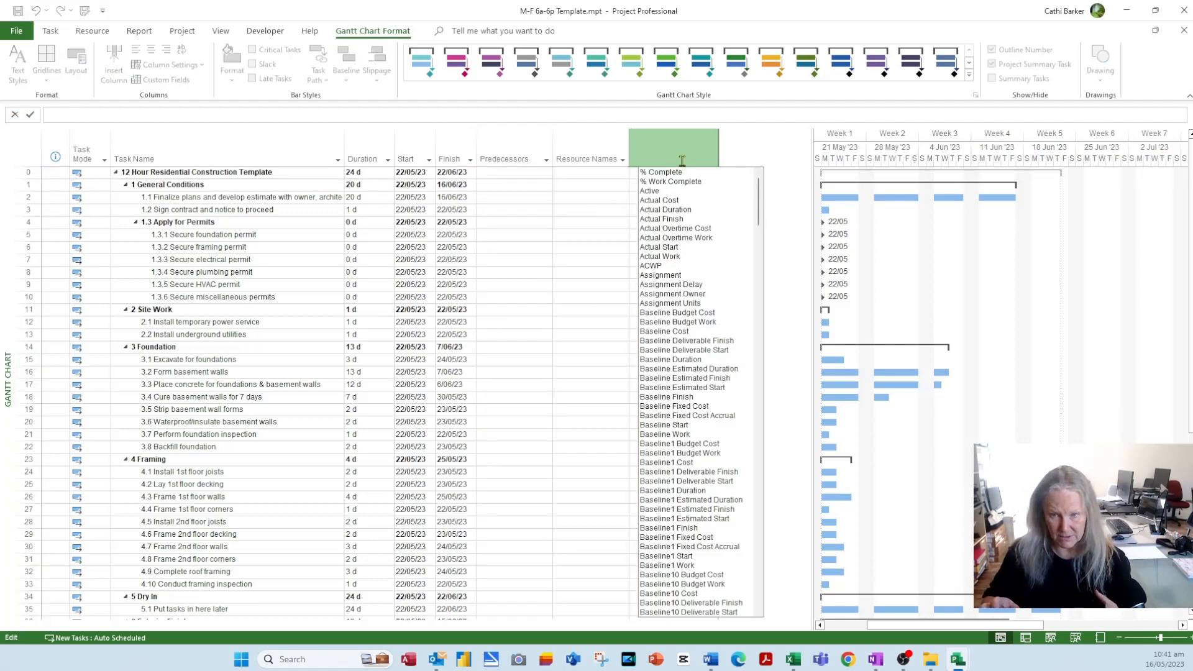
{"action": "type", "text": "name"}
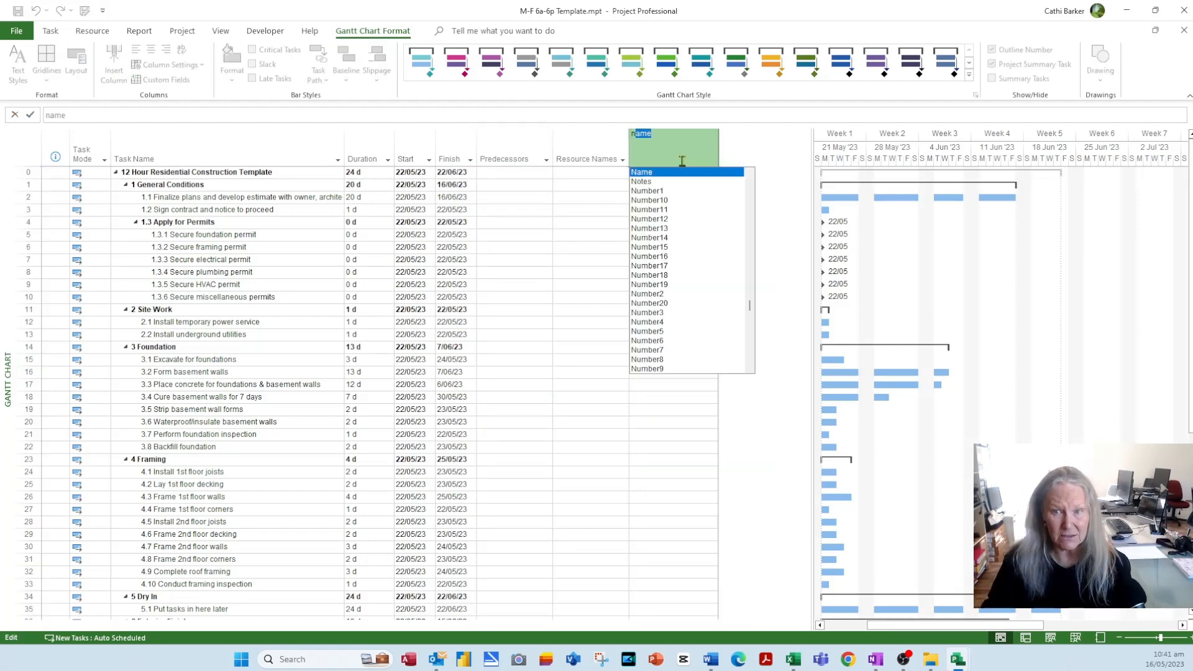
{"action": "left_click", "coordinate": [644, 182]}
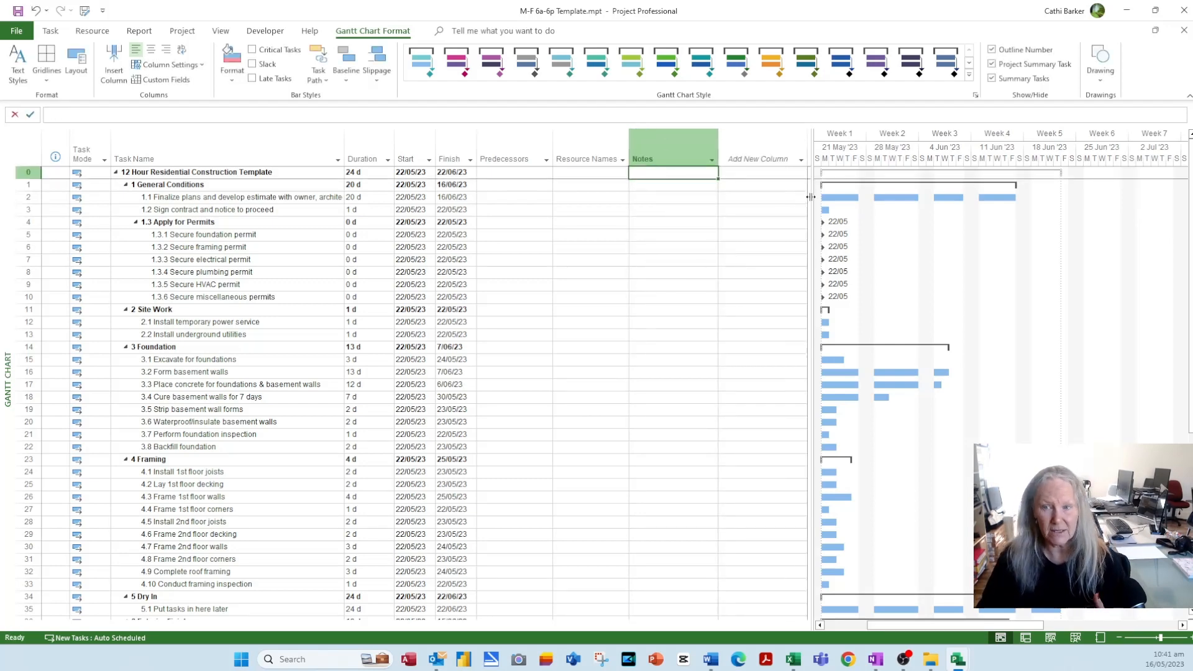
- Type a note with the B4UDig contact phone number into task 3.1 Excavate for foundations' Notes cell
{"action": "left_click_drag", "start_coordinate": [812, 198], "coordinate": [810, 227]}
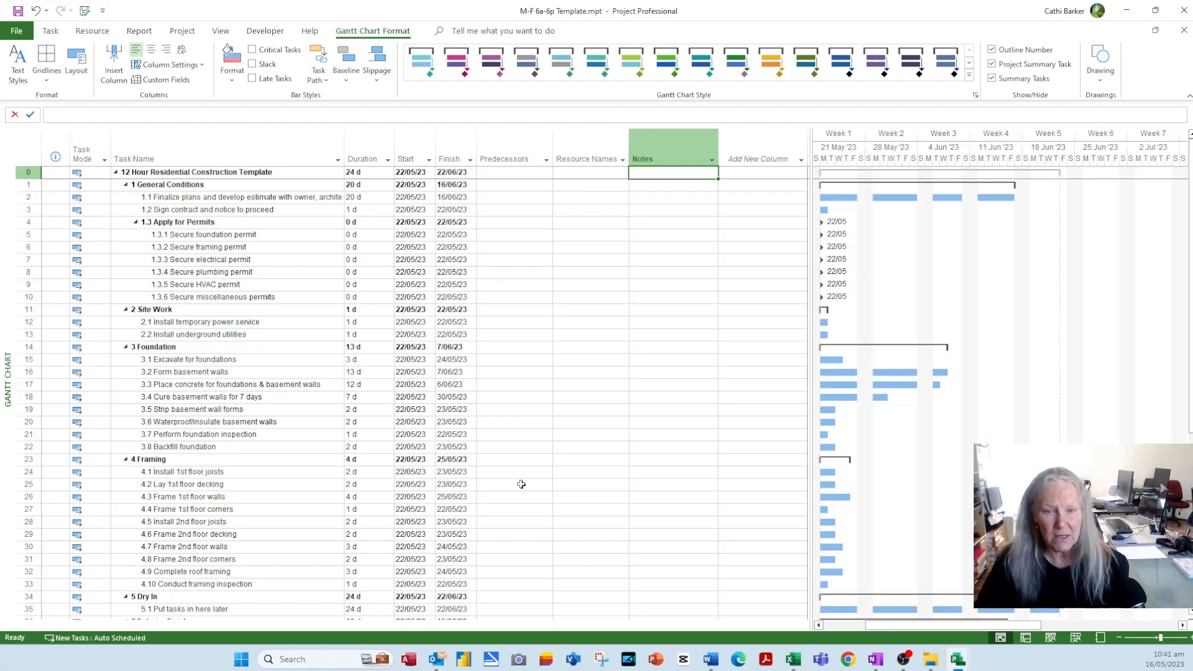
{"action": "scroll", "coordinate": [380, 511], "scroll_direction": "down", "scroll_amount": 5}
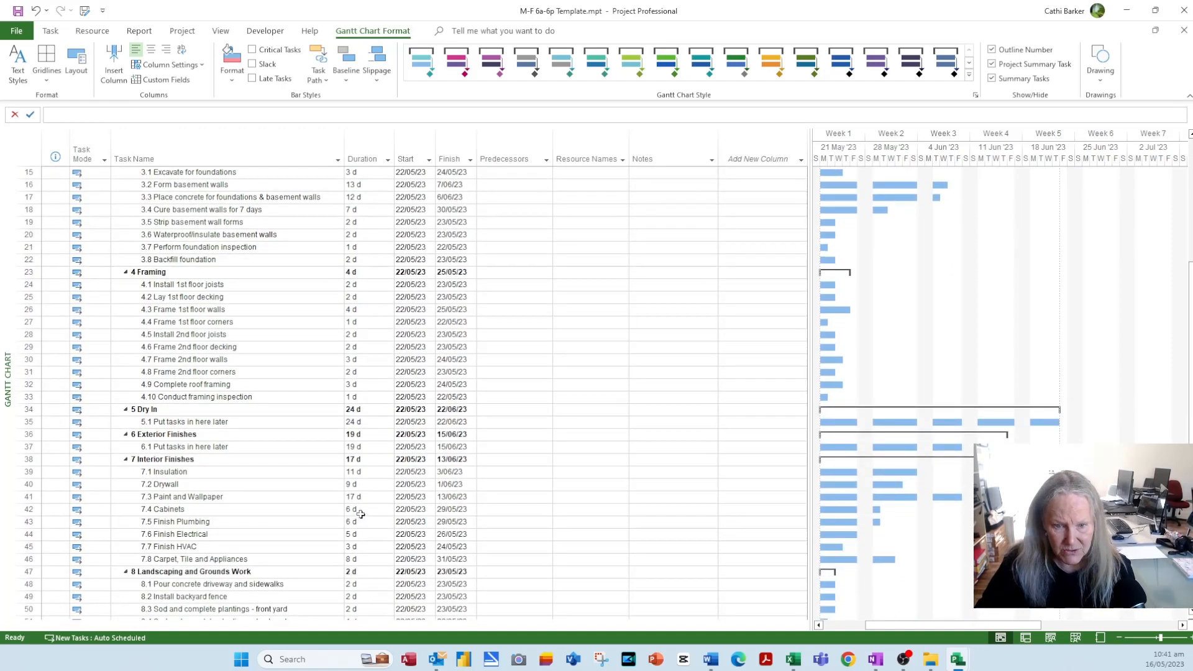
{"action": "scroll", "coordinate": [361, 514], "scroll_direction": "down", "scroll_amount": 3}
{"action": "scroll", "coordinate": [364, 516], "scroll_direction": "up", "scroll_amount": 5}
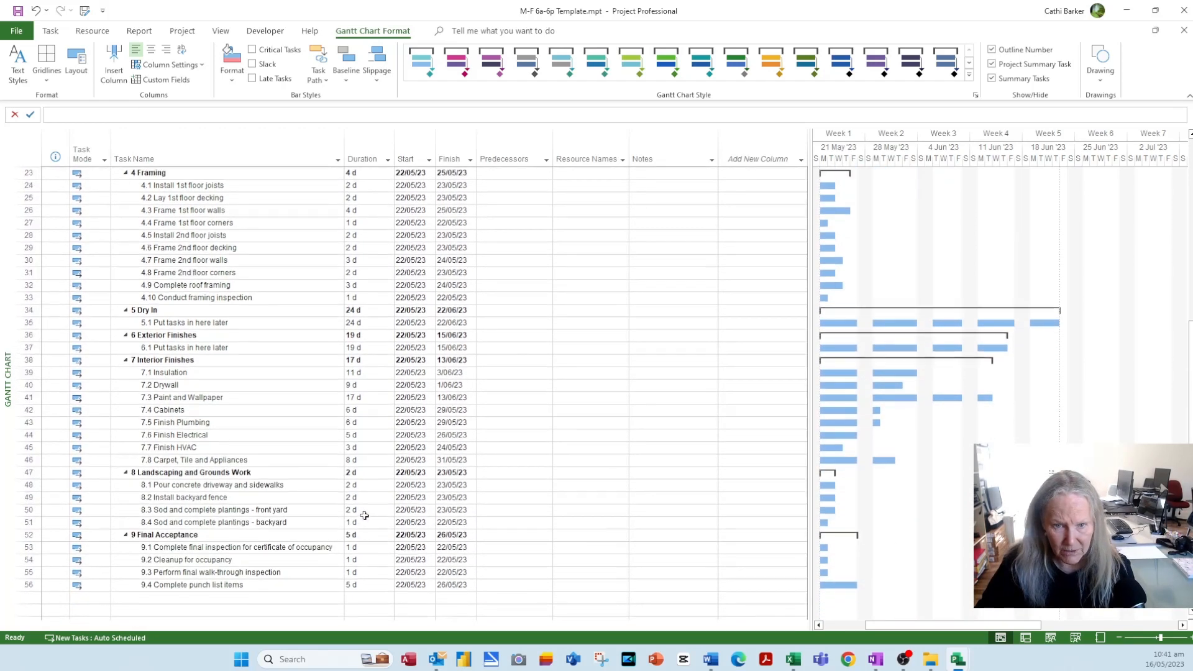
{"action": "left_click", "coordinate": [692, 248]}
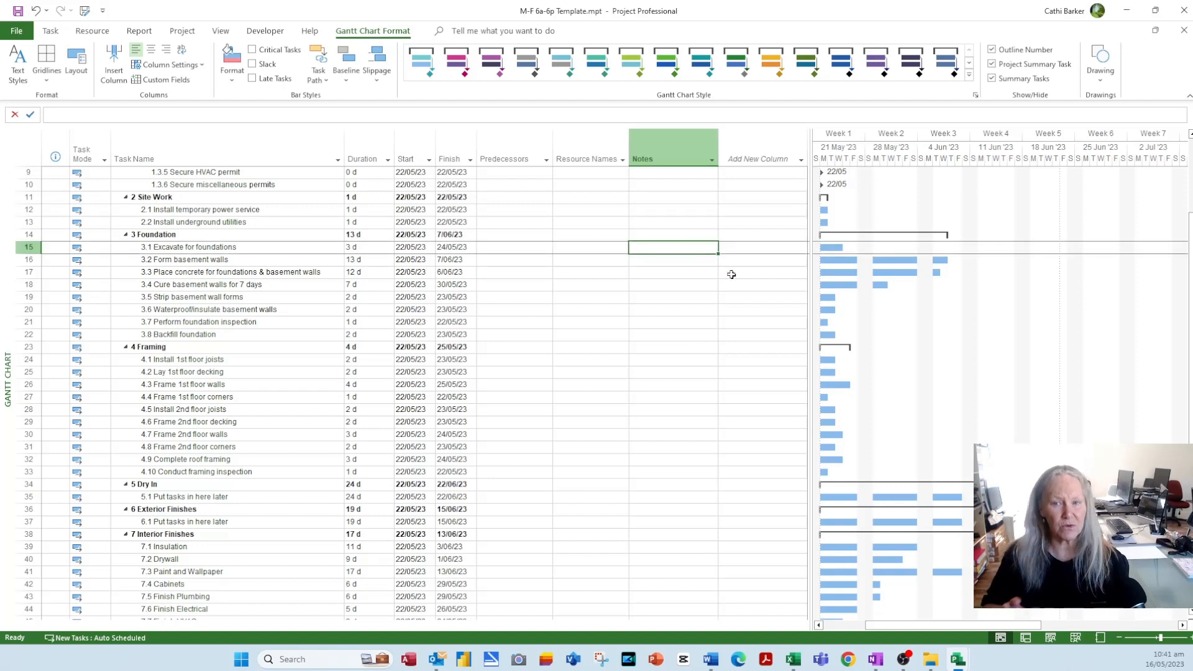
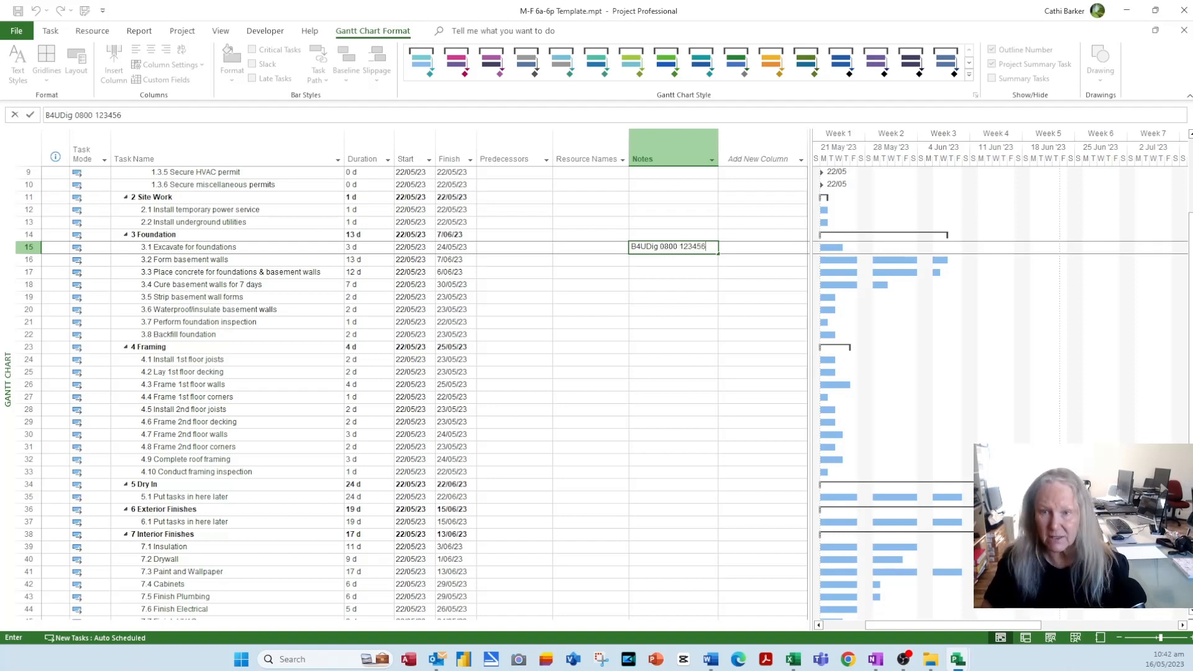
{"action": "key", "text": "Return"}
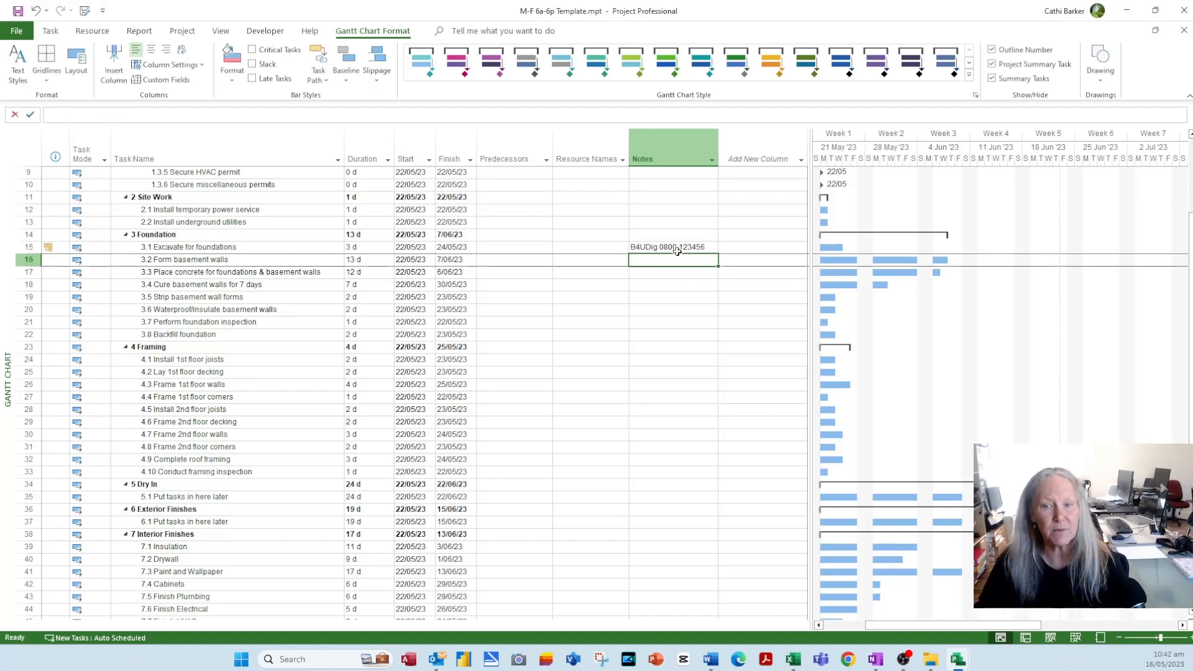
{"action": "mouse_move", "coordinate": [811, 177]}
{"action": "left_mouse_down"}
{"action": "mouse_move", "coordinate": [637, 181]}
{"action": "mouse_move", "coordinate": [810, 165]}
{"action": "left_mouse_up"}
{"action": "left_click", "coordinate": [687, 247]}
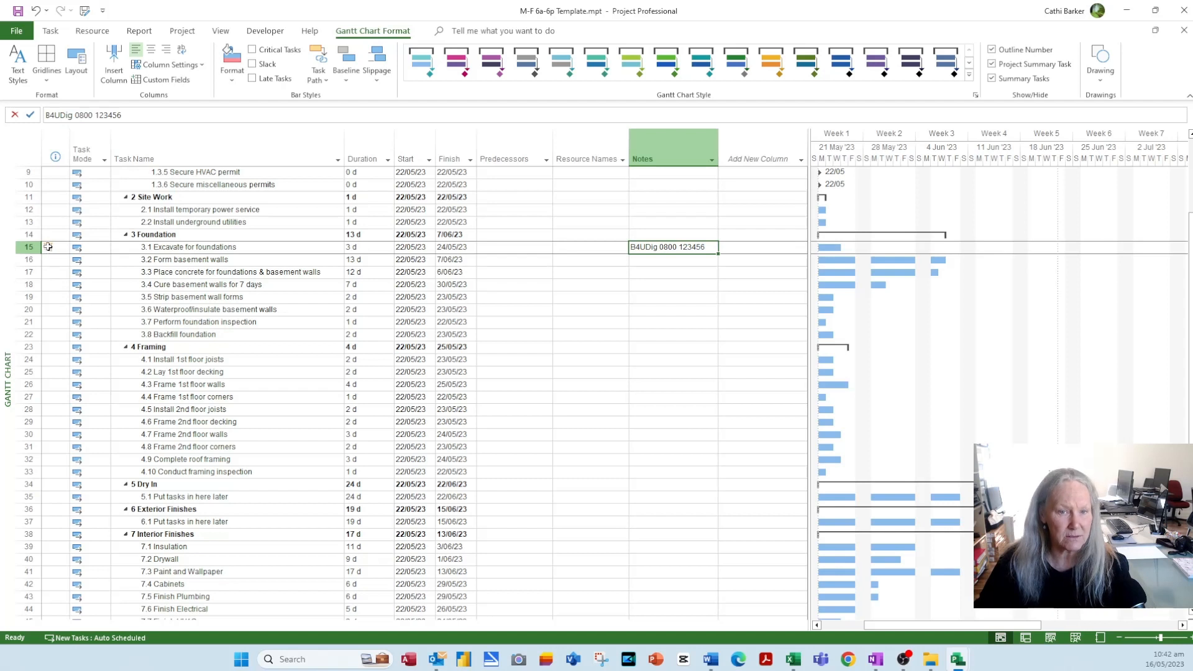
{"action": "mouse_move", "coordinate": [48, 247]}
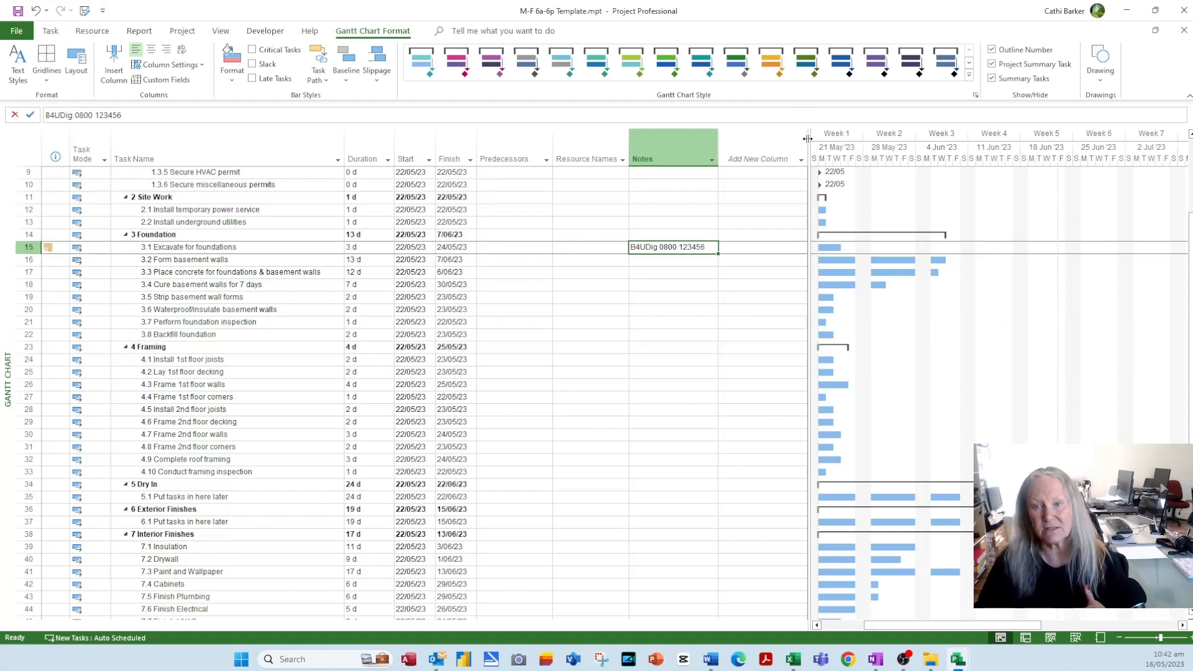
{"action": "left_click_drag", "start_coordinate": [809, 142], "coordinate": [628, 180]}
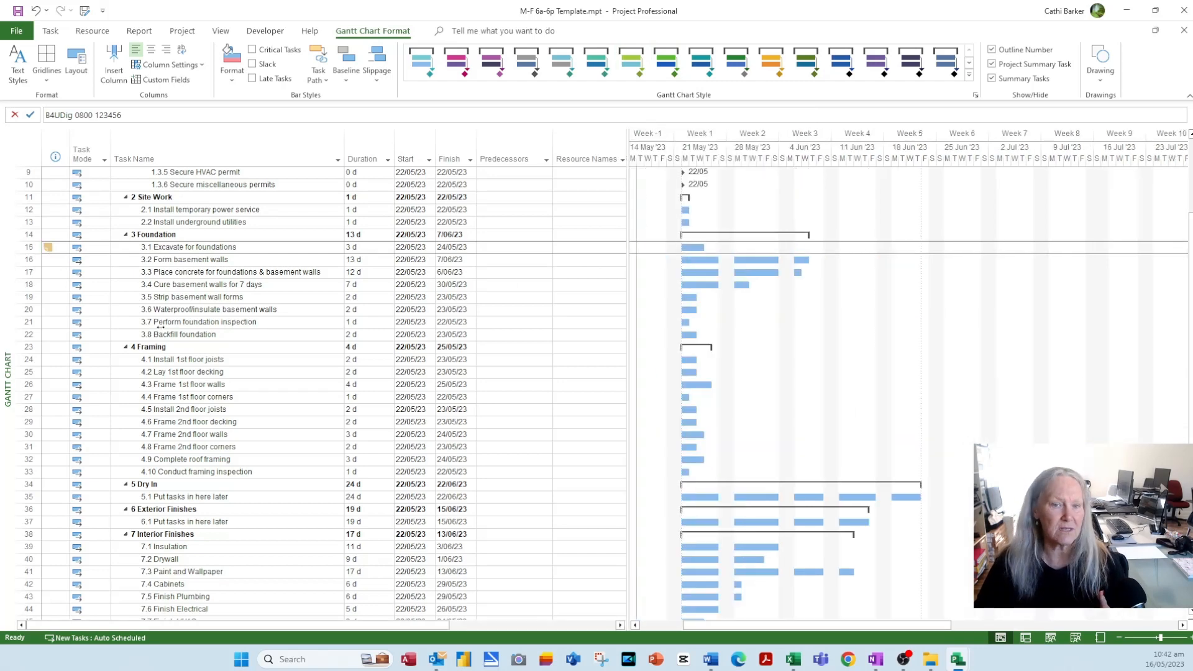
{"action": "mouse_move", "coordinate": [48, 247]}
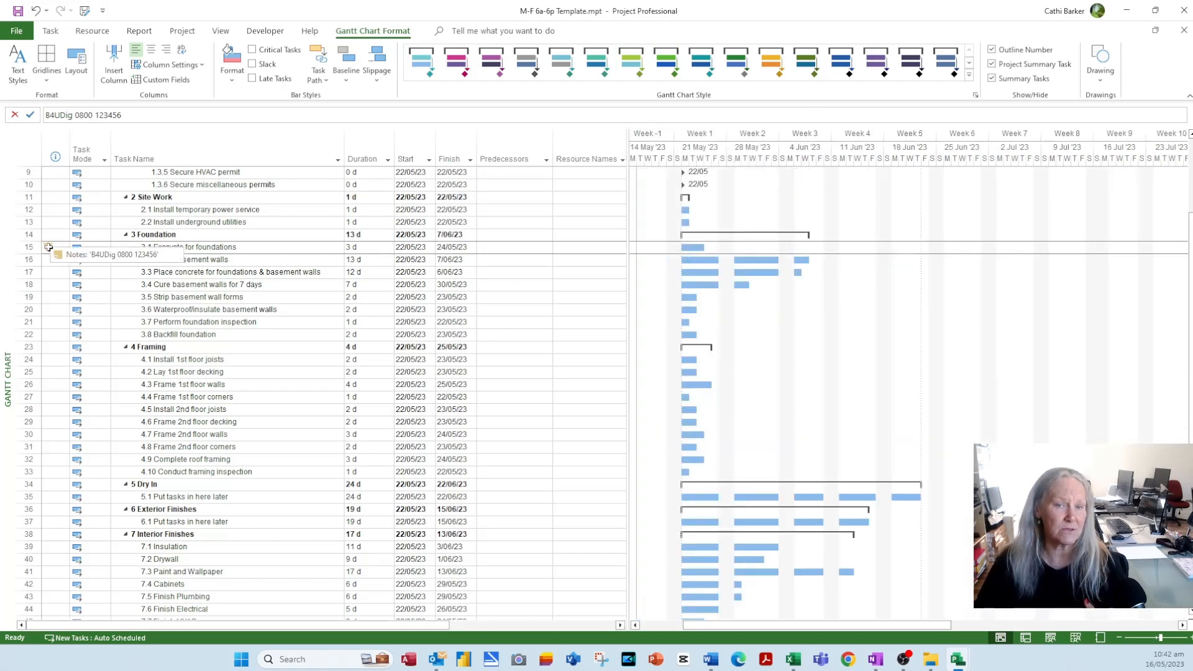
{"action": "left_click", "coordinate": [253, 250]}
{"action": "double_click", "coordinate": [259, 251]}
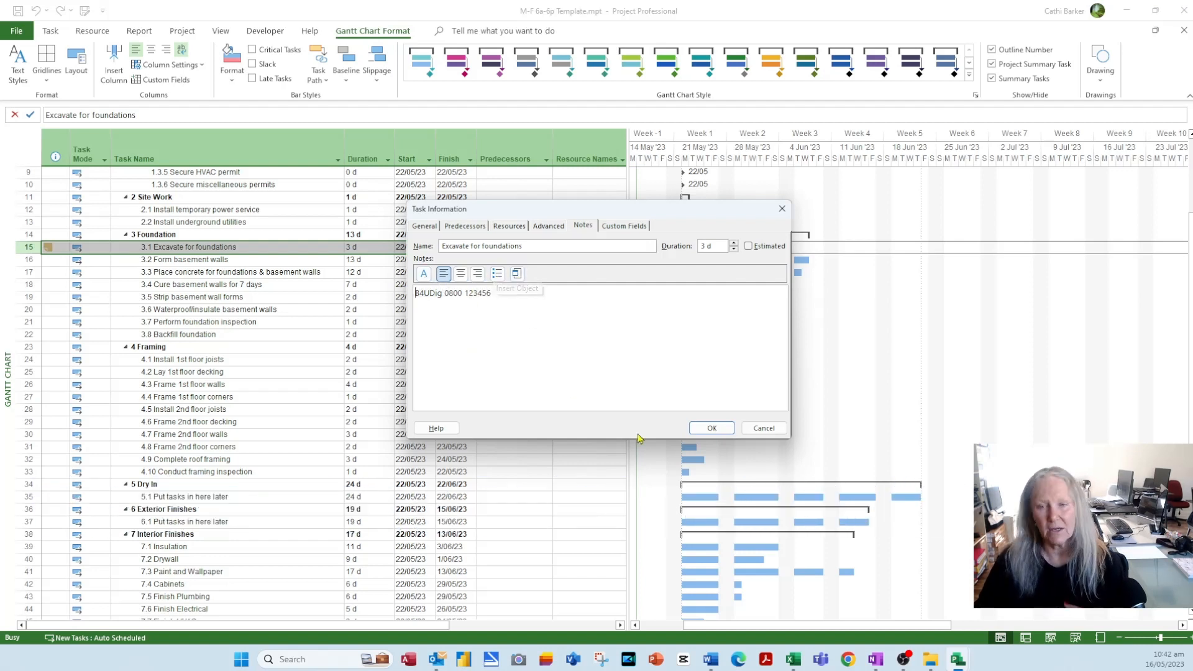
{"action": "left_click", "coordinate": [774, 429]}
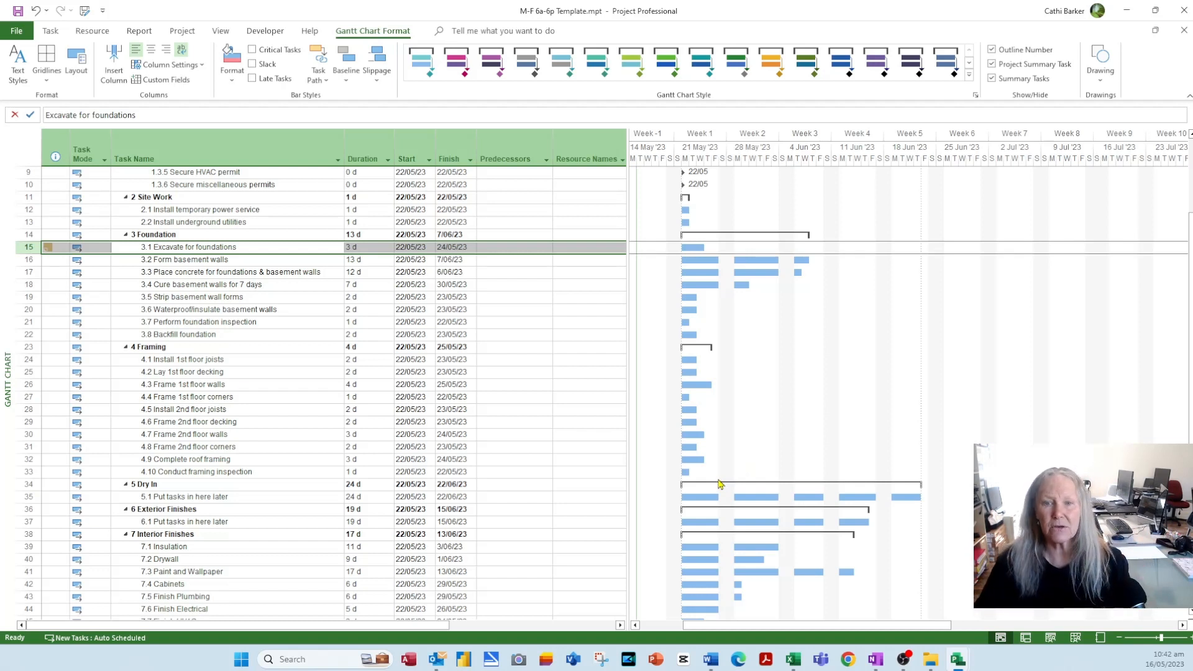
- Show the Task Form details pane and review Excavate, Form basement walls and Place concrete
{"action": "left_click", "coordinate": [223, 32]}
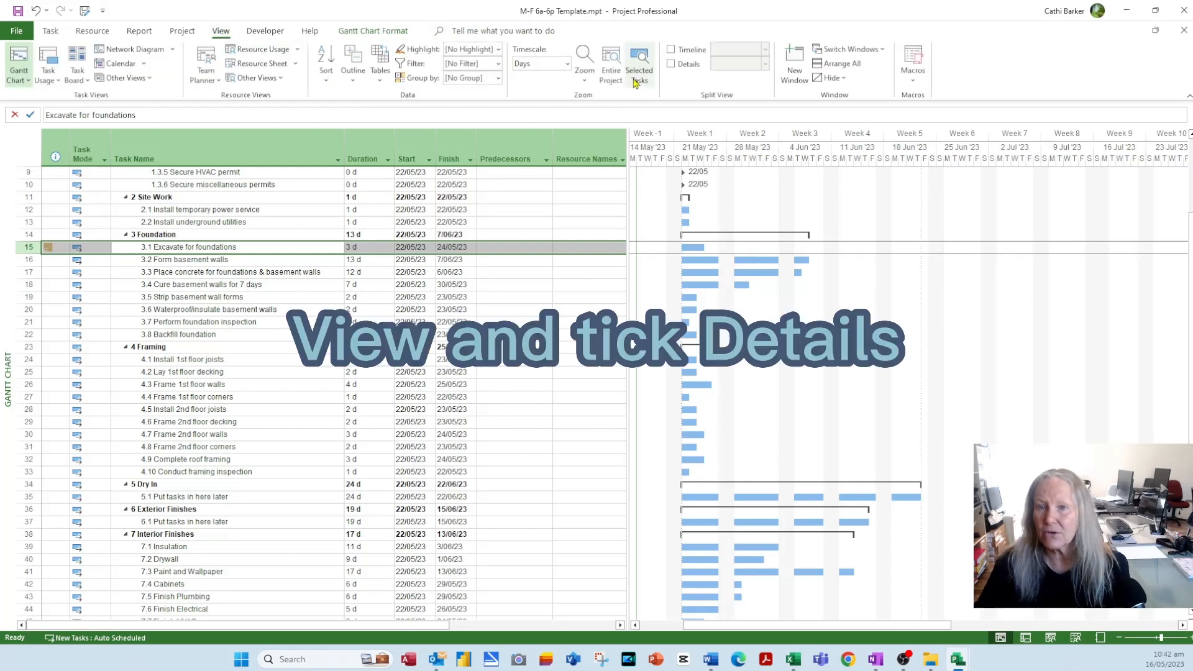
{"action": "left_click", "coordinate": [671, 64]}
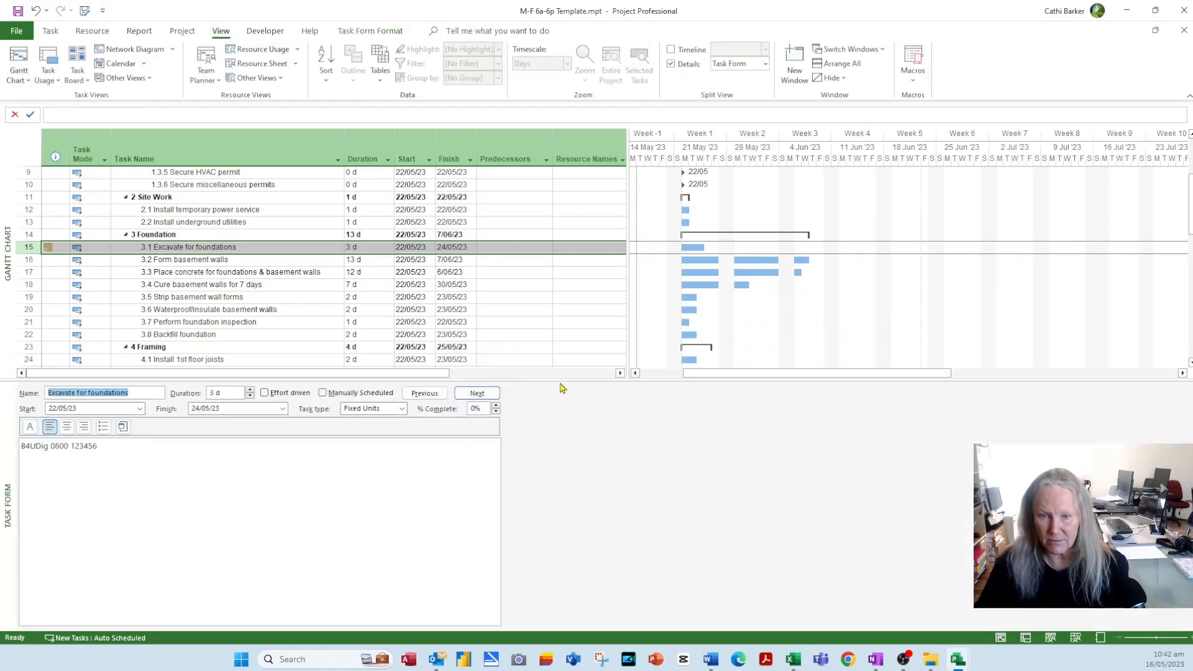
{"action": "left_click_drag", "start_coordinate": [558, 380], "coordinate": [556, 451]}
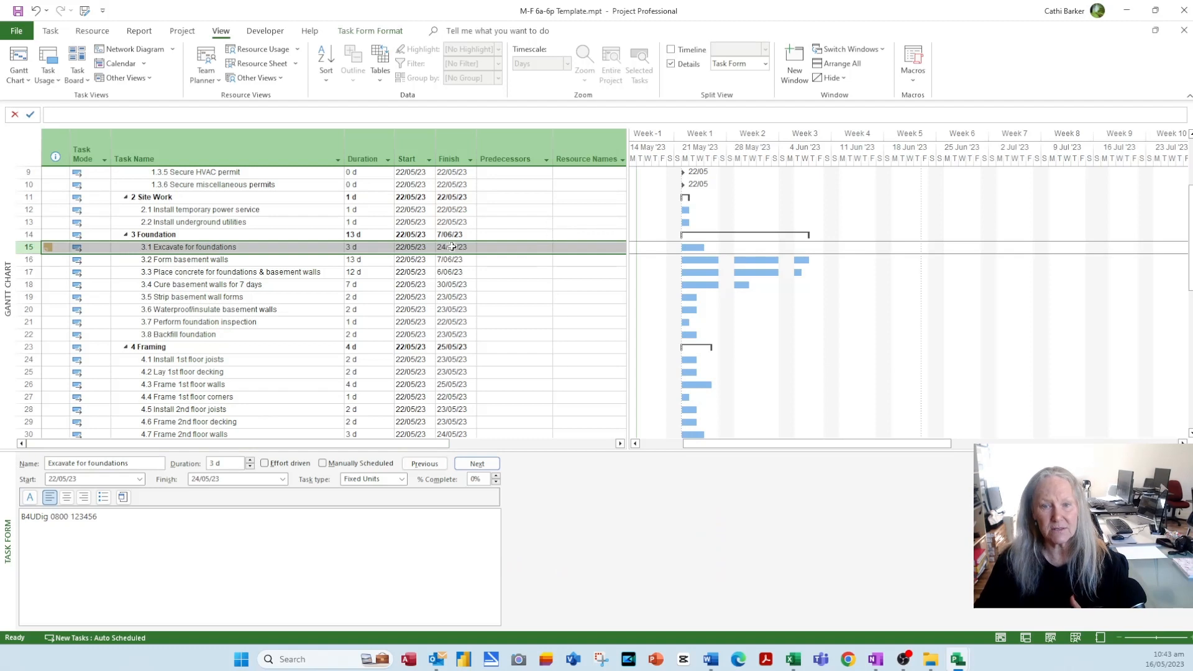
{"action": "left_click", "coordinate": [260, 247]}
{"action": "left_click", "coordinate": [248, 264]}
{"action": "left_click", "coordinate": [254, 272]}
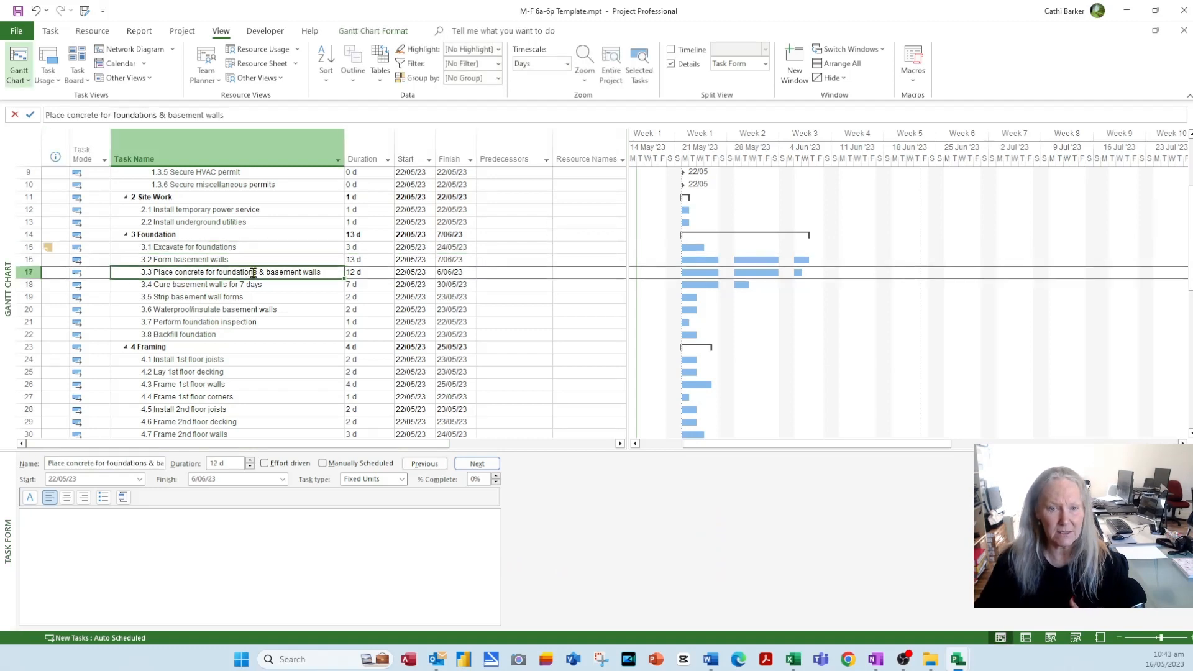
{"action": "left_click", "coordinate": [251, 260]}
{"action": "left_click", "coordinate": [256, 247]}
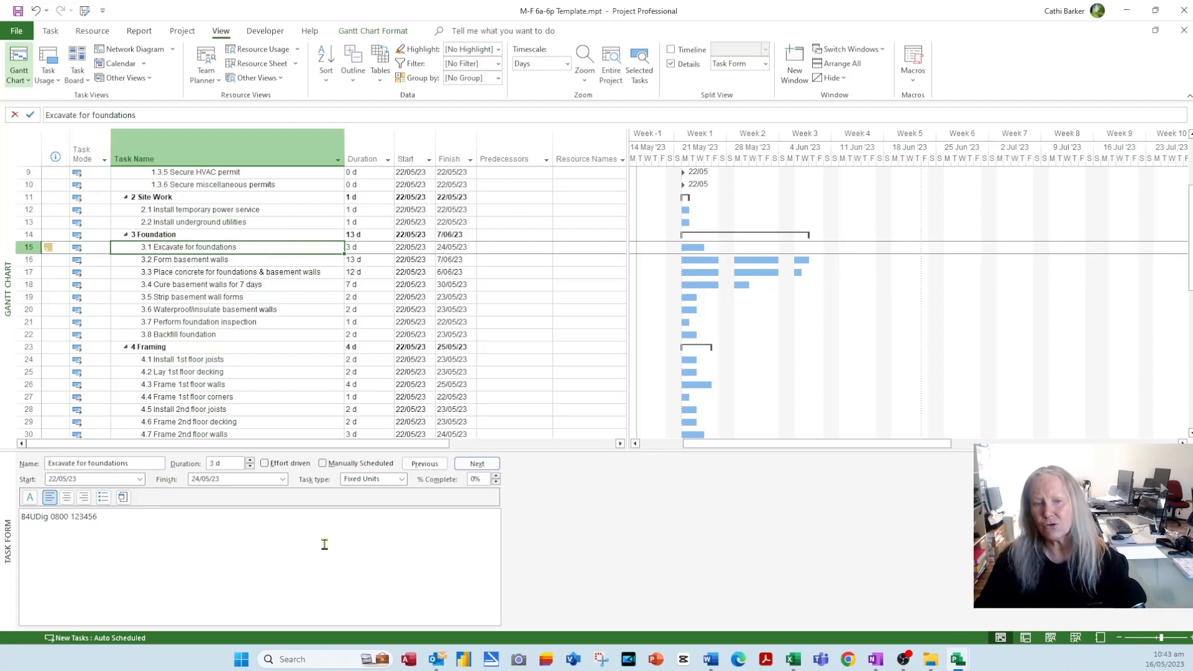
- Switch the details pane to Predecessors & Successors, then remove the split view
{"action": "right_click", "coordinate": [662, 516]}
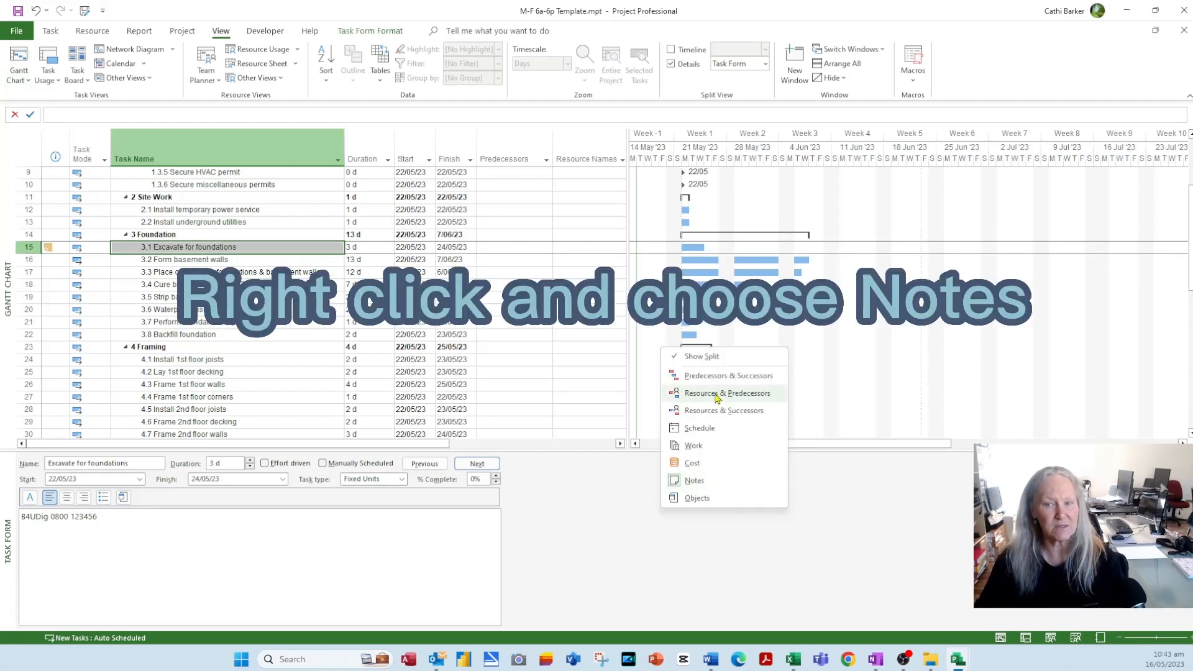
{"action": "left_click", "coordinate": [722, 377]}
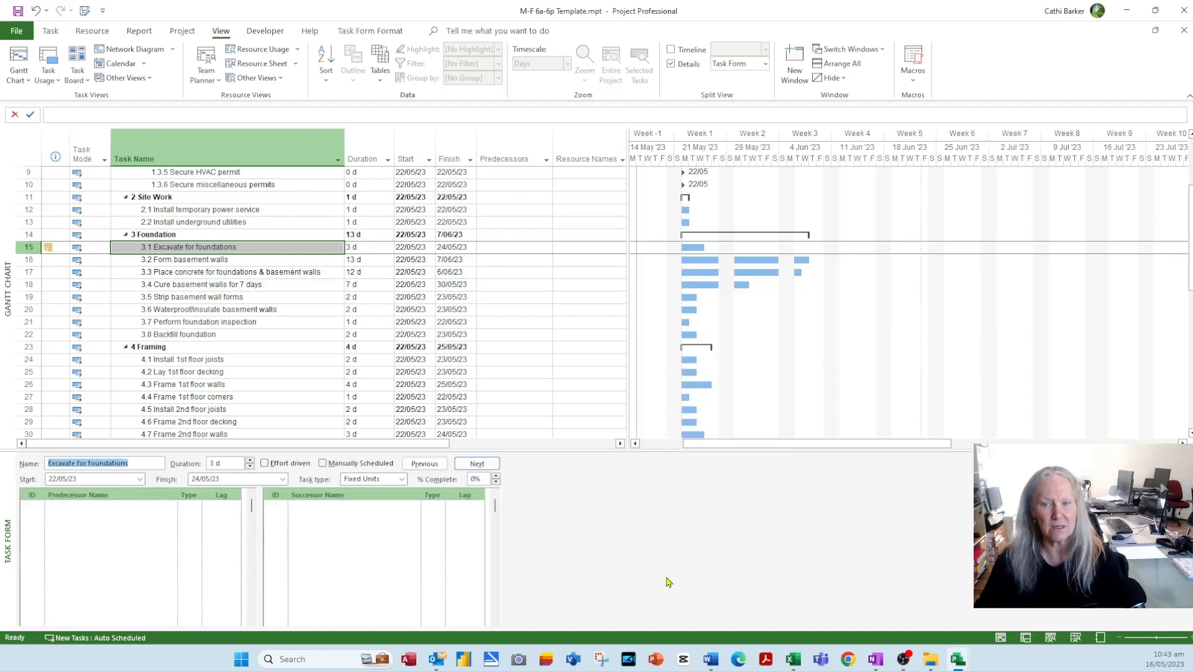
{"action": "right_click", "coordinate": [676, 542]}
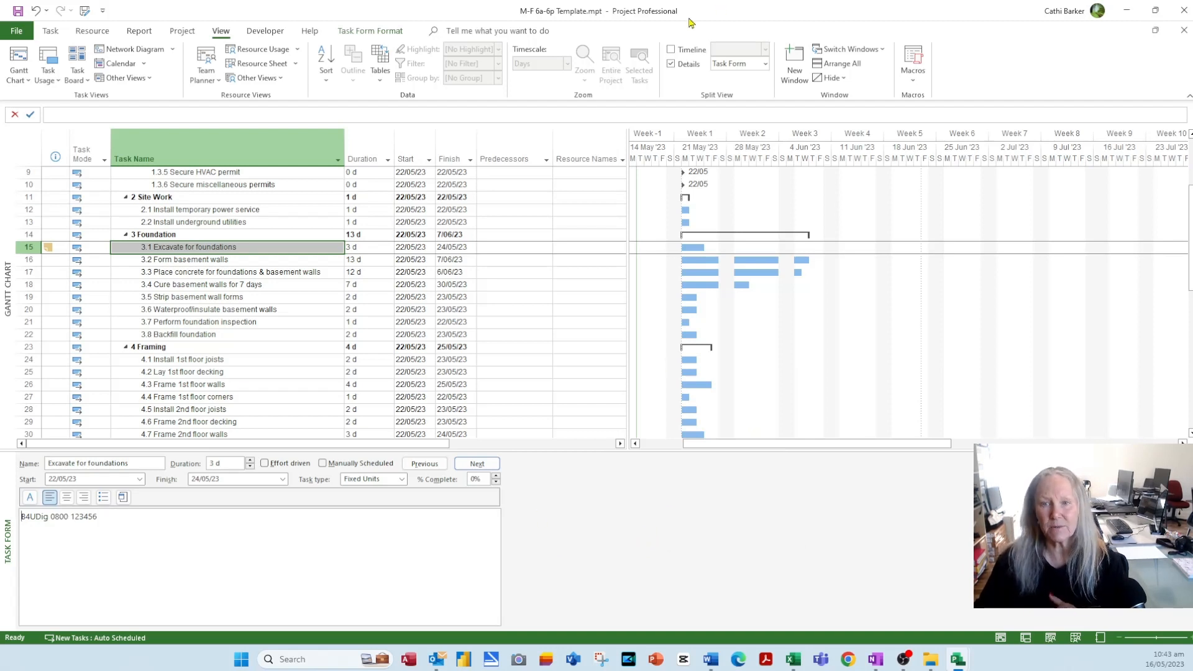
{"action": "left_click", "coordinate": [672, 65]}
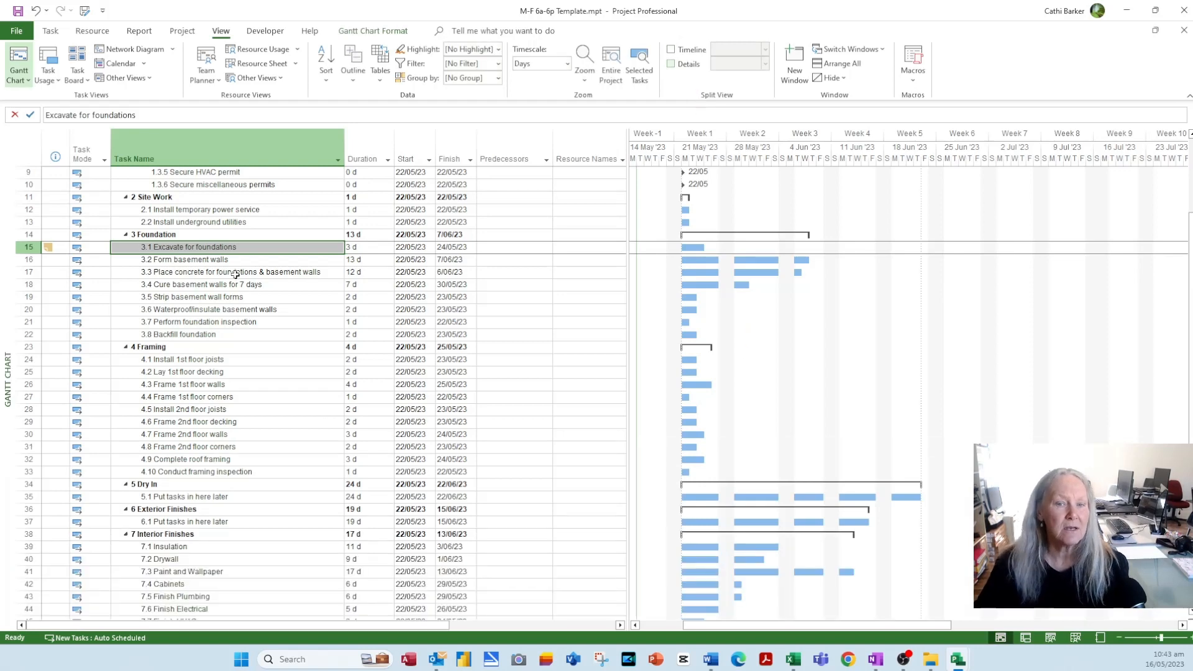
{"action": "left_click", "coordinate": [245, 251]}
- Link tasks 1.1 and 1.2 finish-to-start on the Task tab
{"action": "scroll", "coordinate": [354, 361], "scroll_direction": "up", "scroll_amount": 3}
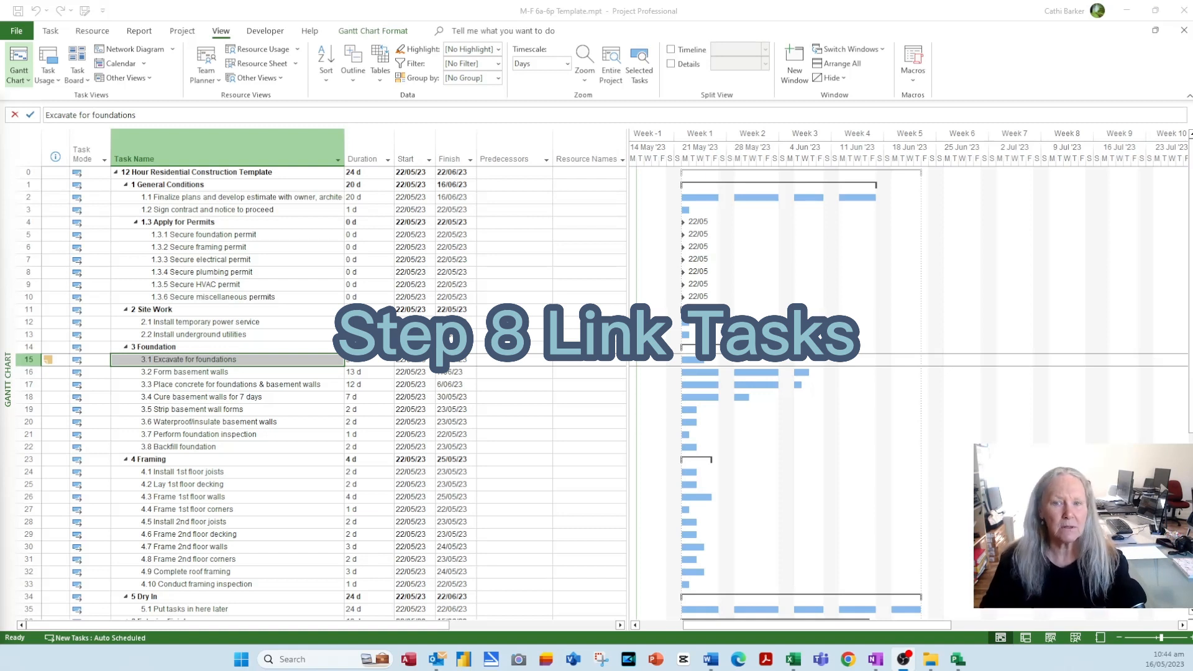
{"action": "left_click_drag", "start_coordinate": [291, 198], "coordinate": [286, 210]}
{"action": "left_click", "coordinate": [50, 30]}
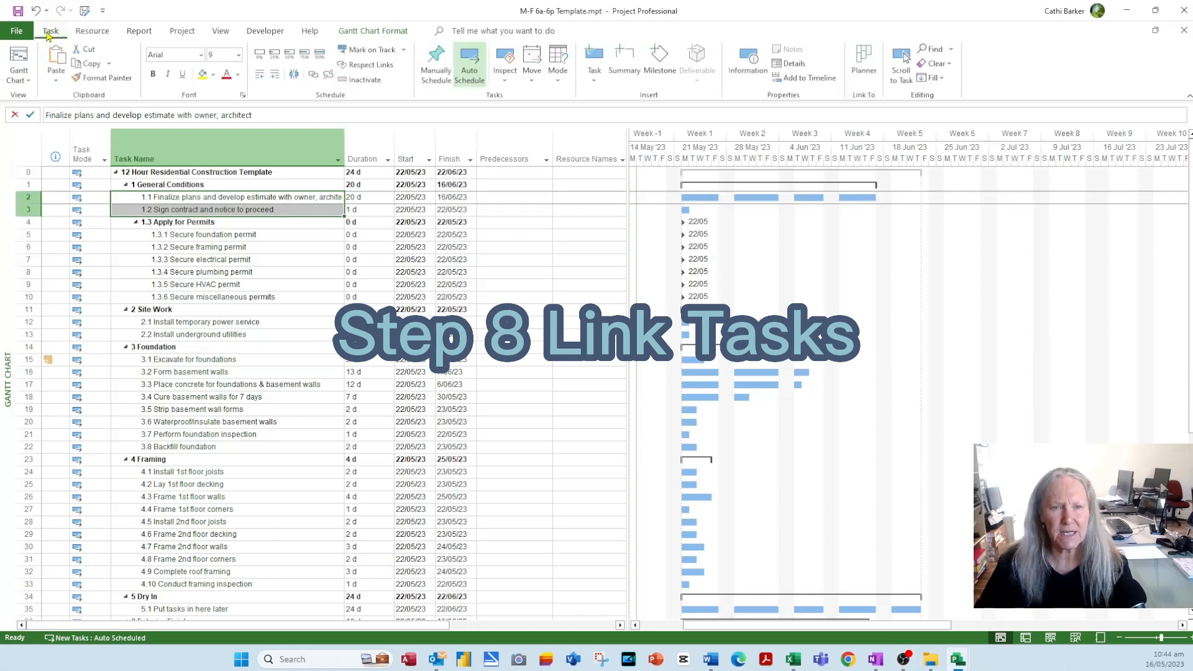
{"action": "left_click", "coordinate": [314, 75]}
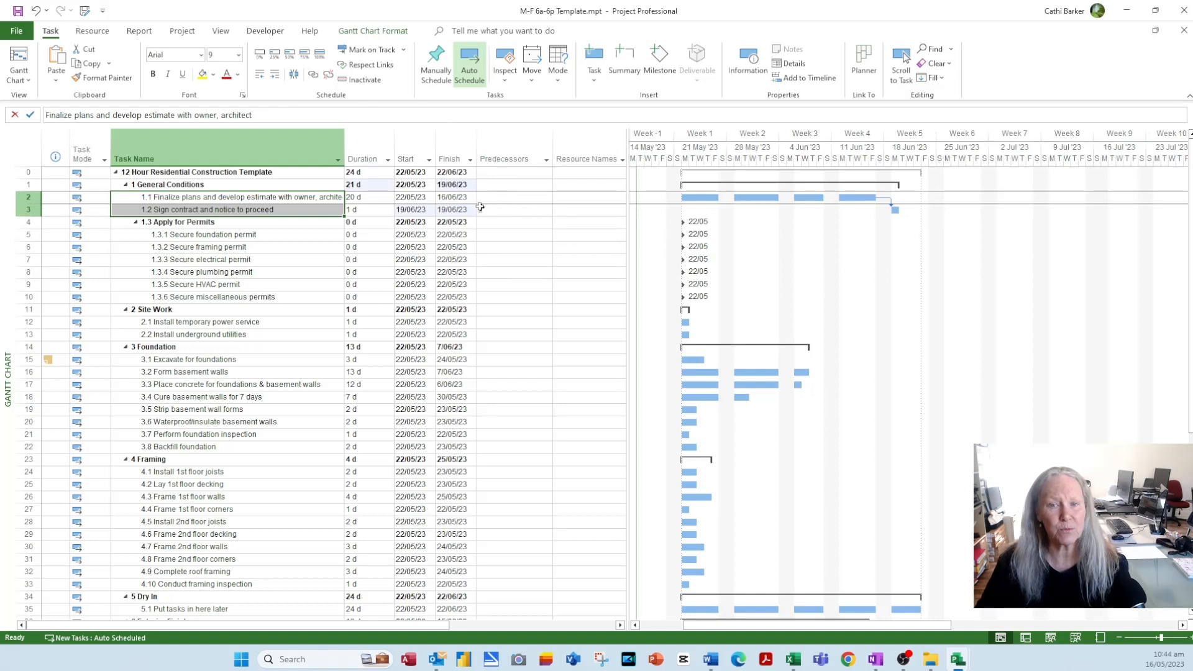
{"action": "left_click", "coordinate": [322, 212]}
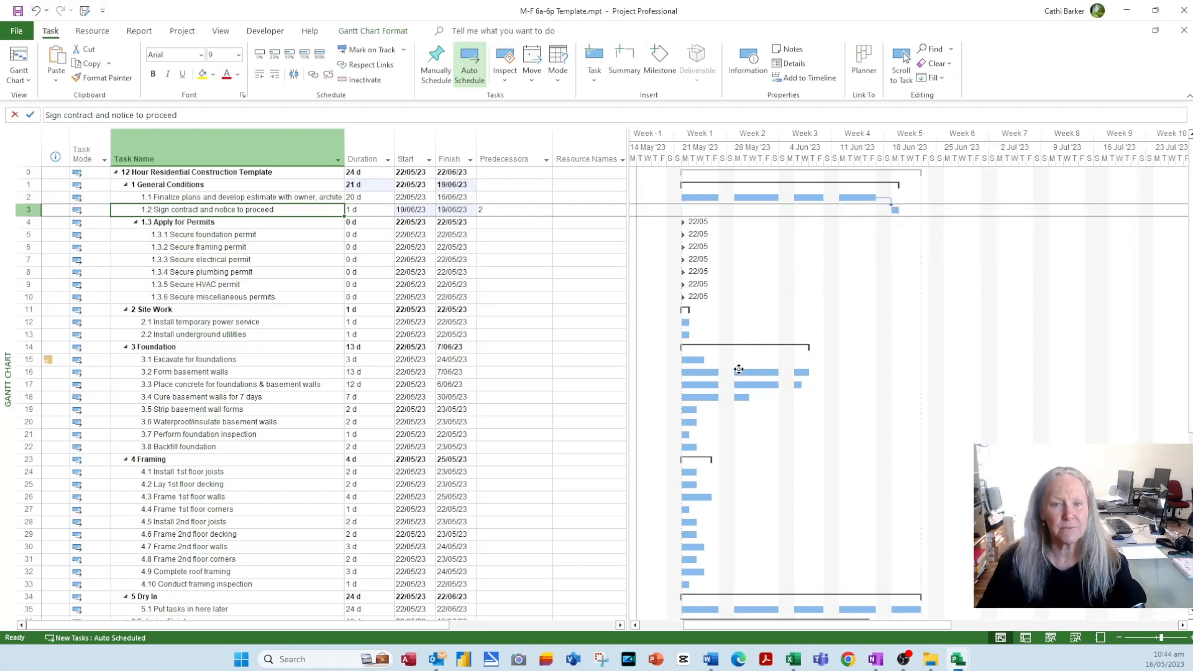
- Link task 2.2 Install underground utilities to follow task 2.1
{"action": "left_click_drag", "start_coordinate": [206, 322], "coordinate": [207, 336]}
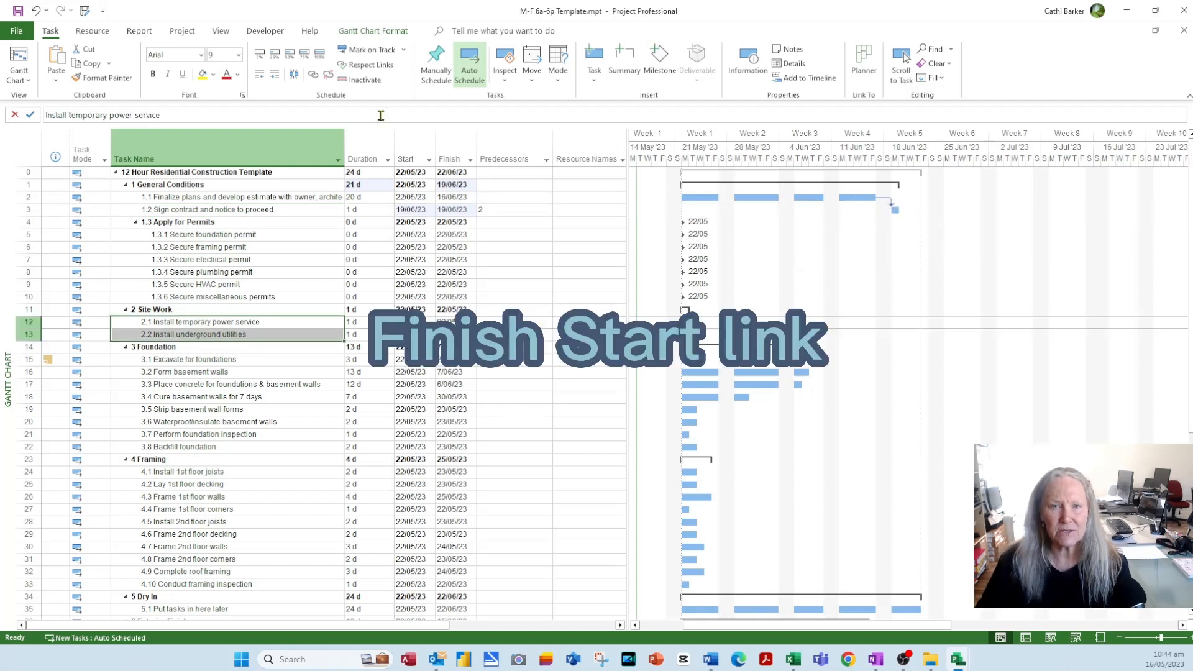
{"action": "left_click", "coordinate": [314, 74]}
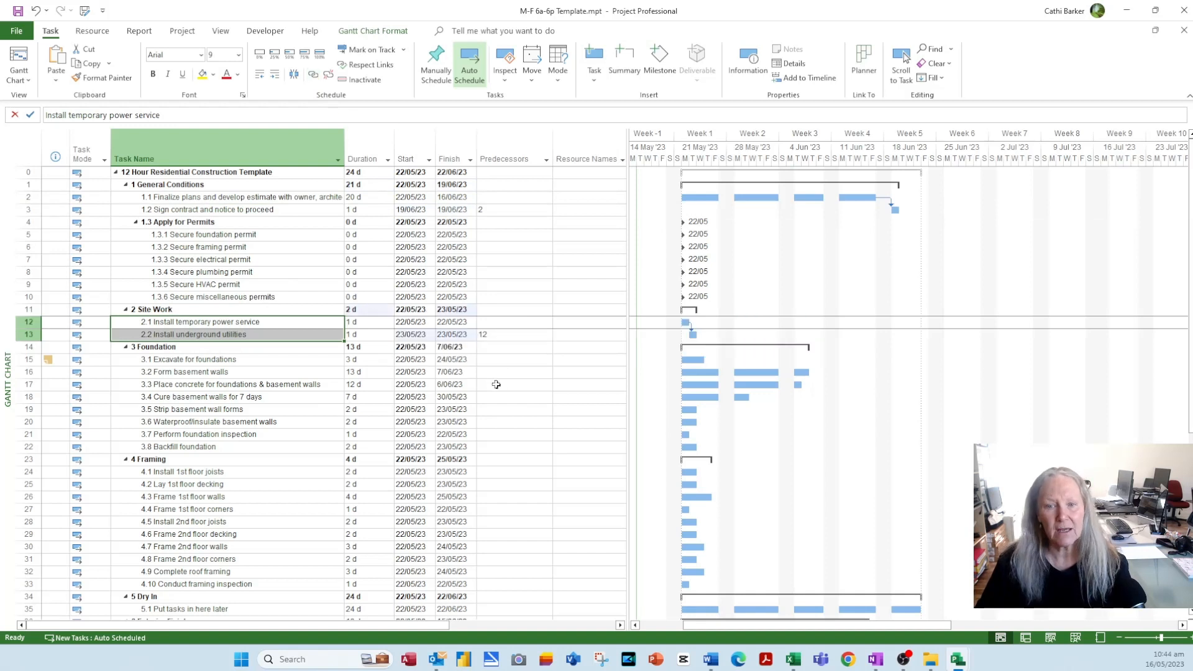
{"action": "left_click", "coordinate": [257, 322]}
{"action": "left_click", "coordinate": [256, 321]}
{"action": "left_click", "coordinate": [261, 336]}
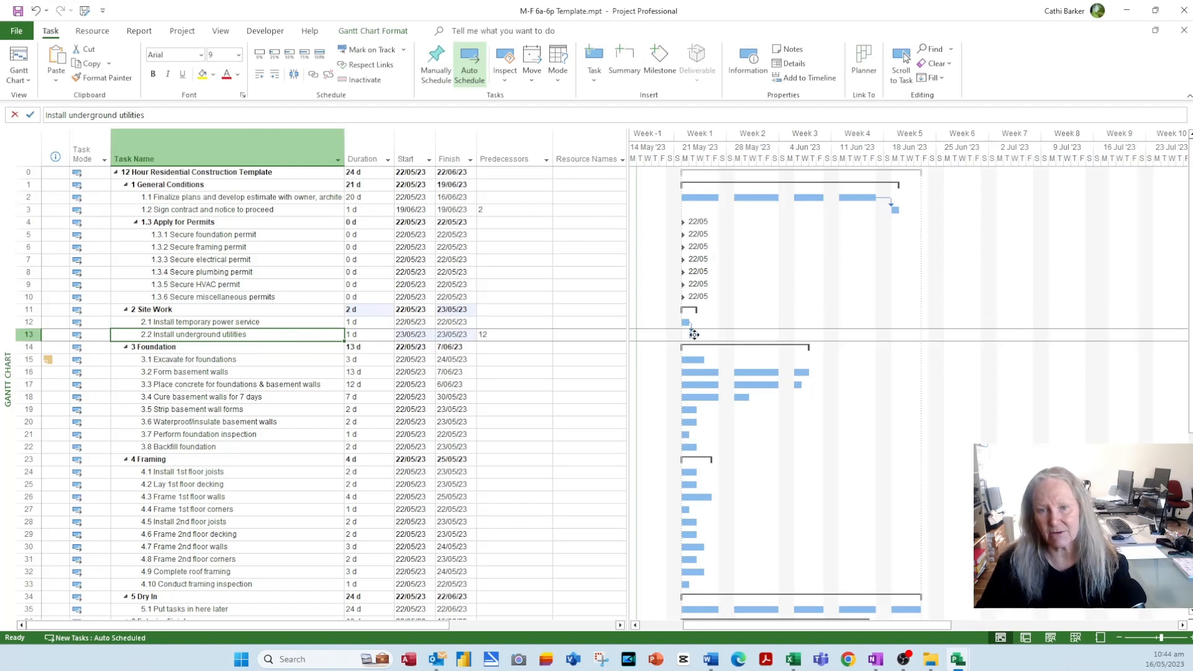
{"action": "left_click", "coordinate": [271, 384]}
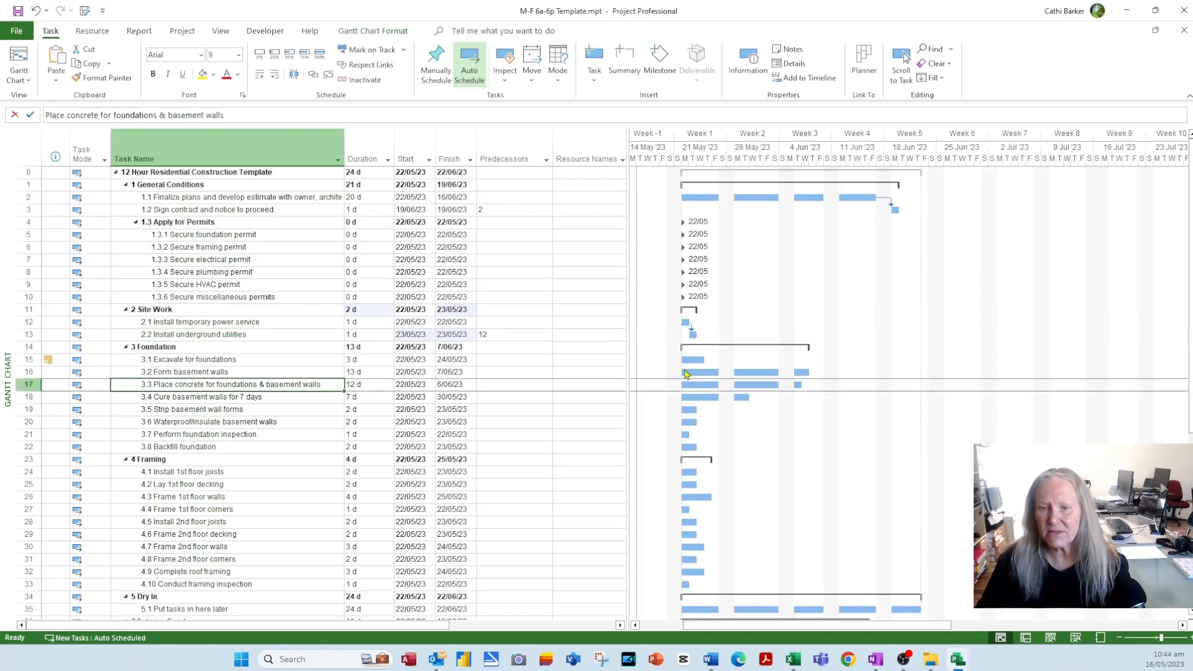
{"action": "double_click", "coordinate": [694, 334]}
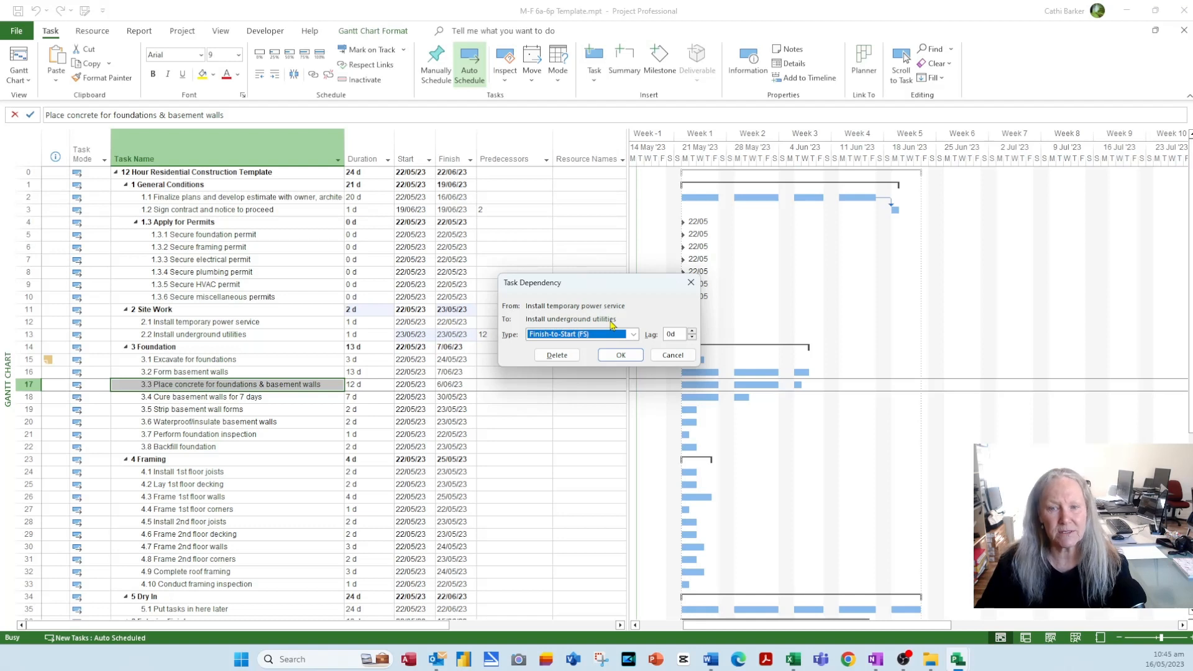
{"action": "left_click", "coordinate": [674, 355]}
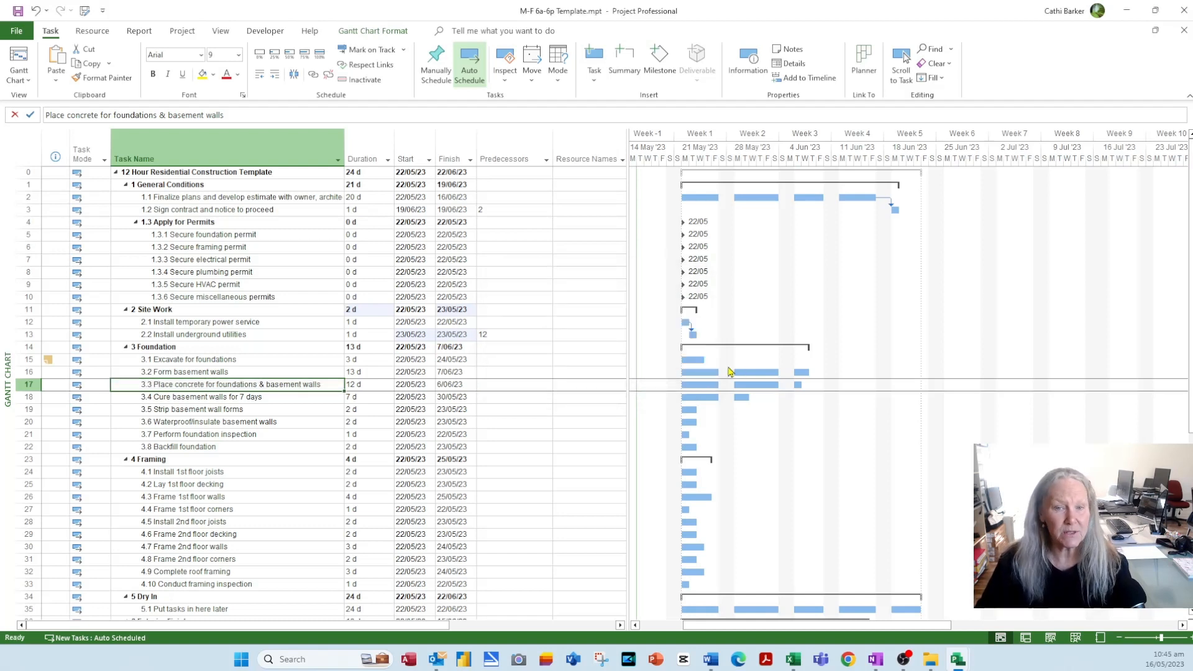
{"action": "left_click_drag", "start_coordinate": [289, 322], "coordinate": [288, 338]}
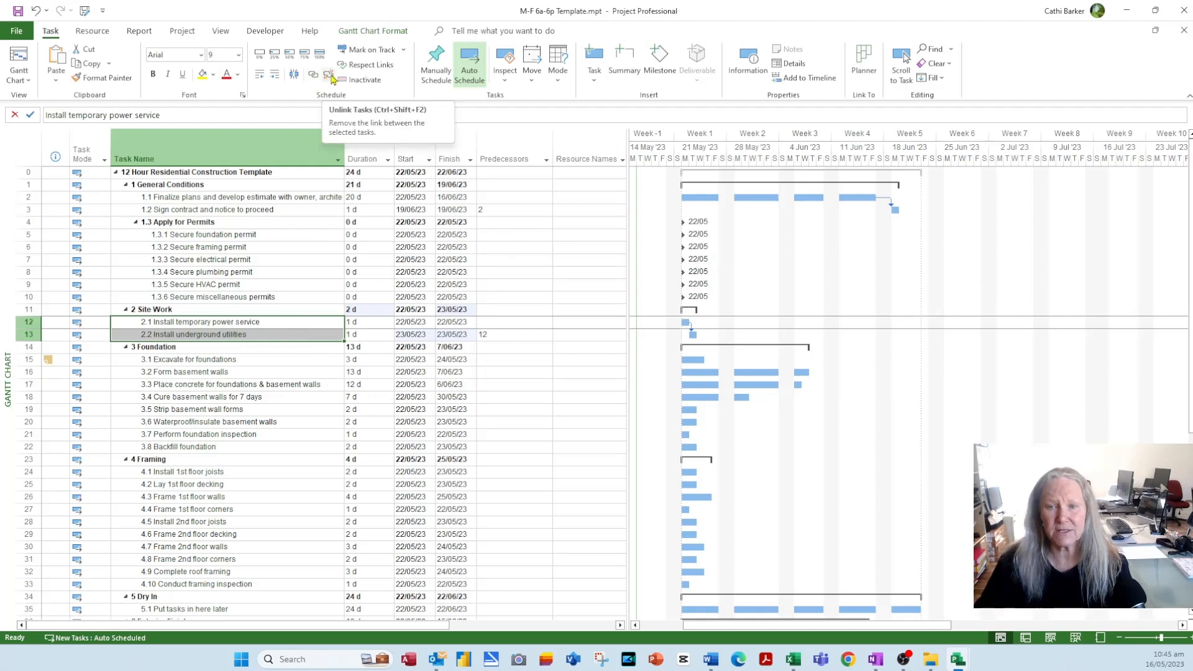
{"action": "left_click", "coordinate": [330, 75]}
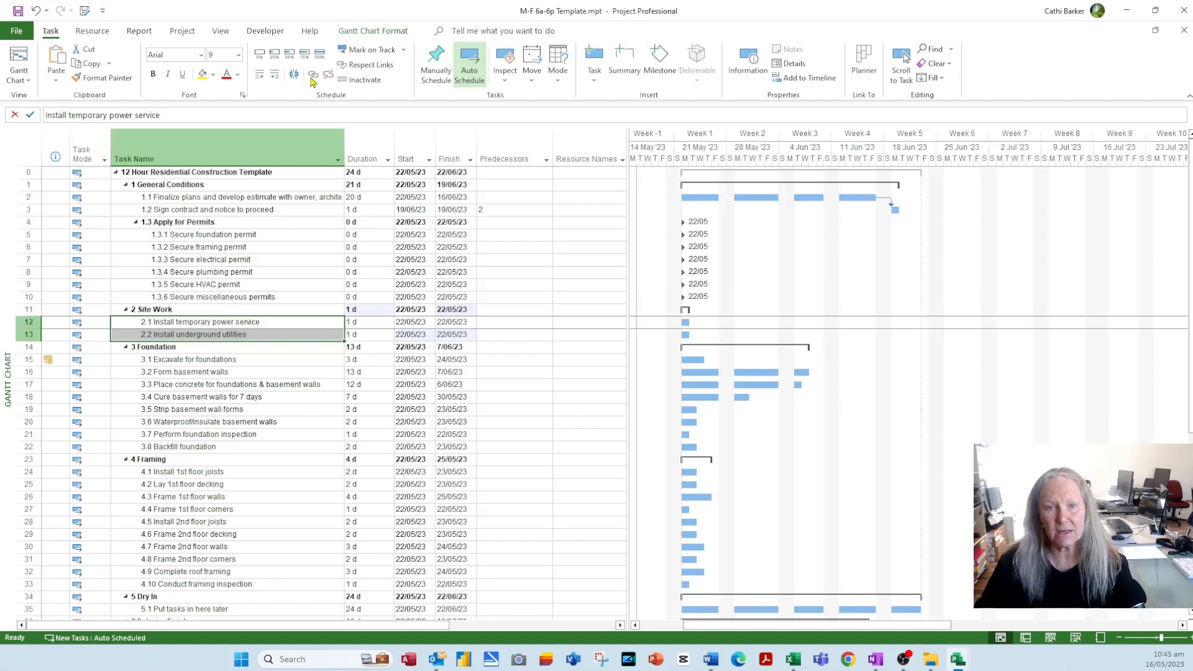
{"action": "left_click", "coordinate": [313, 75]}
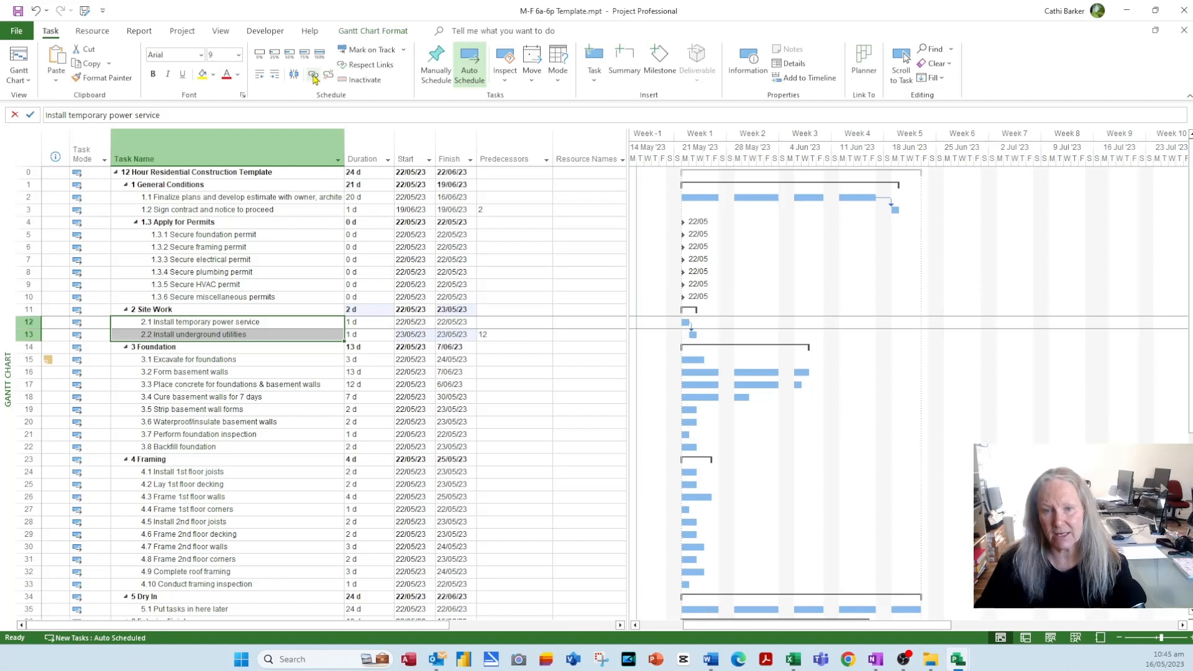
{"action": "left_click", "coordinate": [515, 372]}
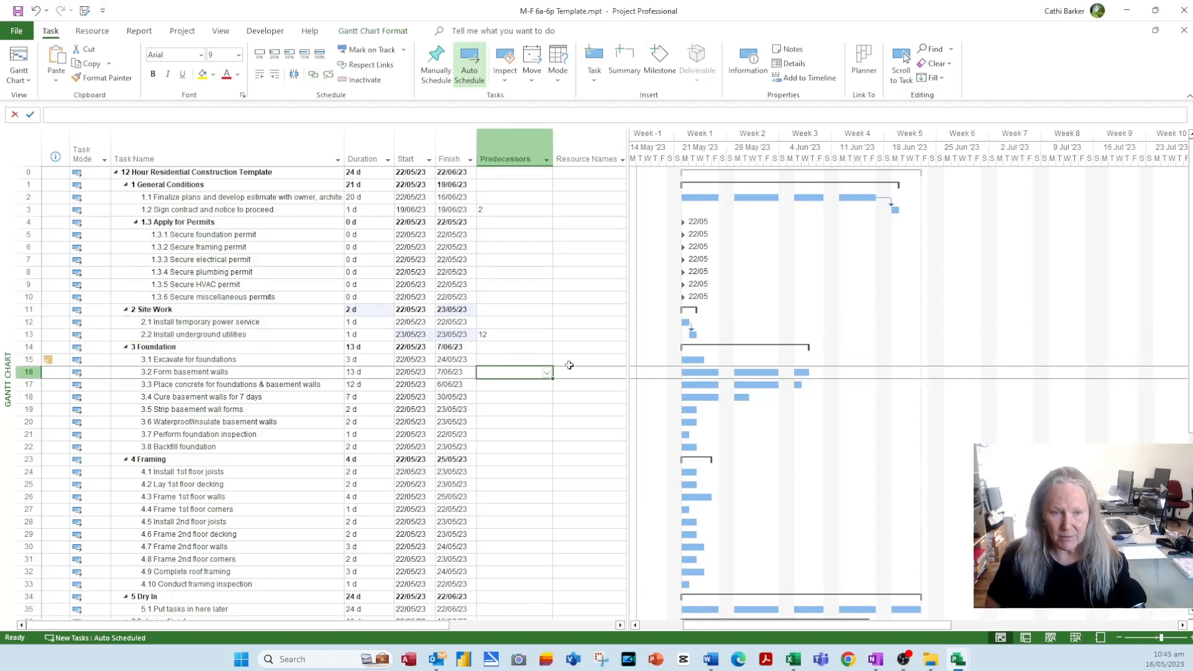
{"action": "type", "text": "15"}
- Enter predecessors 15 through 21 for the successive Foundation tasks
{"action": "key", "text": "Return"}
{"action": "type", "text": "16"}
{"action": "key", "text": "Return"}
{"action": "type", "text": "17"}
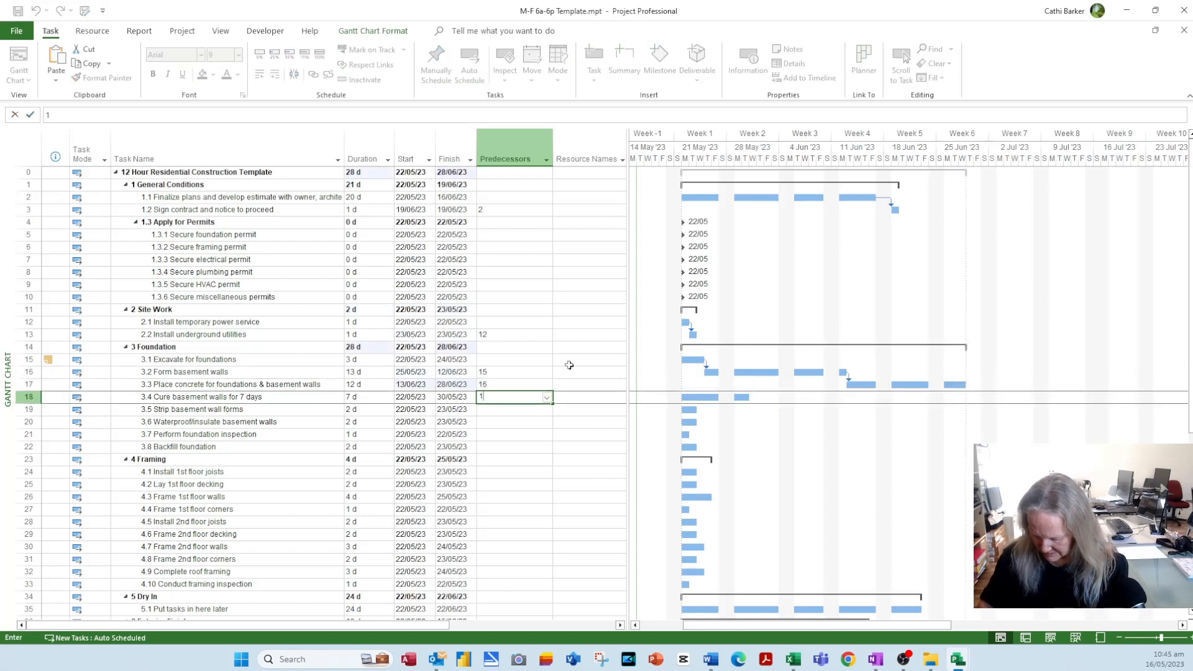
{"action": "key", "text": "Return"}
{"action": "type", "text": "18"}
{"action": "key", "text": "Return"}
{"action": "type", "text": "19"}
{"action": "key", "text": "Return"}
{"action": "type", "text": "20"}
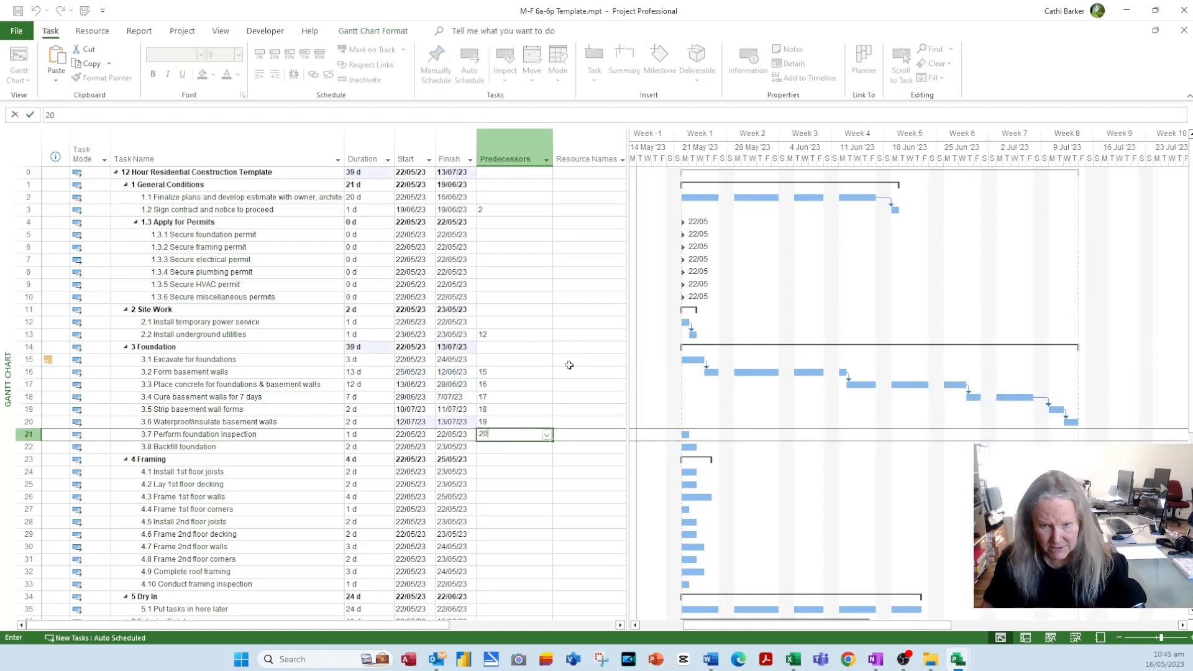
{"action": "key", "text": "Return"}
{"action": "type", "text": "21"}
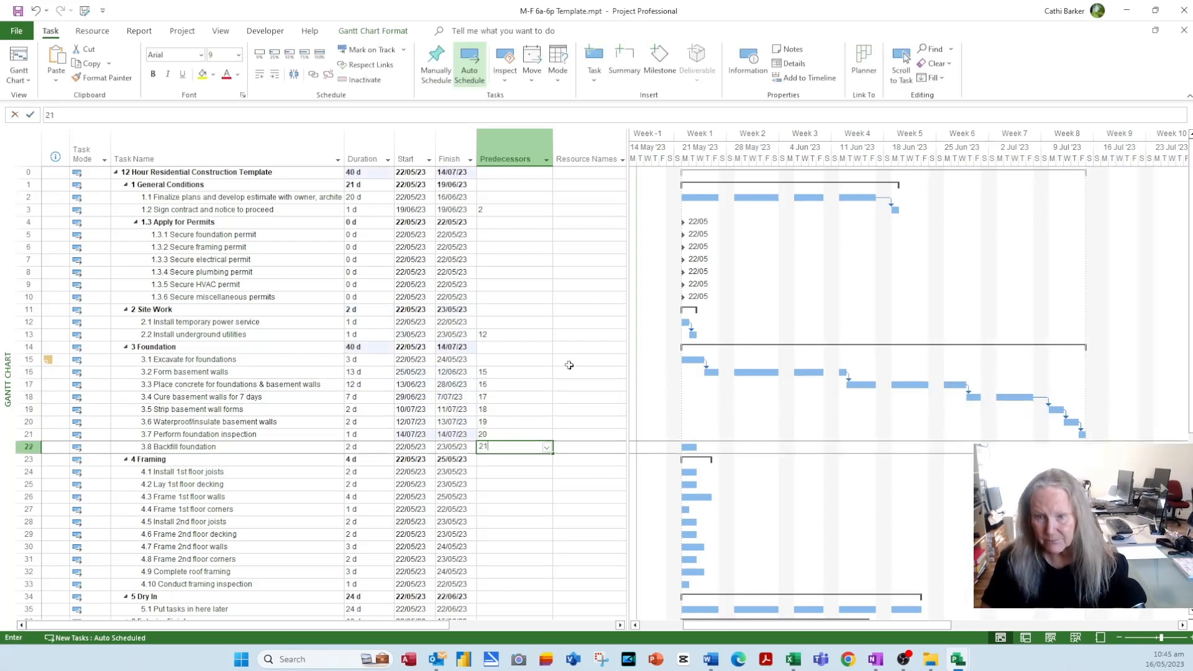
{"action": "key", "text": "Return"}
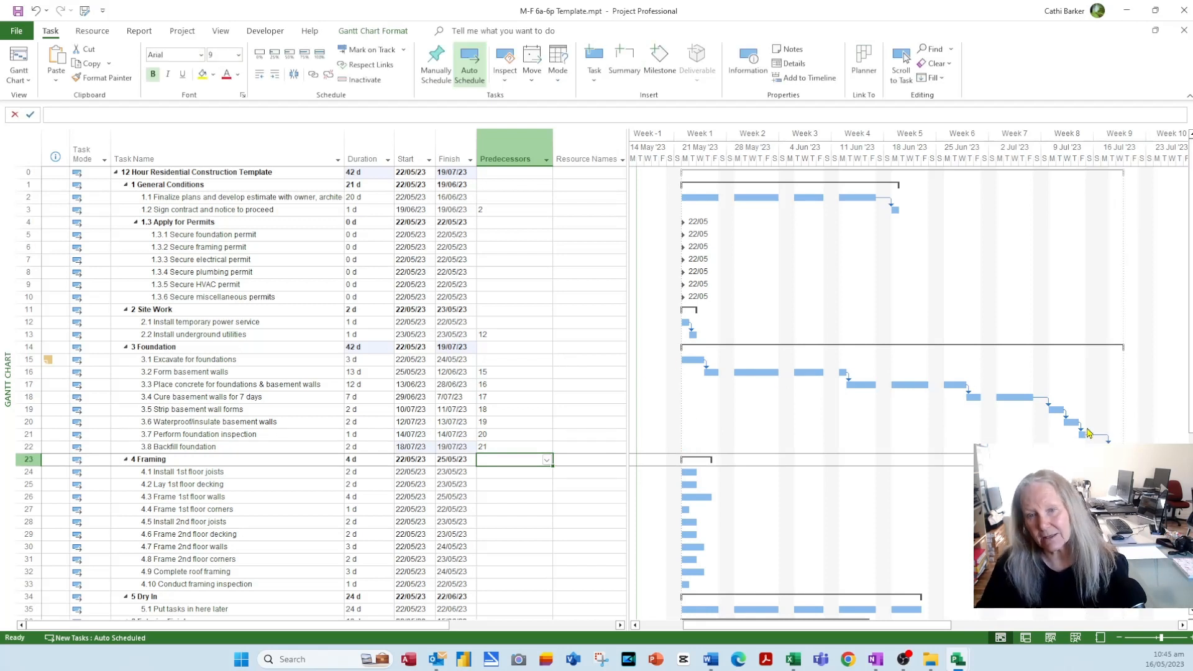
- Unlink and re-chain the eight Foundation tasks, then chain Framing tasks 4.1–4.10
{"action": "left_click_drag", "start_coordinate": [235, 361], "coordinate": [230, 447]}
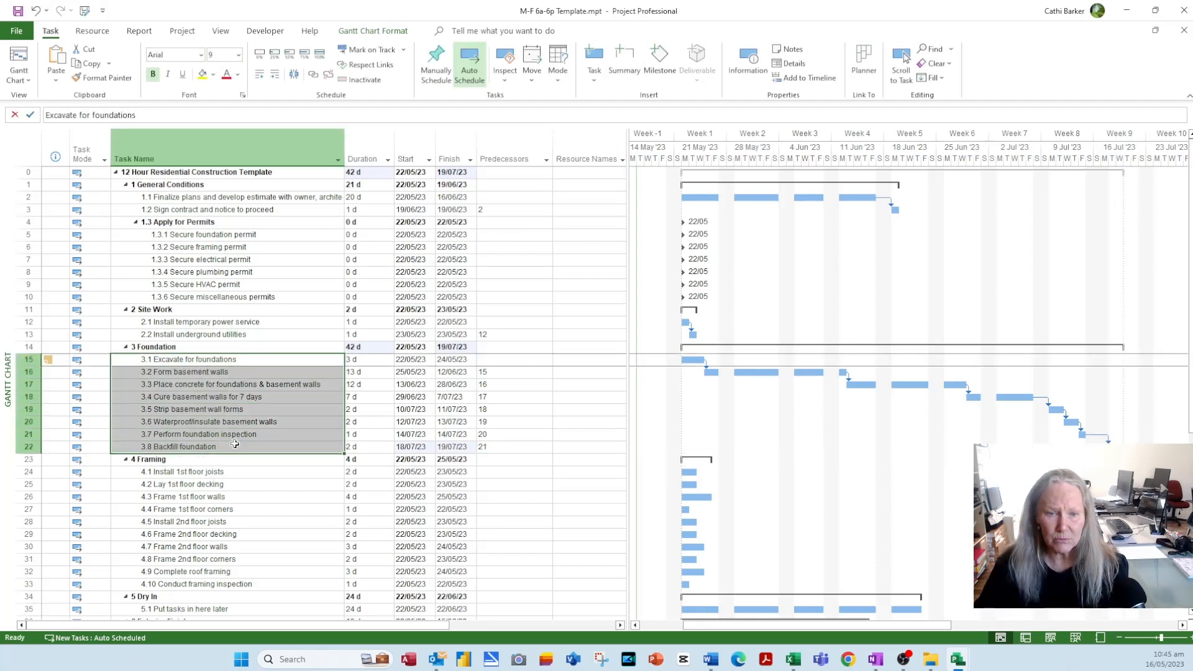
{"action": "left_click", "coordinate": [329, 81]}
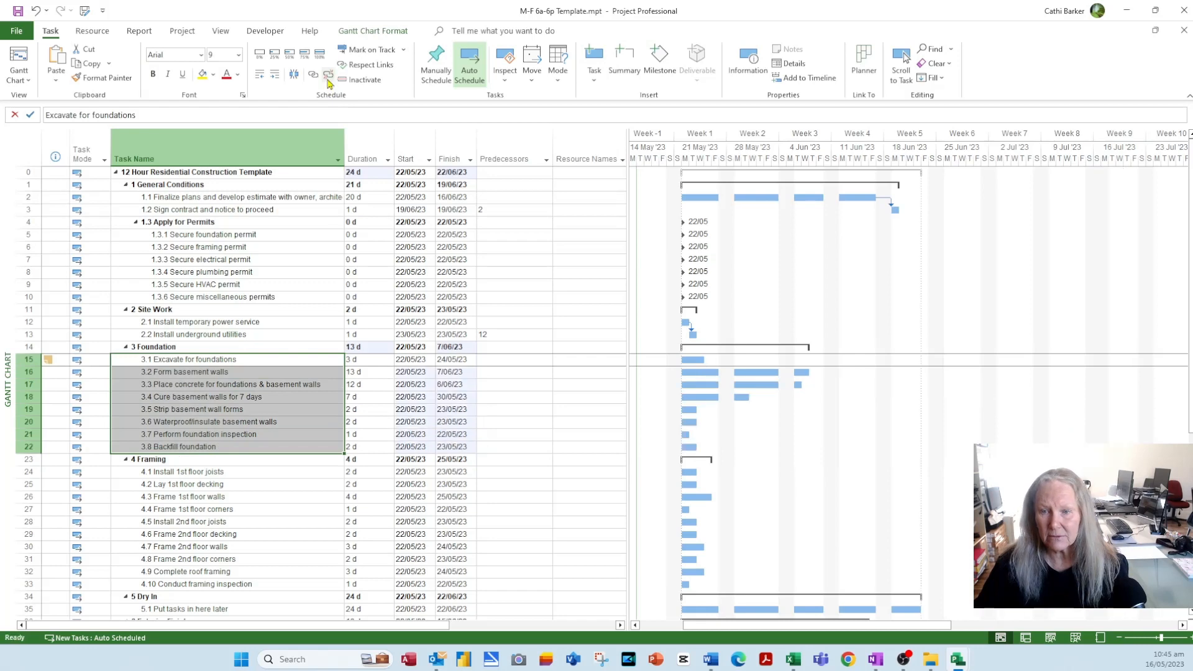
{"action": "left_click", "coordinate": [312, 76]}
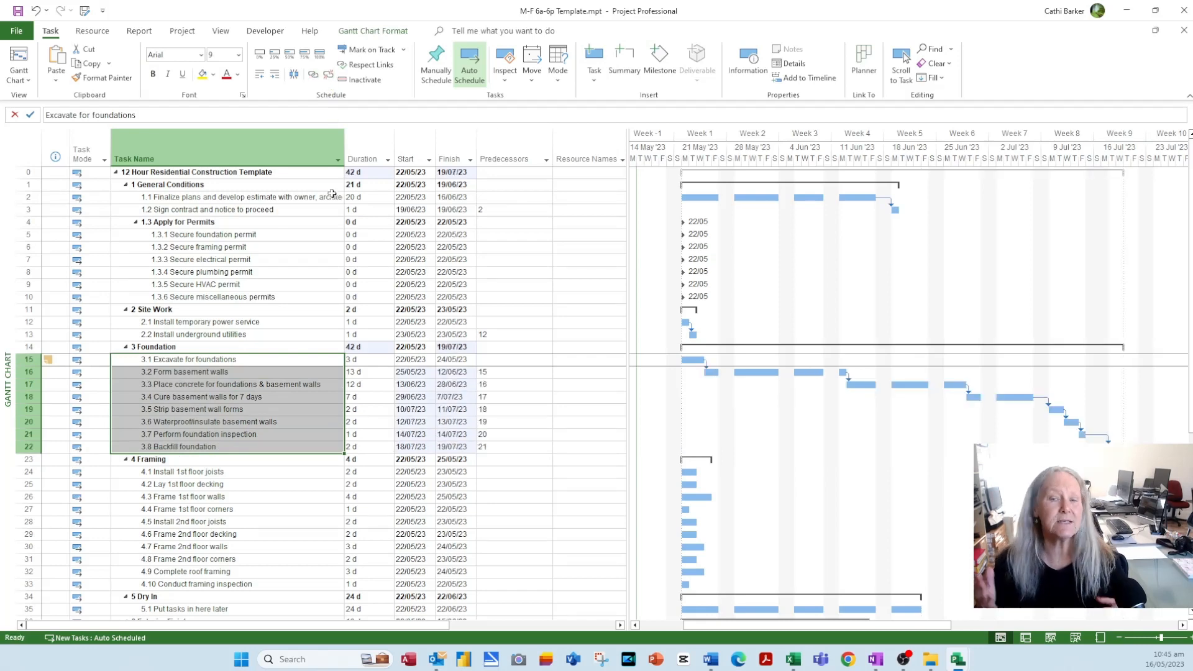
{"action": "scroll", "coordinate": [224, 373], "scroll_direction": "down", "scroll_amount": 4}
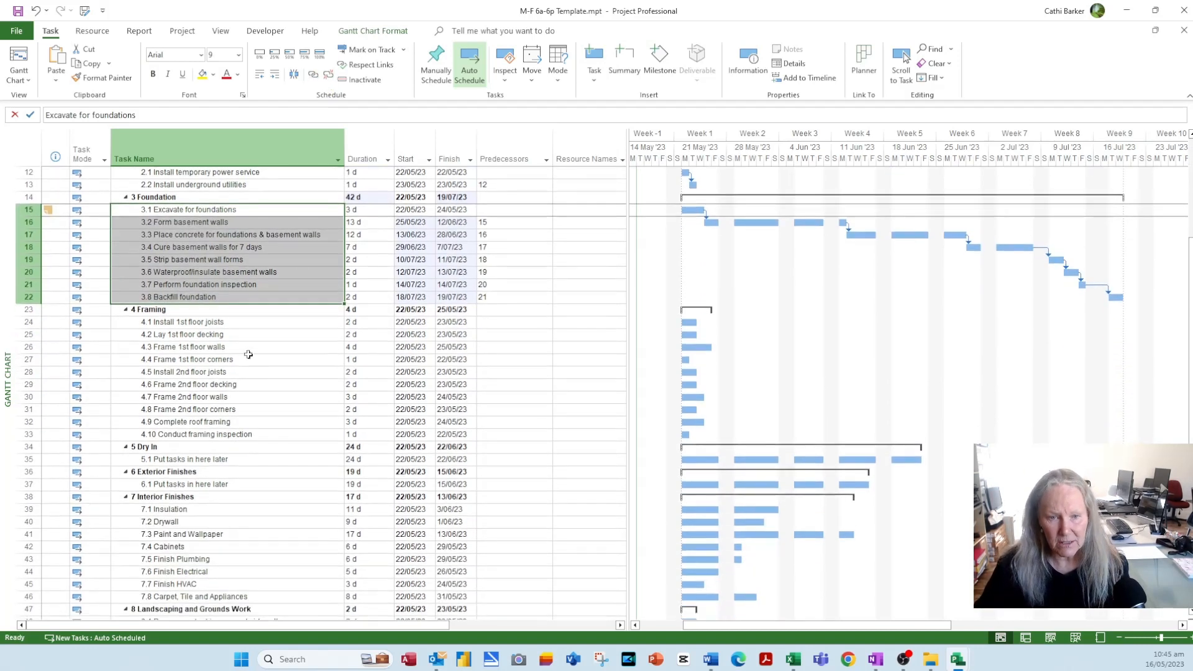
{"action": "left_click_drag", "start_coordinate": [187, 322], "coordinate": [228, 434]}
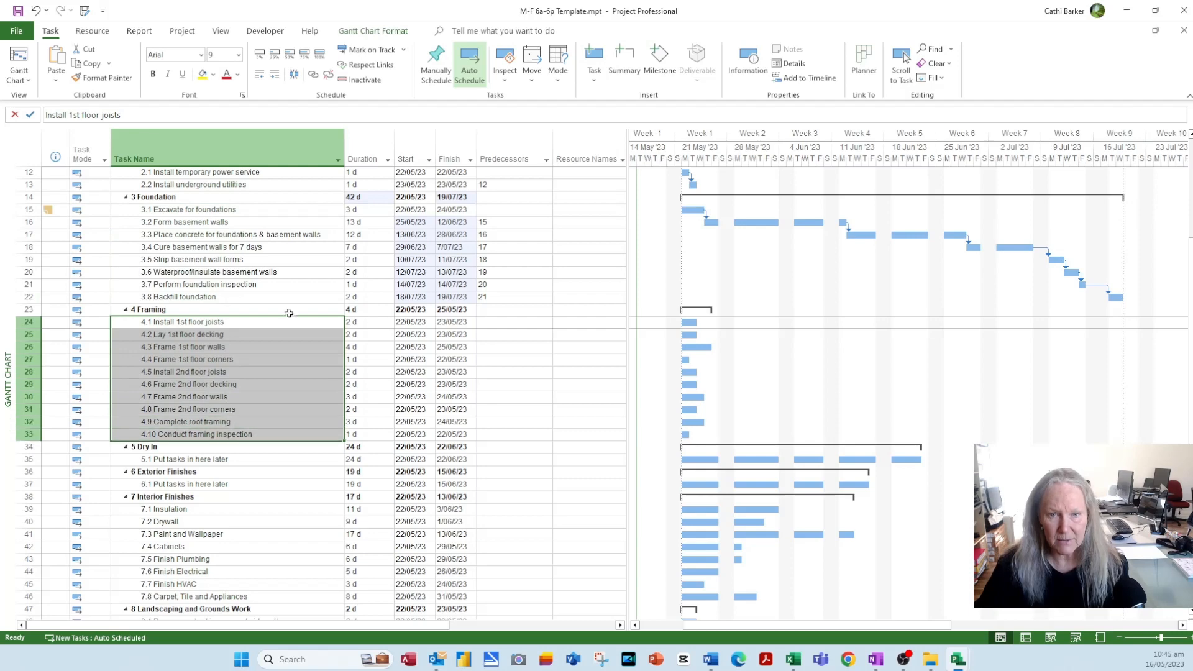
{"action": "left_click", "coordinate": [313, 76]}
- Chain Interior Finishes 7.1–7.8, Landscaping 8.1–8.4 and Final Acceptance 9.1–9.4 tasks
{"action": "scroll", "coordinate": [182, 457], "scroll_direction": "down", "scroll_amount": 3}
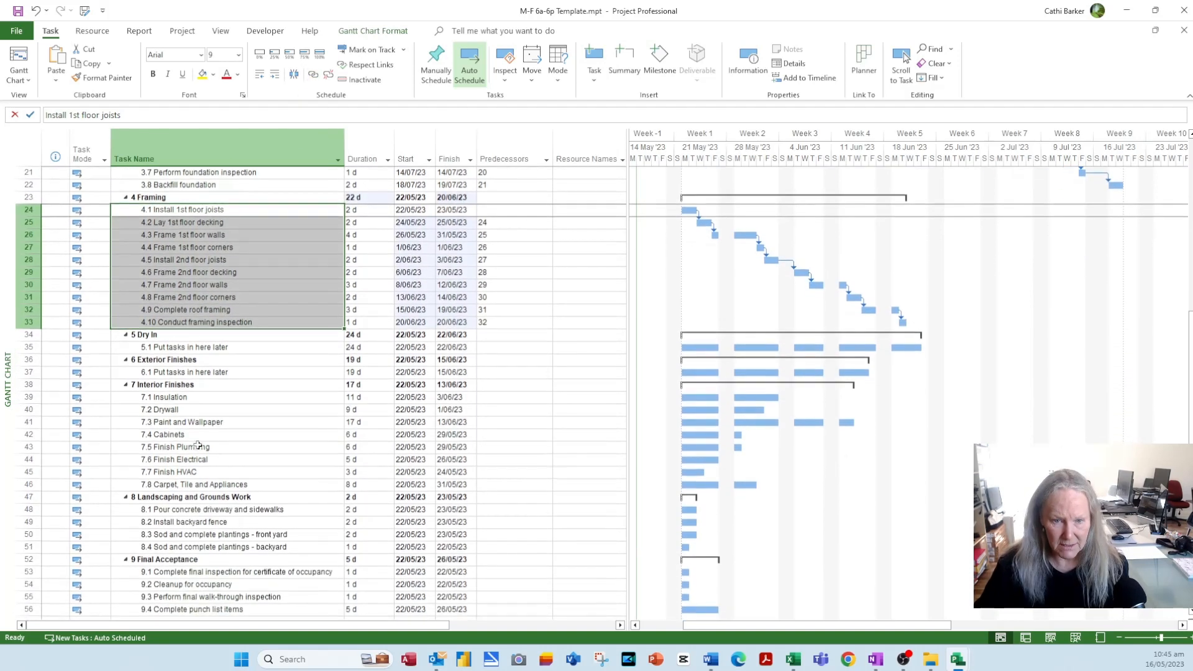
{"action": "left_click_drag", "start_coordinate": [179, 385], "coordinate": [177, 483]}
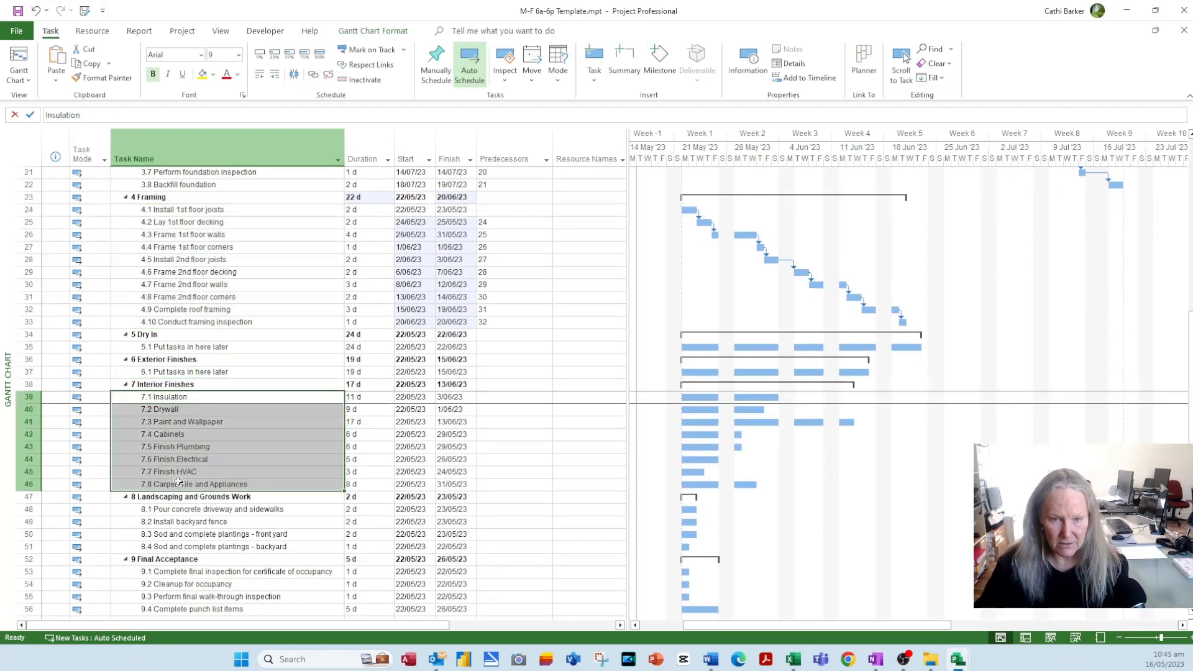
{"action": "left_click", "coordinate": [313, 76]}
{"action": "scroll", "coordinate": [246, 386], "scroll_direction": "down", "scroll_amount": 4}
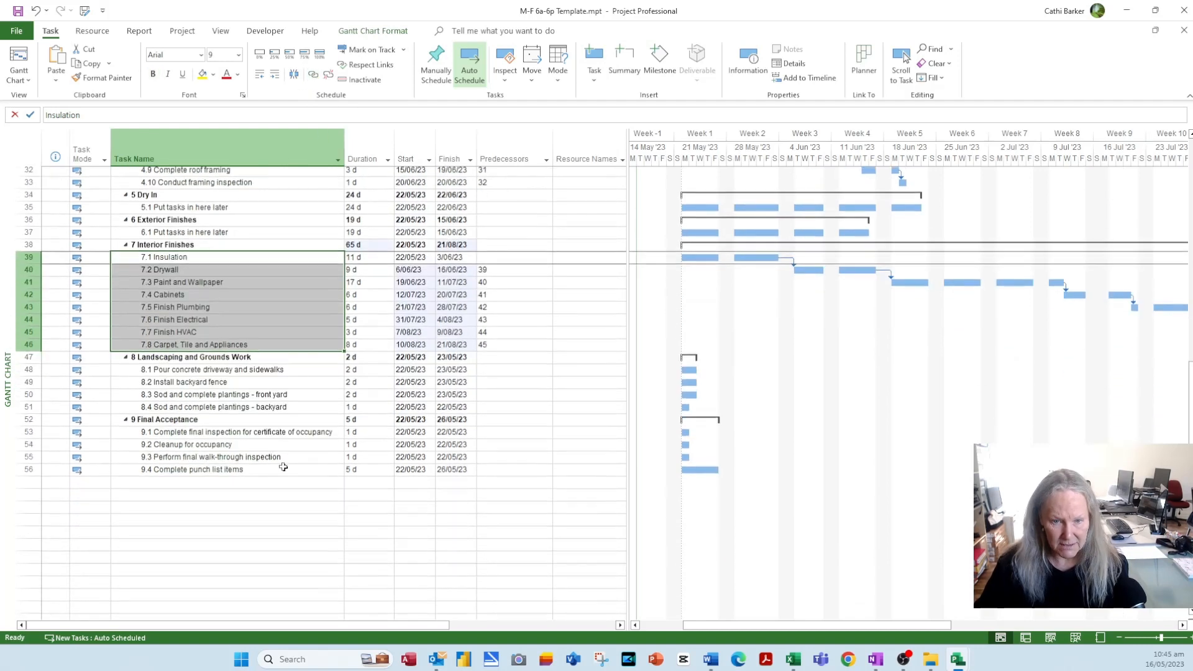
{"action": "left_click_drag", "start_coordinate": [247, 360], "coordinate": [191, 463]}
{"action": "left_click", "coordinate": [313, 76]}
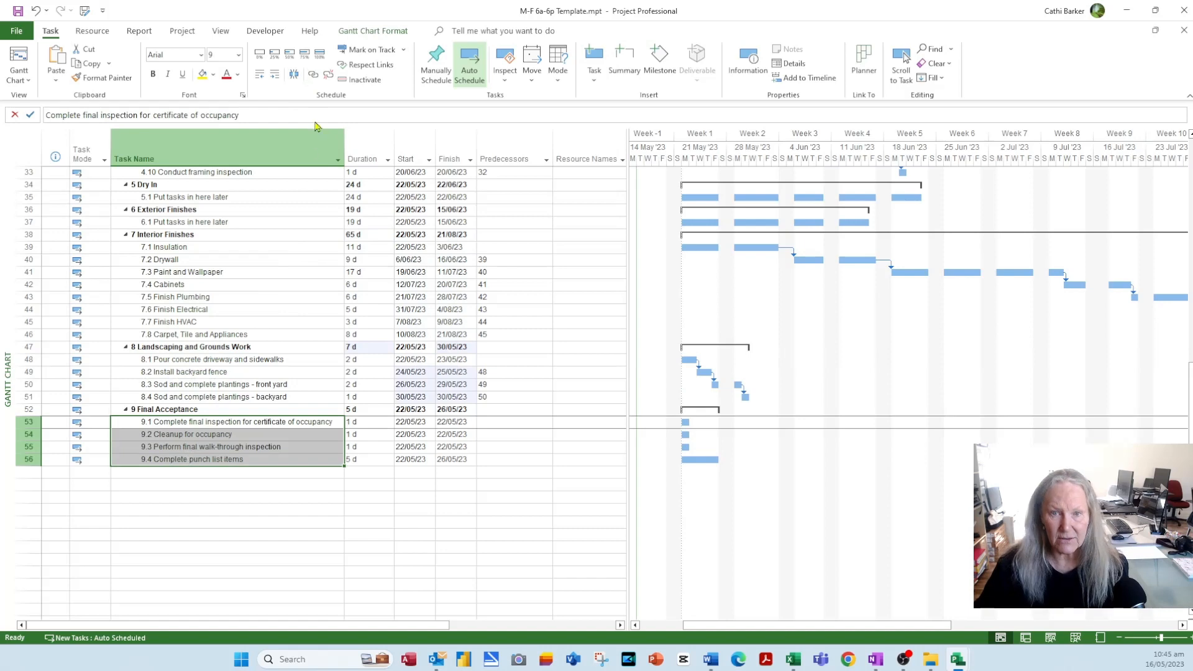
{"action": "left_click", "coordinate": [313, 76]}
{"action": "scroll", "coordinate": [446, 407], "scroll_direction": "up", "scroll_amount": 11}
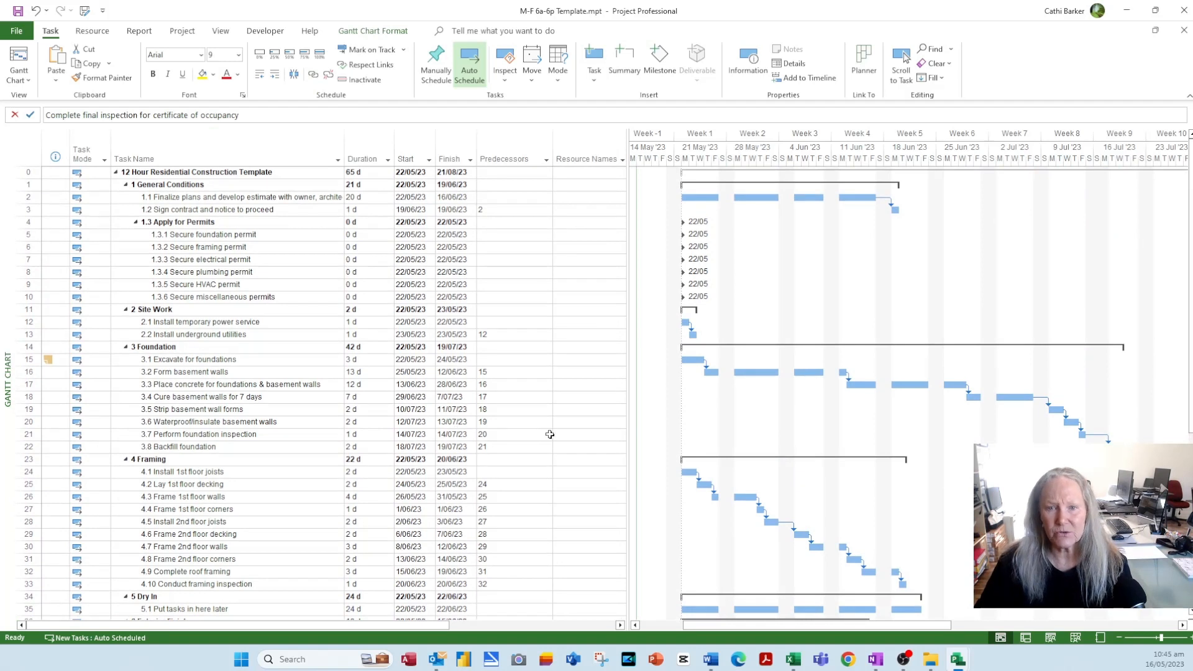
- Make all six permit milestones in rows 5–10 follow task 3
{"action": "left_click", "coordinate": [502, 234]}
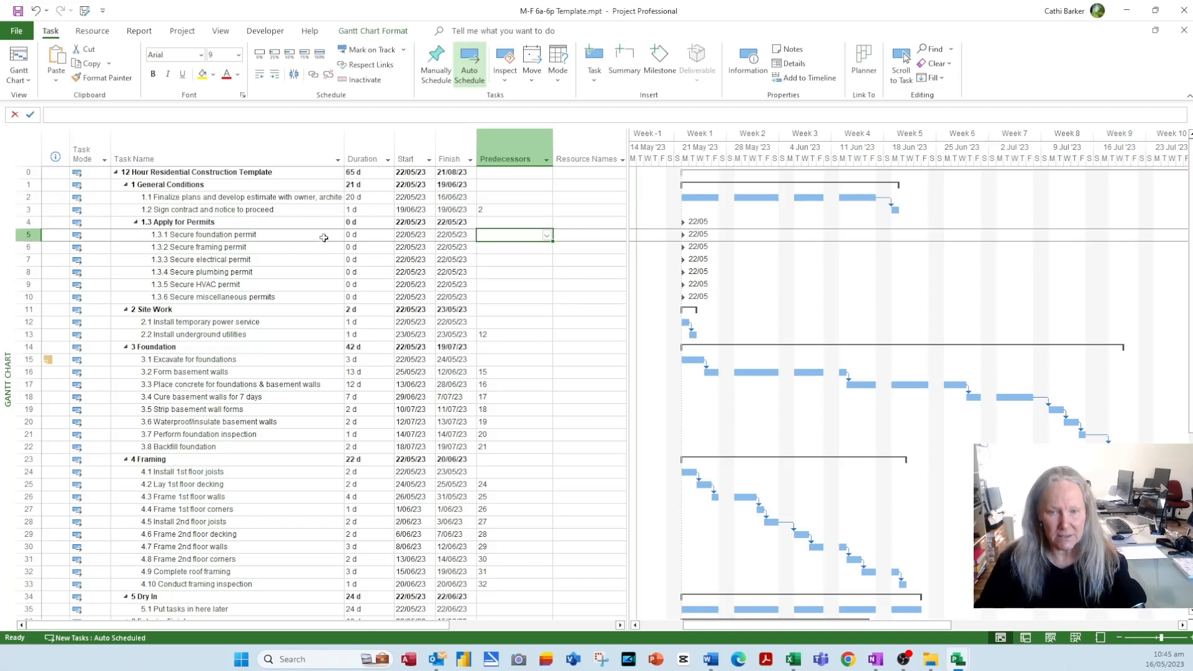
{"action": "type", "text": "3"}
{"action": "key", "text": "Return"}
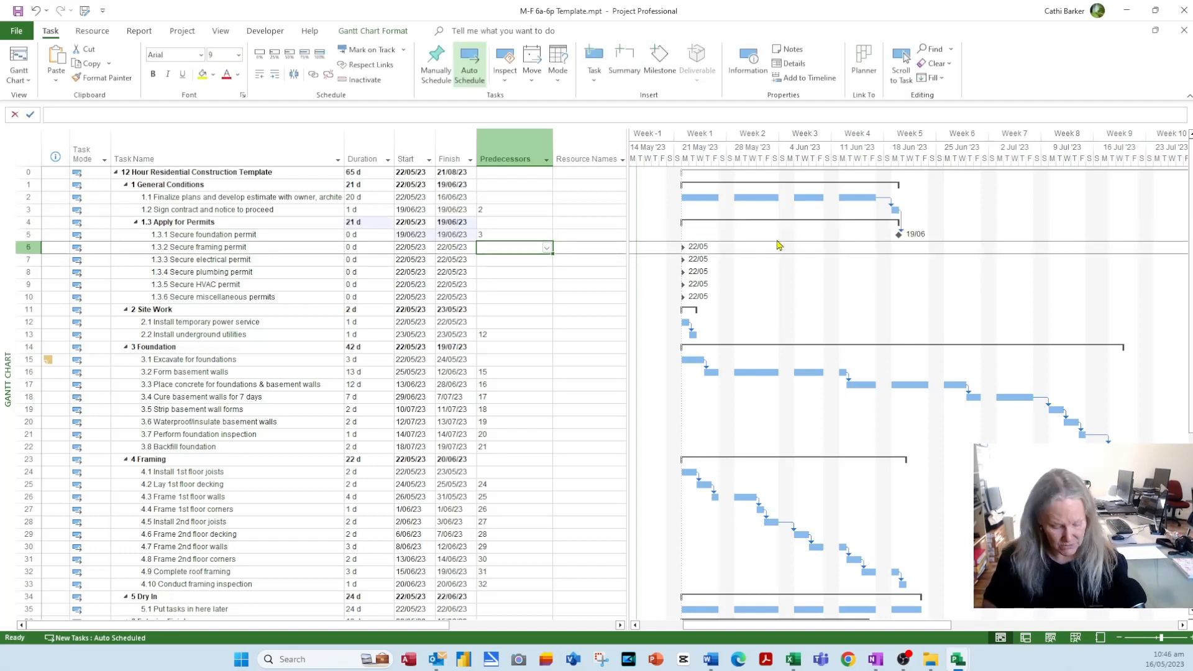
{"action": "type", "text": "3"}
{"action": "key", "text": "Return"}
{"action": "type", "text": "3"}
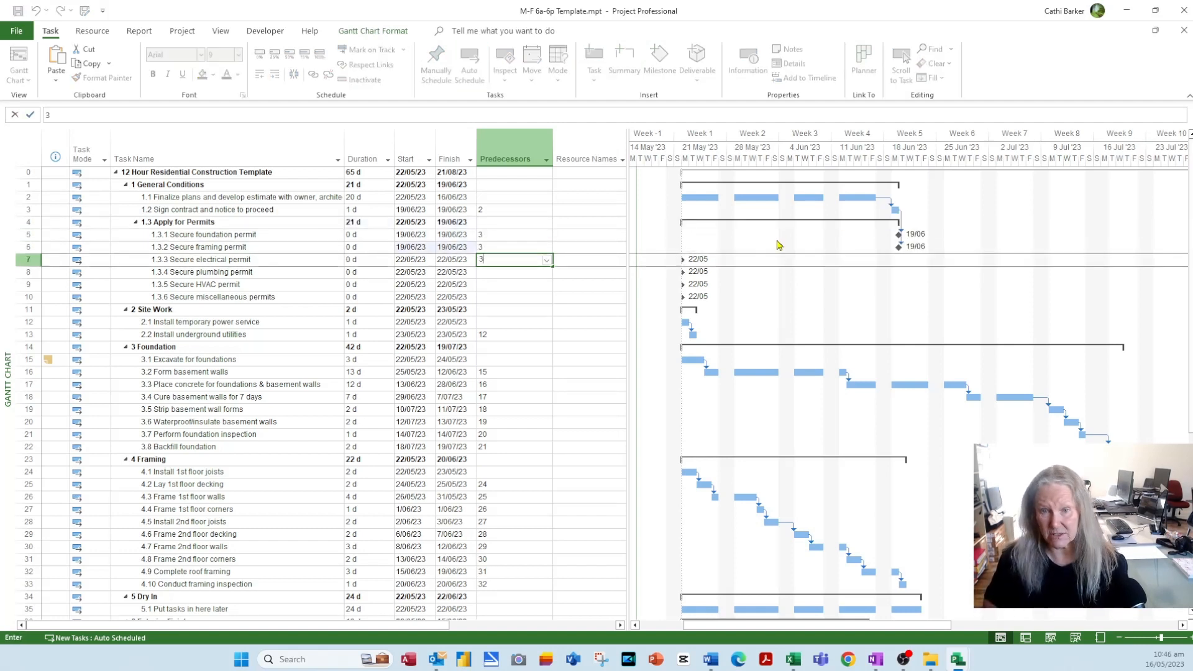
{"action": "key", "text": "Return"}
{"action": "type", "text": "3"}
{"action": "key", "text": "Return"}
{"action": "type", "text": "3"}
{"action": "key", "text": "Return"}
{"action": "type", "text": "3"}
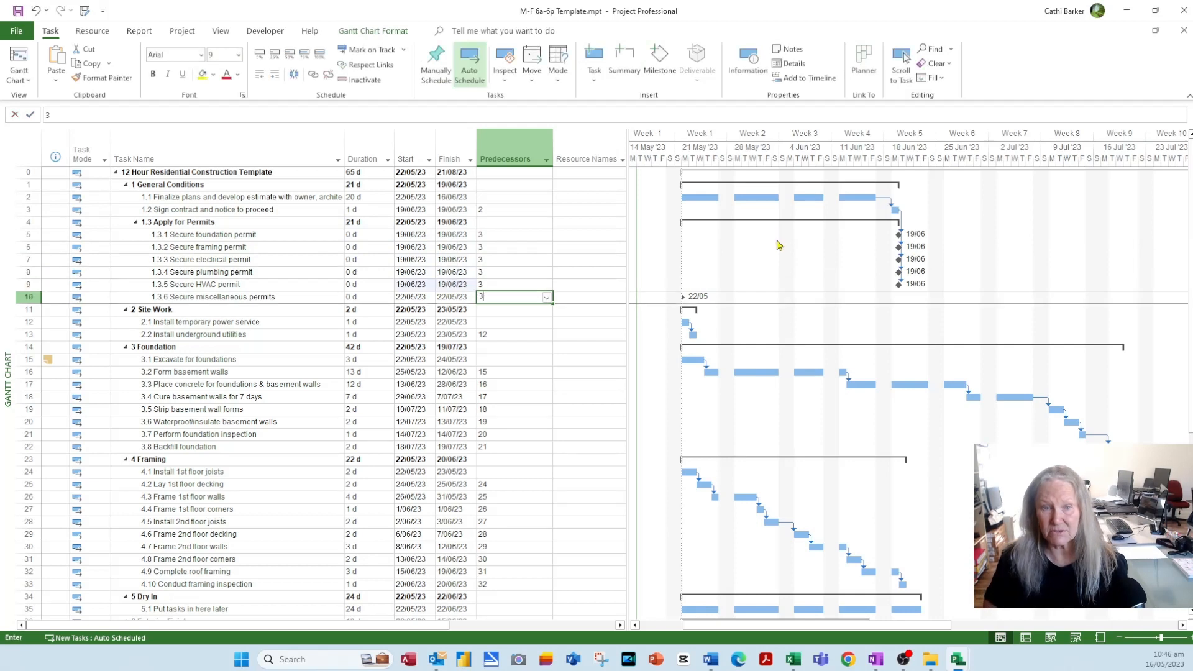
{"action": "key", "text": "Return"}
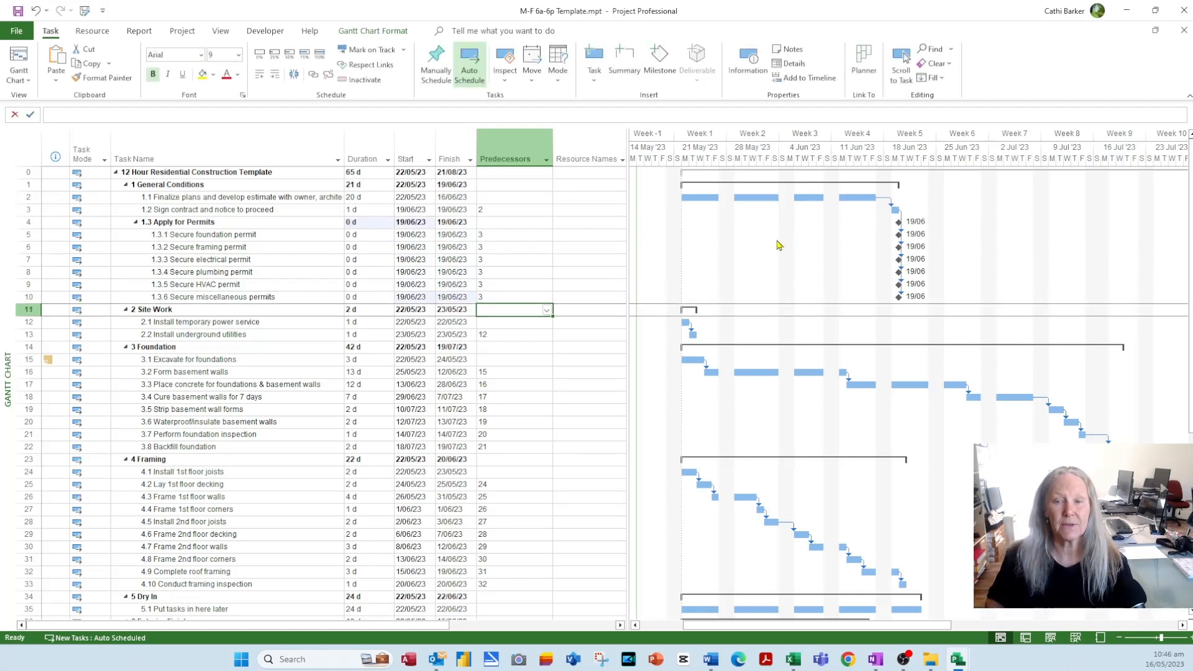
- Set task 10 as predecessor of temporary power service and 13 for Excavate for foundations
{"action": "key", "text": "Return"}
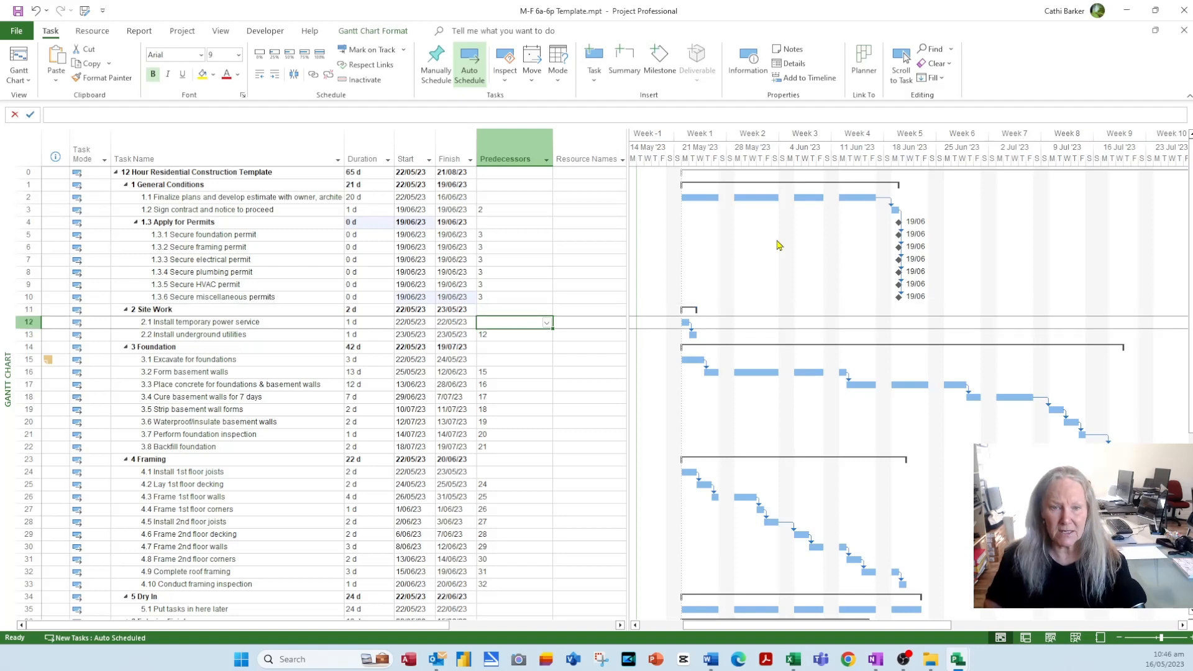
{"action": "type", "text": "10"}
{"action": "key", "text": "Return"}
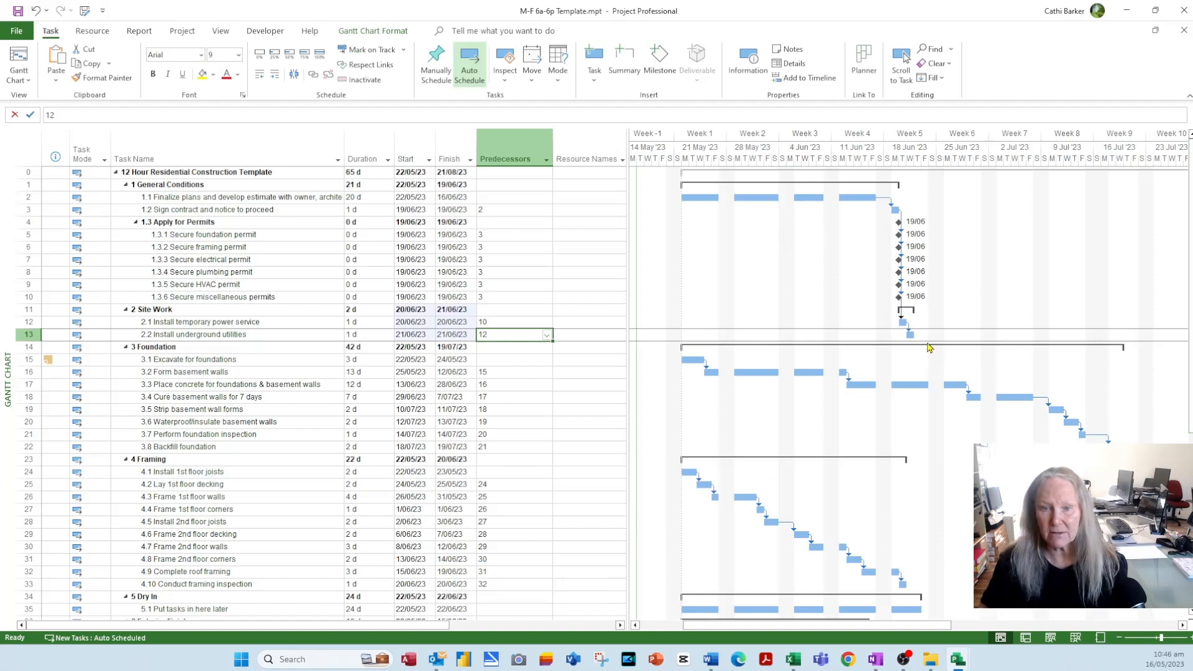
{"action": "key", "text": "Return"}
{"action": "key", "text": "Return"}
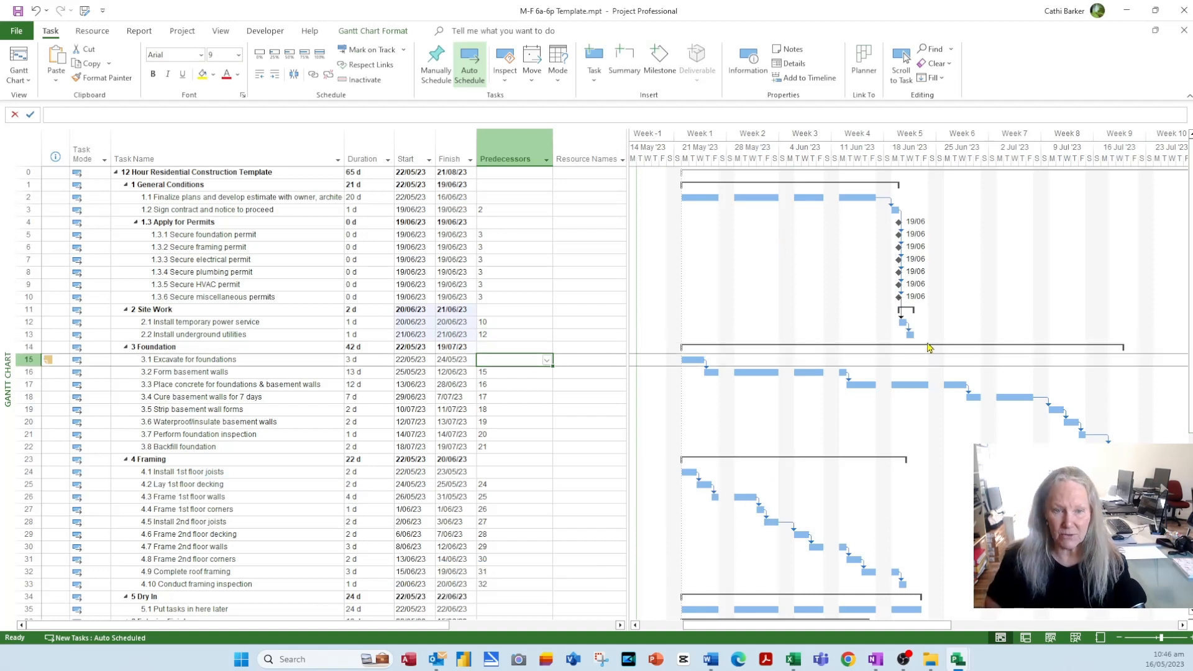
{"action": "type", "text": "13"}
{"action": "key", "text": "Return"}
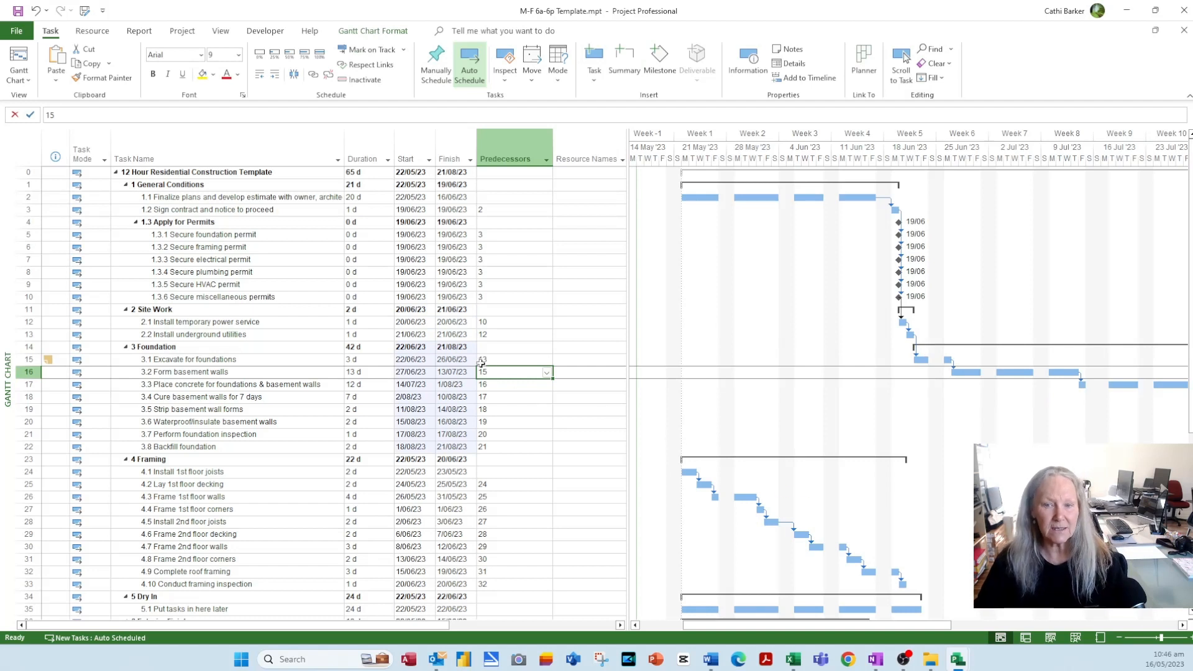
{"action": "left_click", "coordinate": [263, 361]}
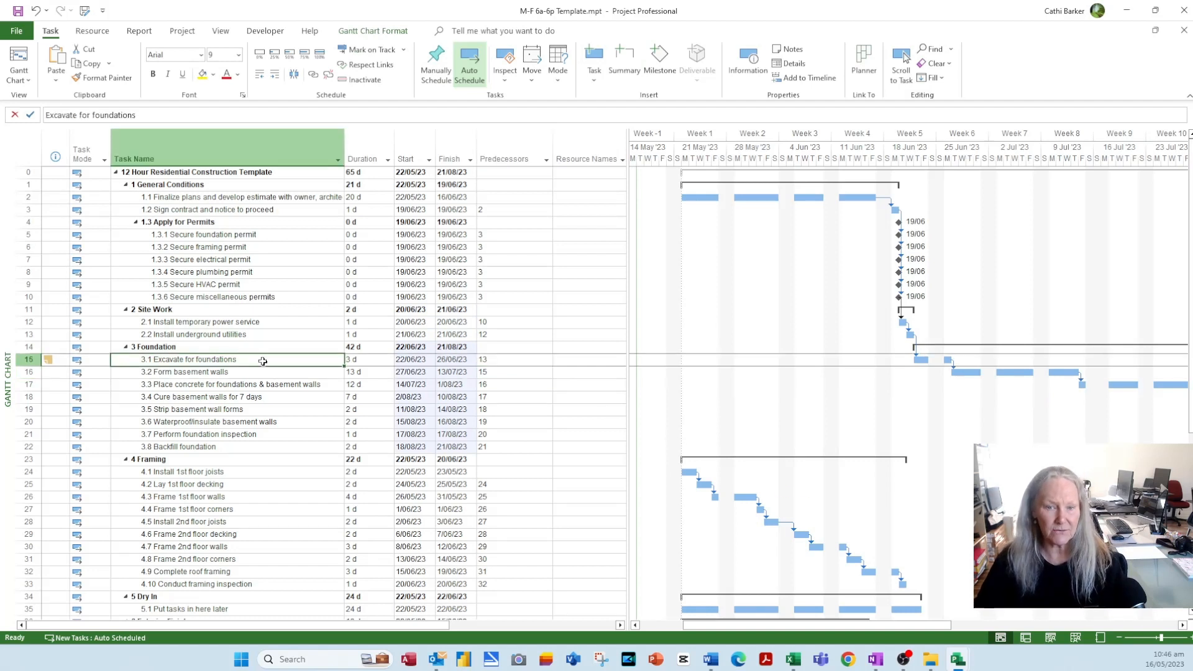
{"action": "left_click", "coordinate": [243, 334]}
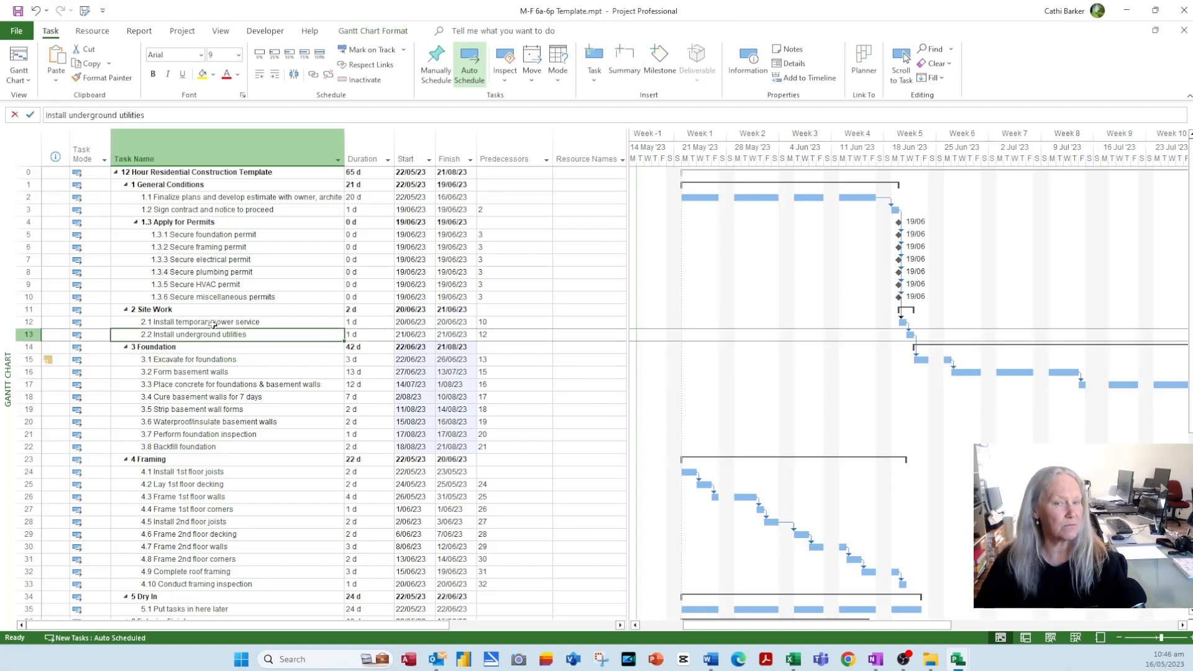
- Link Install 1st floor joists to task 22 and the Dry In task to 33
{"action": "scroll", "coordinate": [500, 450], "scroll_direction": "down", "scroll_amount": 2}
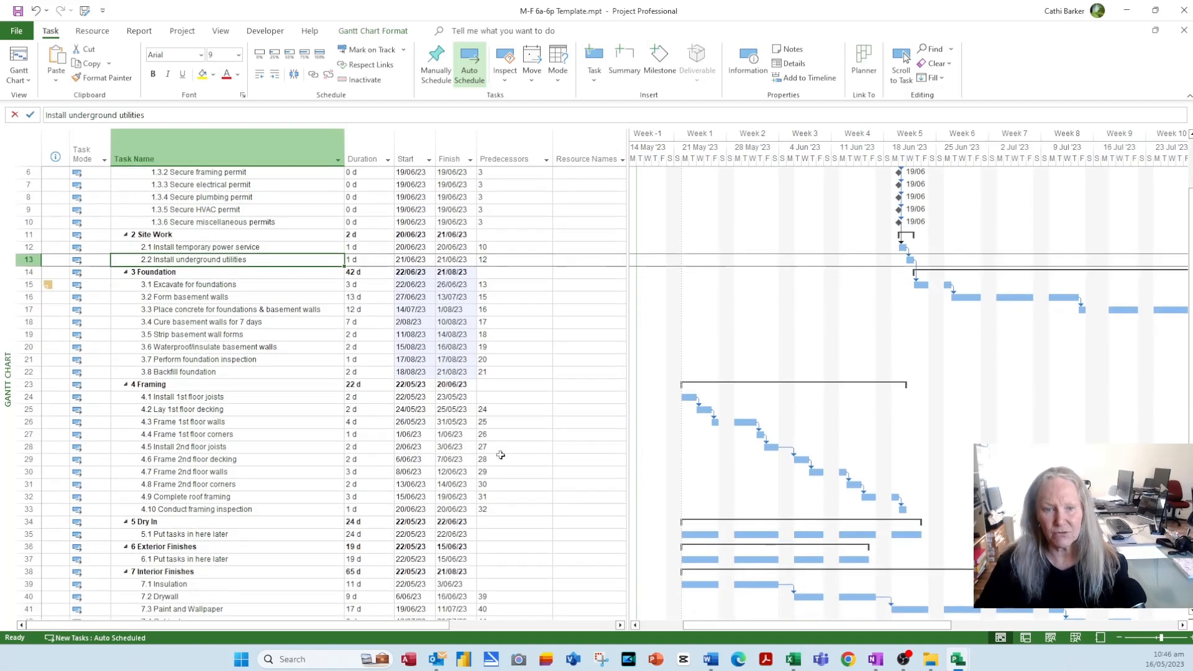
{"action": "left_click", "coordinate": [506, 397]}
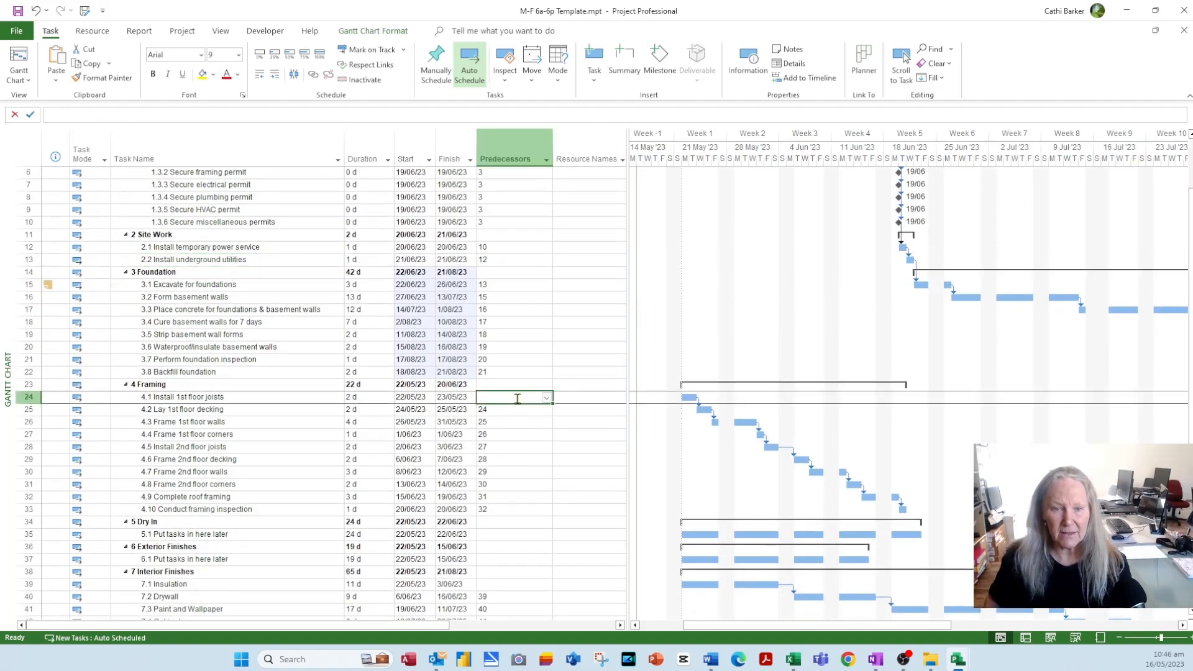
{"action": "type", "text": "22"}
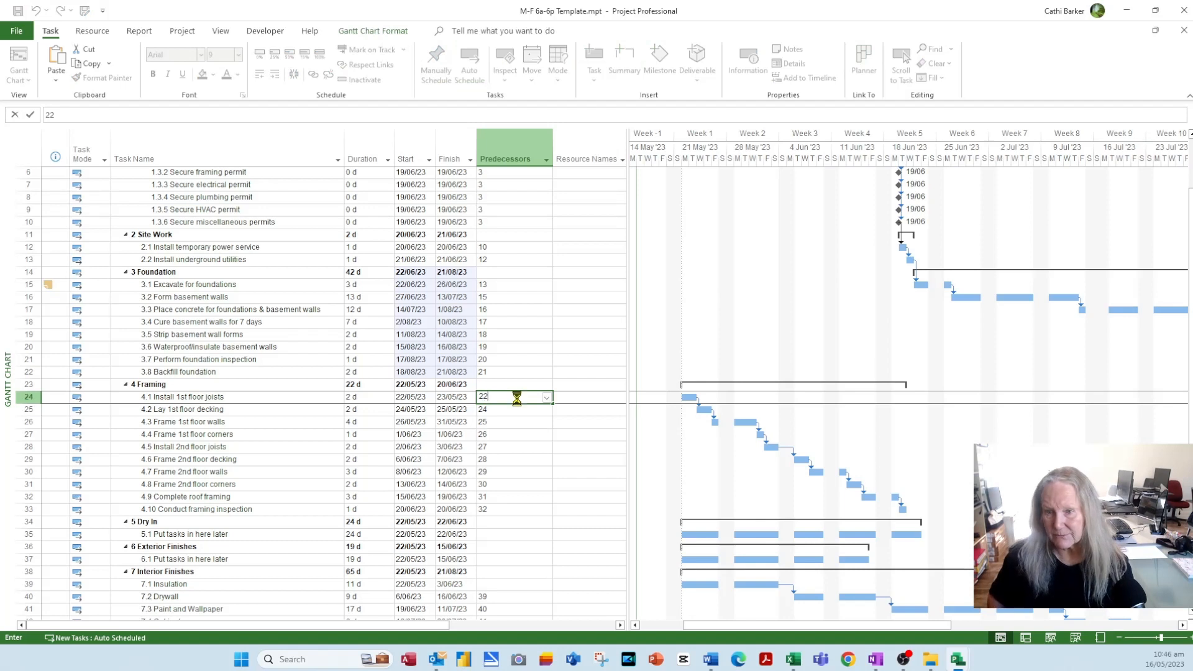
{"action": "key", "text": "Return"}
{"action": "key", "text": "Down"}
{"action": "key", "text": "Down"}
{"action": "key", "text": "Down"}
{"action": "key", "text": "Down"}
{"action": "key", "text": "Down"}
{"action": "key", "text": "Down"}
{"action": "key", "text": "Down"}
{"action": "key", "text": "Down"}
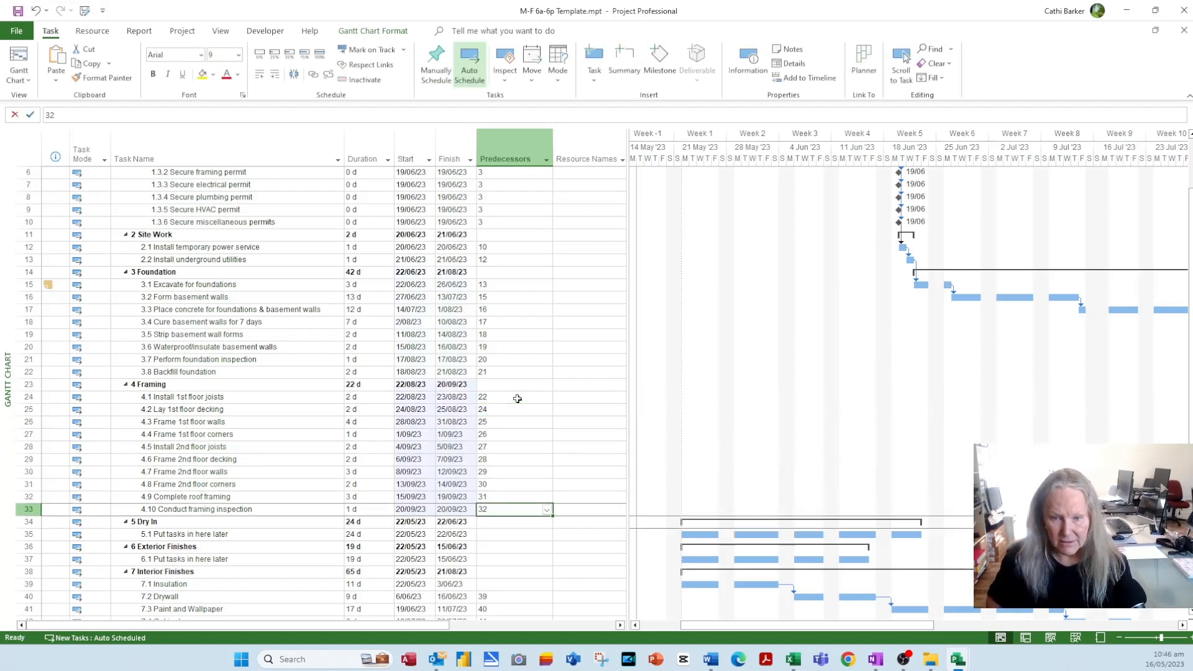
{"action": "key", "text": "Down"}
{"action": "key", "text": "Down"}
{"action": "type", "text": "33"}
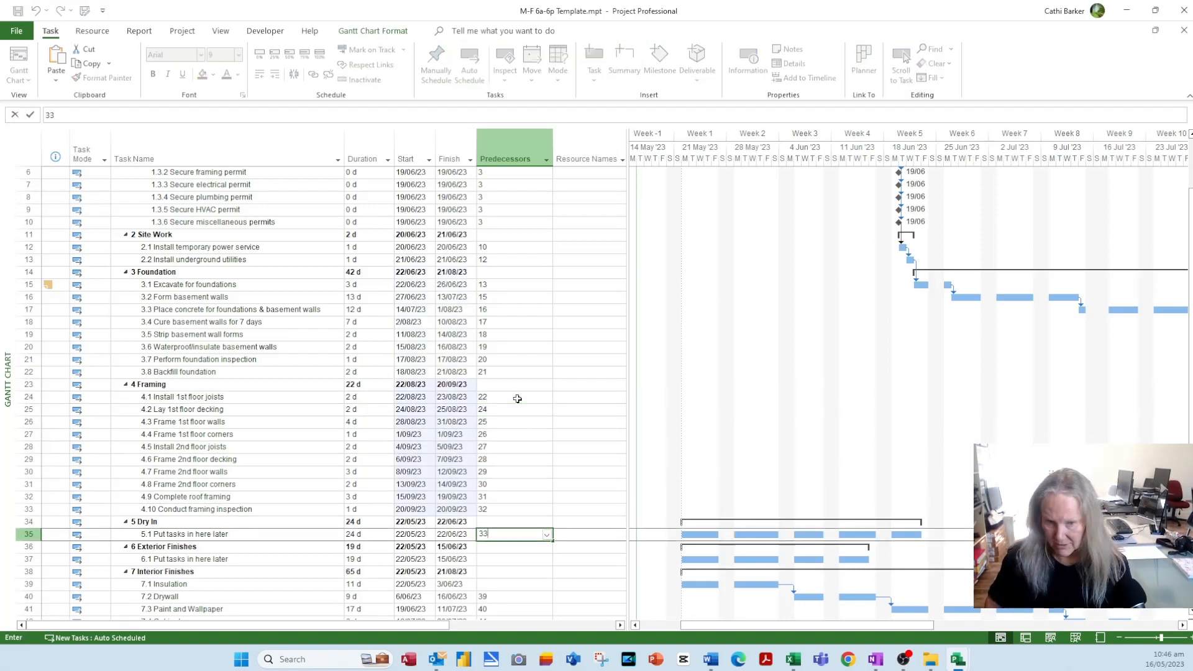
{"action": "key", "text": "Return"}
- Make the Exterior Finishes task follow 35 and Insulation follow 37
{"action": "key", "text": "Down"}
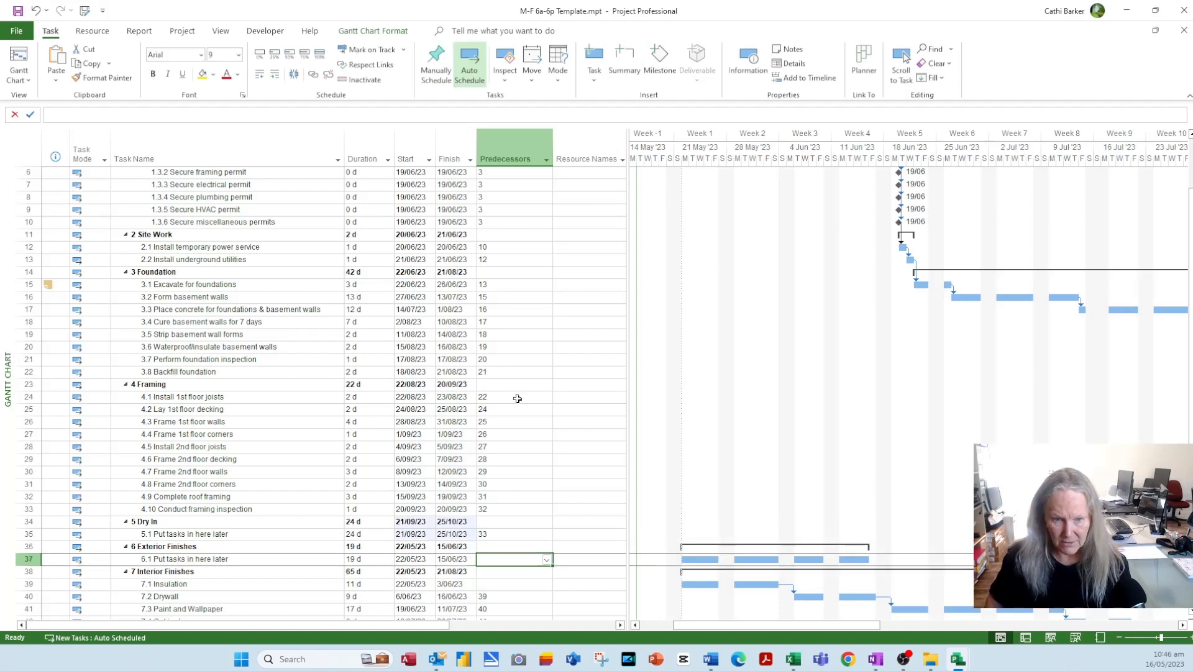
{"action": "type", "text": "35"}
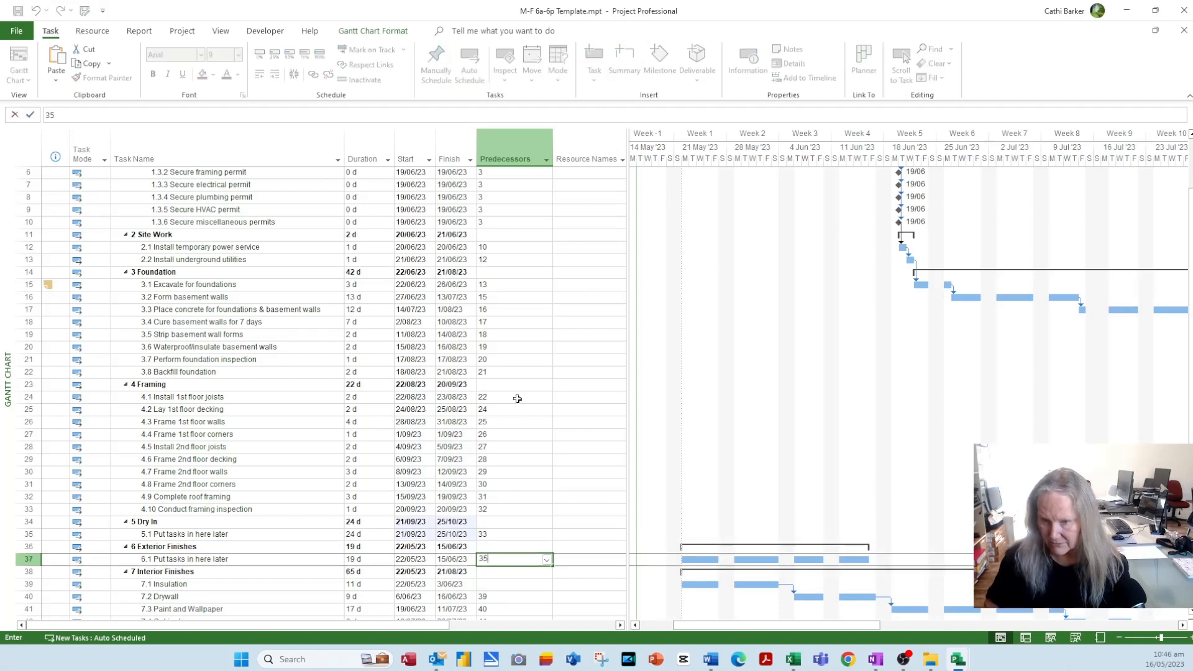
{"action": "key", "text": "Return"}
{"action": "key", "text": "Down"}
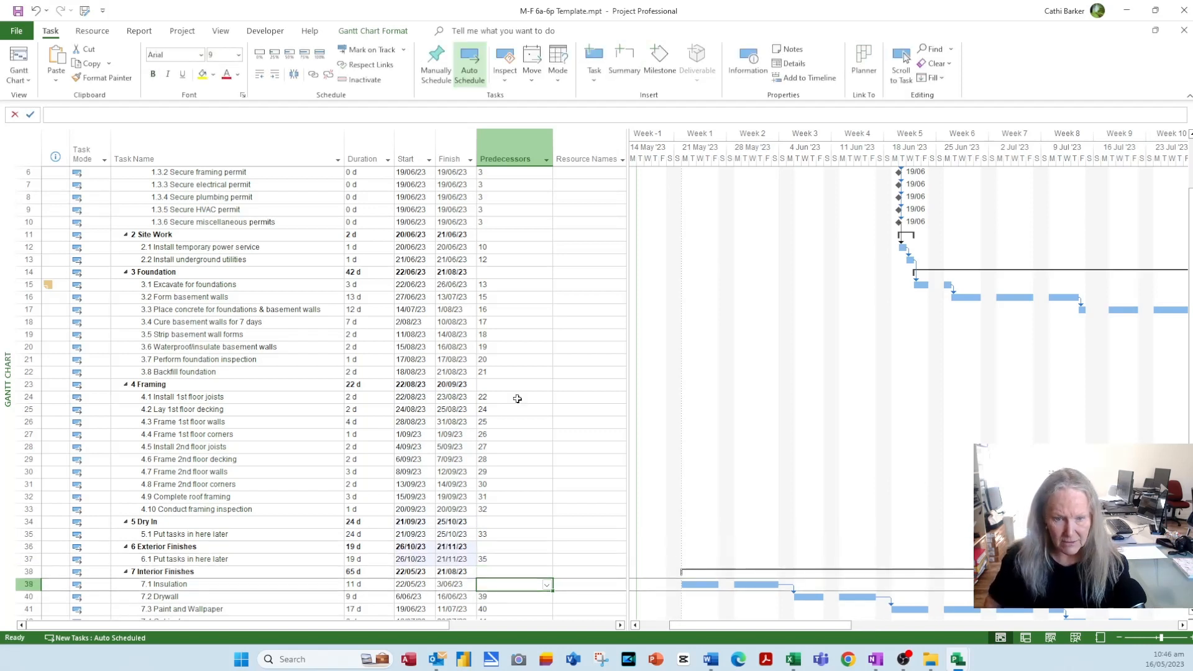
{"action": "type", "text": "37"}
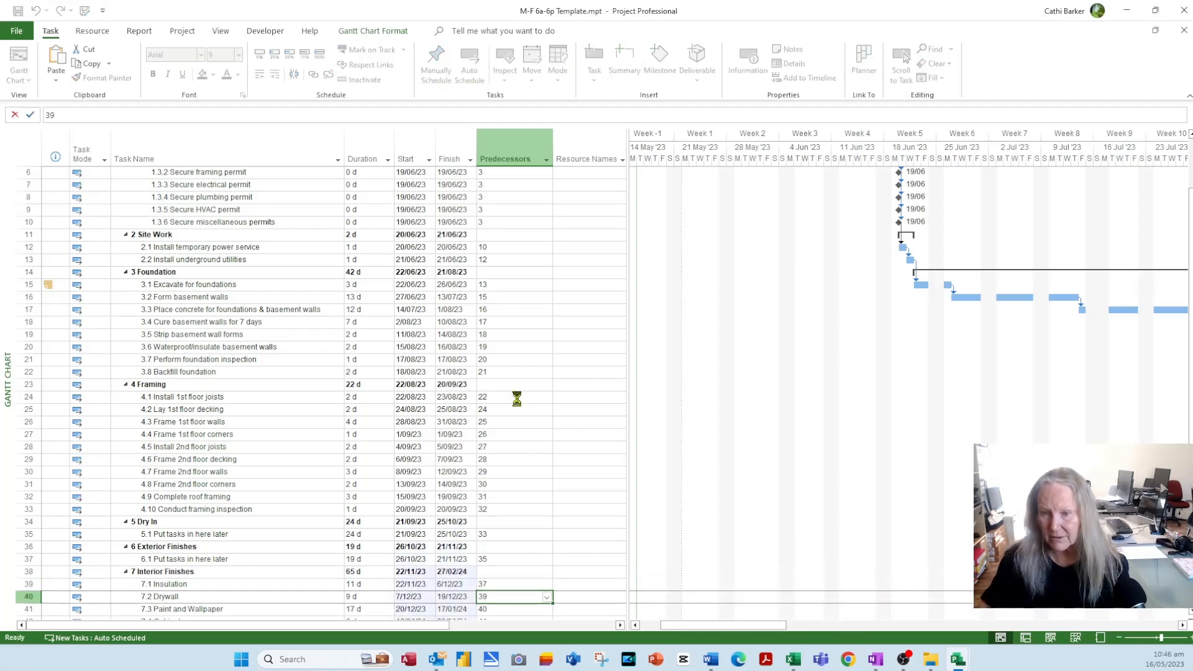
{"action": "key", "text": "Return"}
{"action": "scroll", "coordinate": [498, 498], "scroll_direction": "down", "scroll_amount": 8}
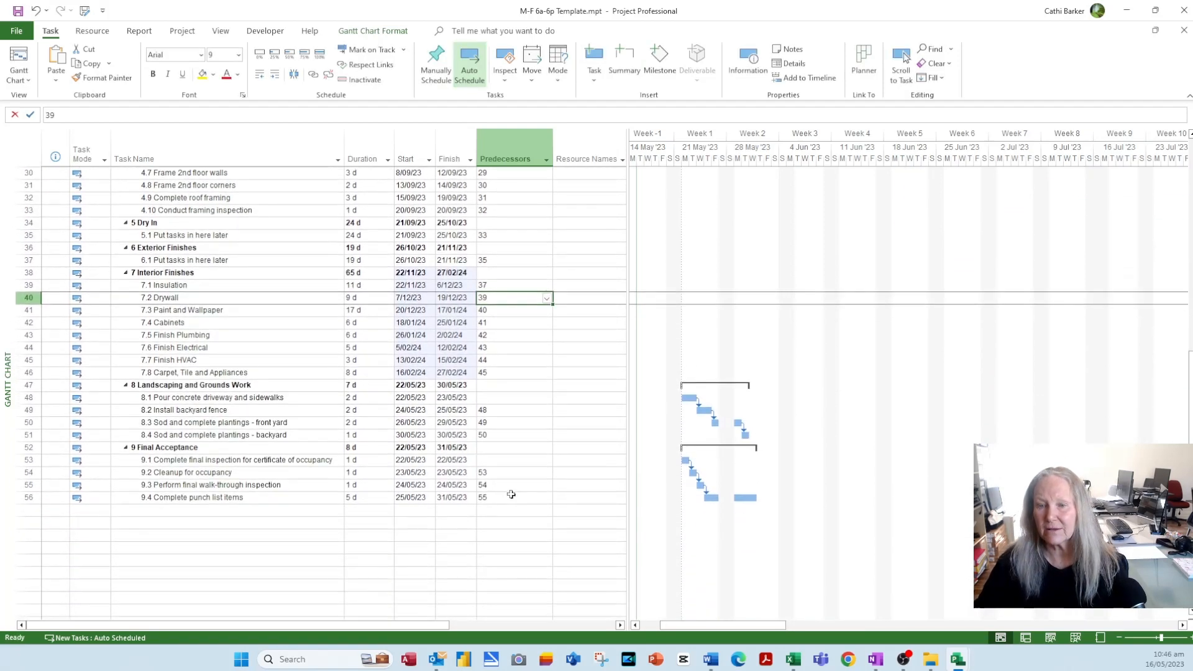
{"action": "left_click", "coordinate": [508, 397]}
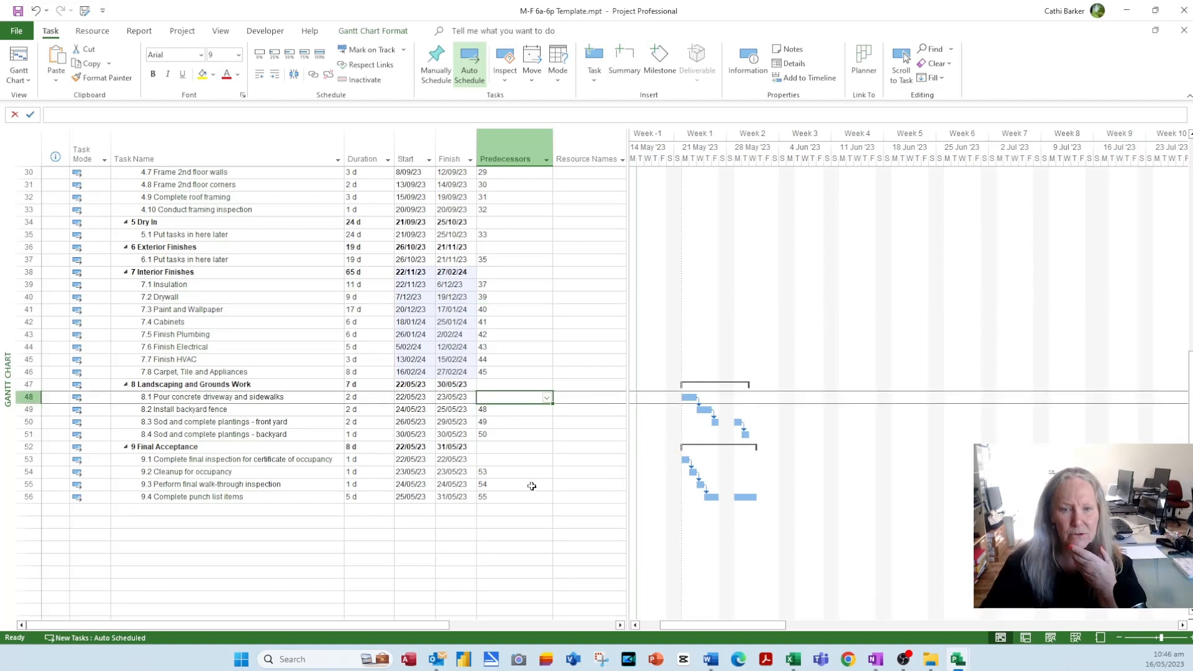
- Enter 15 as the predecessor of Pour concrete driveway and sidewalks
{"action": "scroll", "coordinate": [532, 487], "scroll_direction": "up", "scroll_amount": 10}
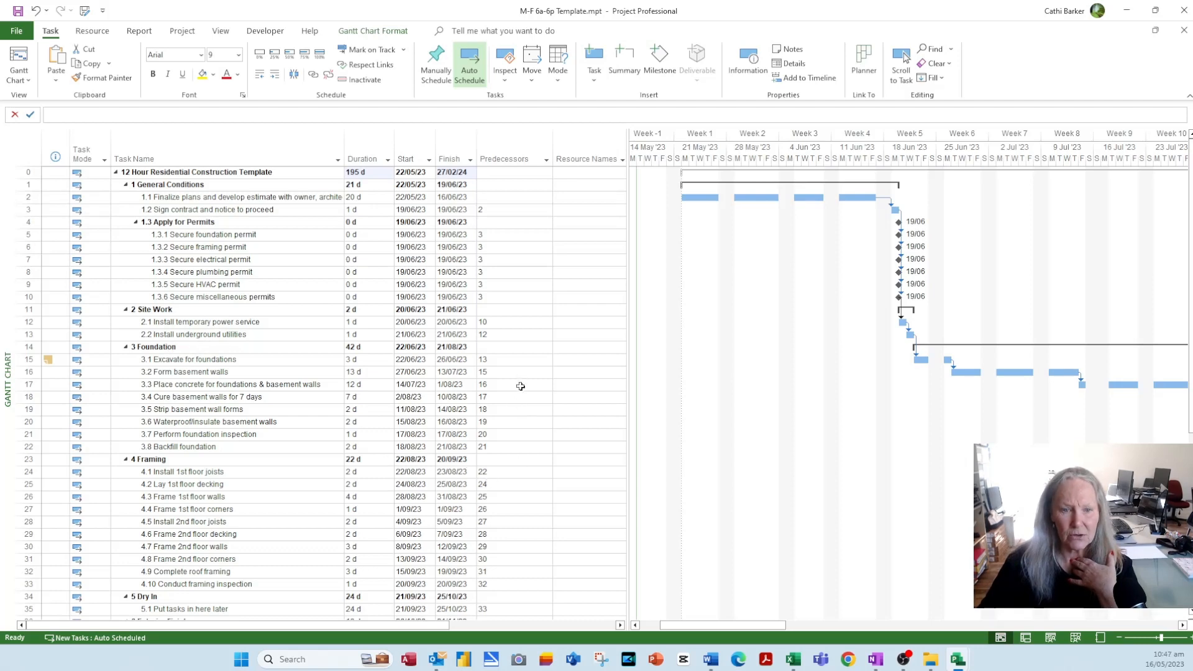
{"action": "scroll", "coordinate": [502, 473], "scroll_direction": "down", "scroll_amount": 6}
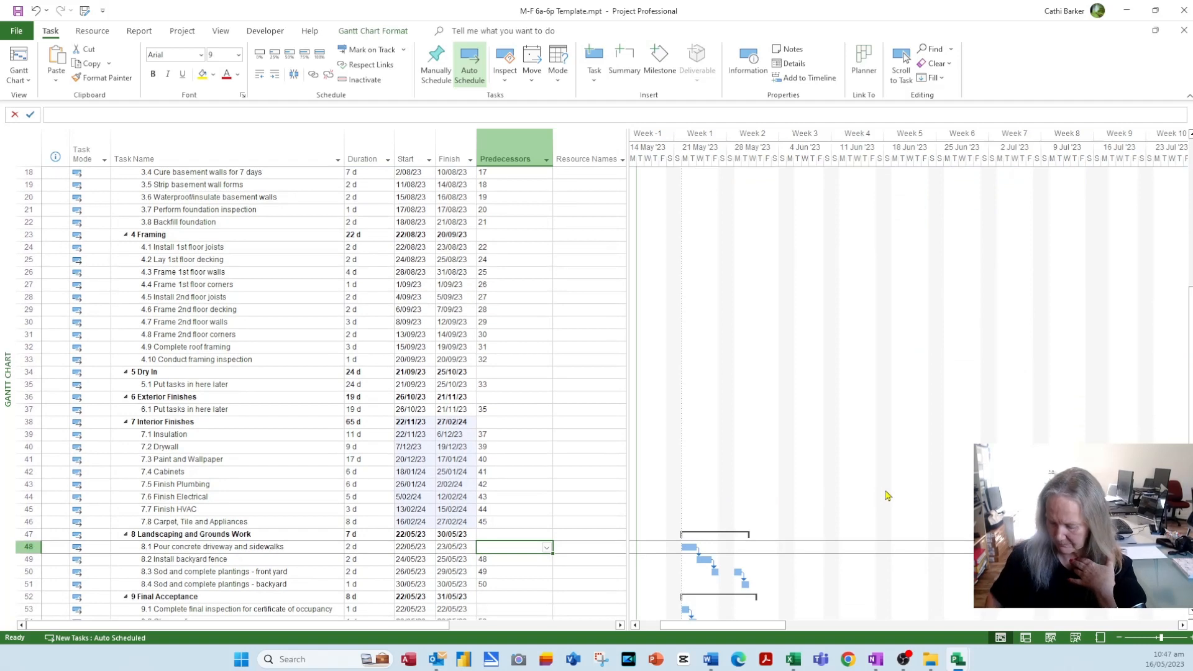
{"action": "type", "text": "15"}
{"action": "key", "text": "Return"}
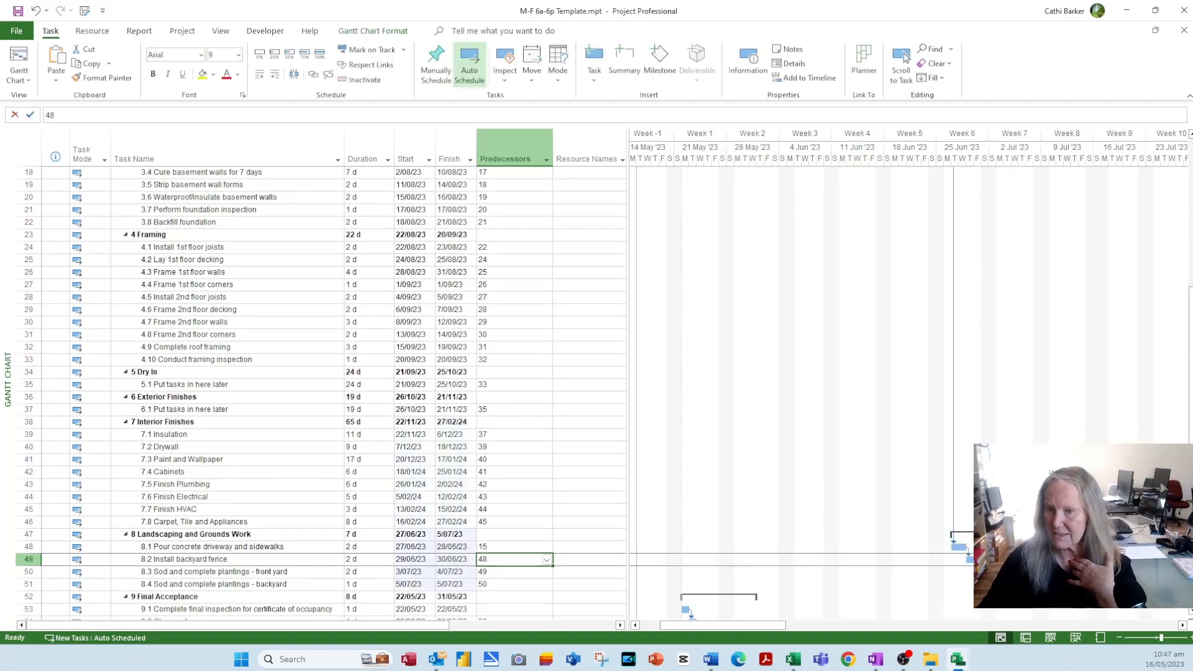
{"action": "scroll", "coordinate": [891, 372], "scroll_direction": "up", "scroll_amount": 6}
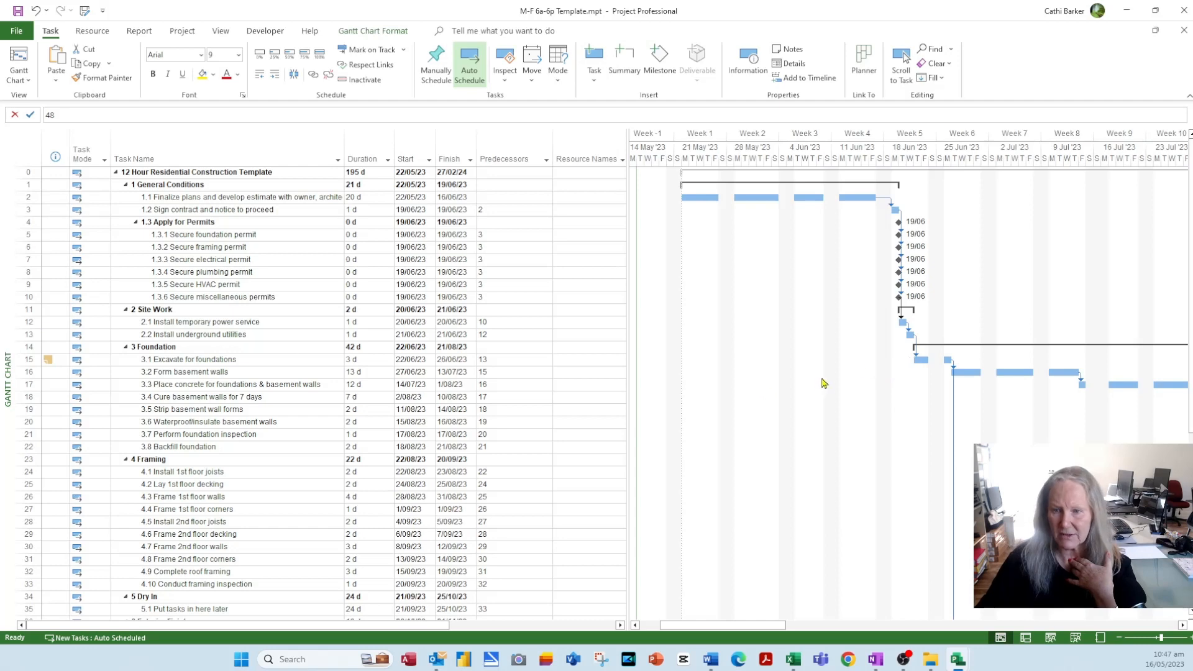
{"action": "scroll", "coordinate": [981, 409], "scroll_direction": "down", "scroll_amount": 2}
{"action": "scroll", "coordinate": [993, 410], "scroll_direction": "down", "scroll_amount": 2}
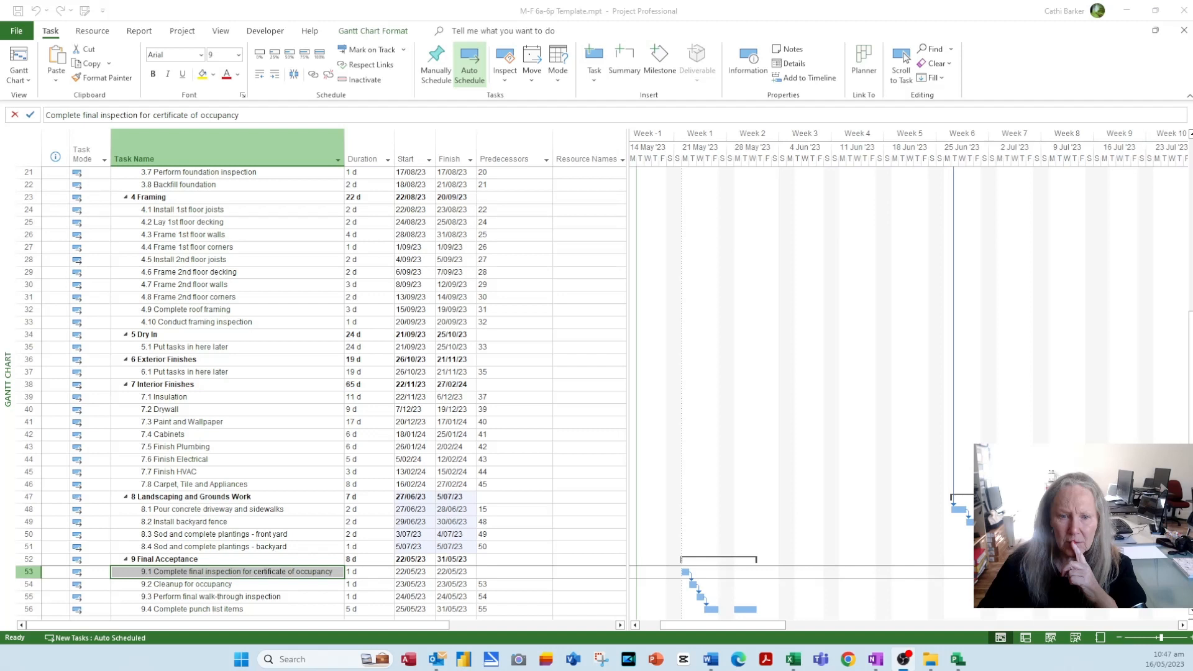
- Set the final inspection for certificate of occupancy's predecessors to 46,51
{"action": "left_click", "coordinate": [506, 572]}
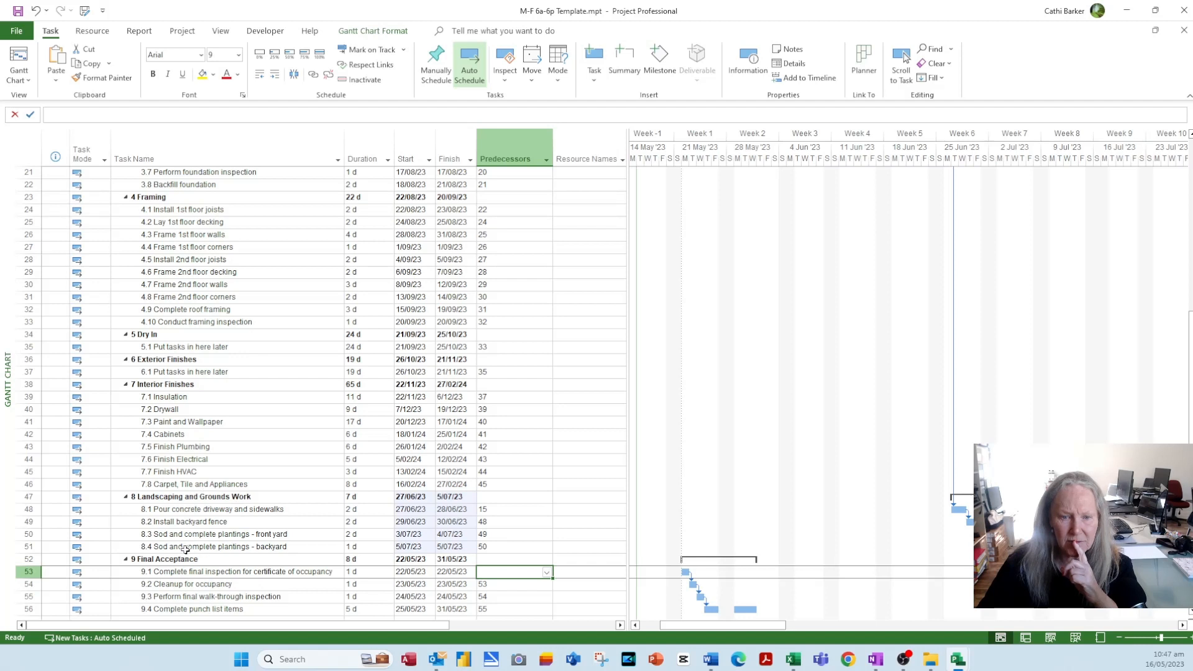
{"action": "type", "text": "46"}
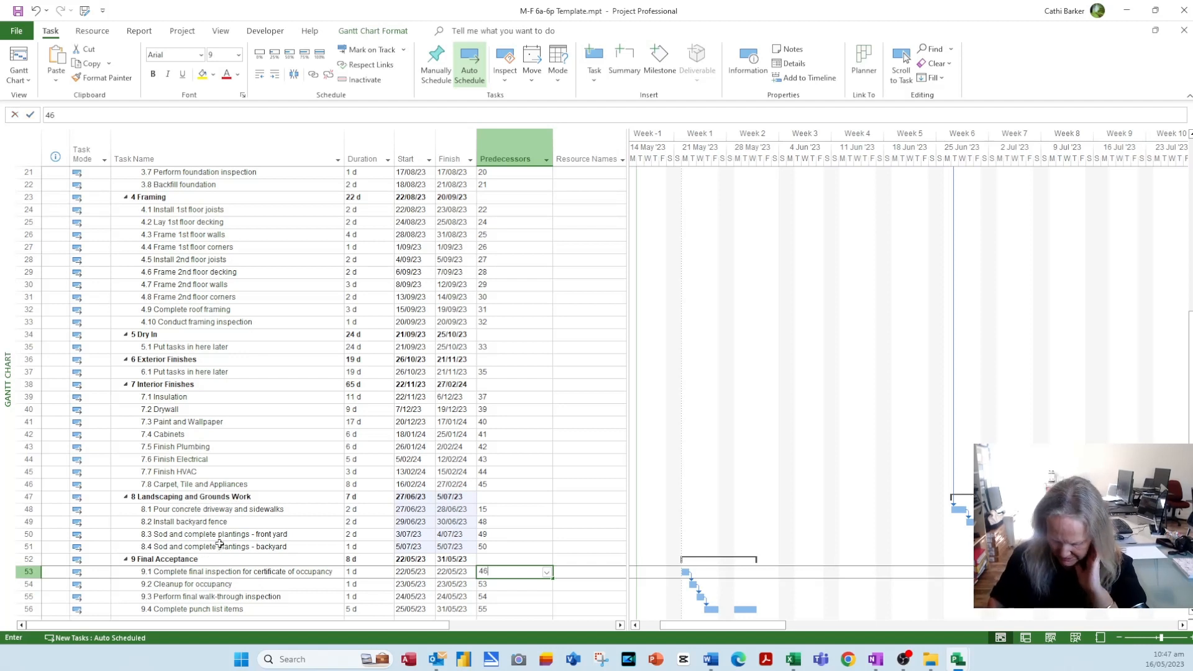
{"action": "type", "text": ",51"}
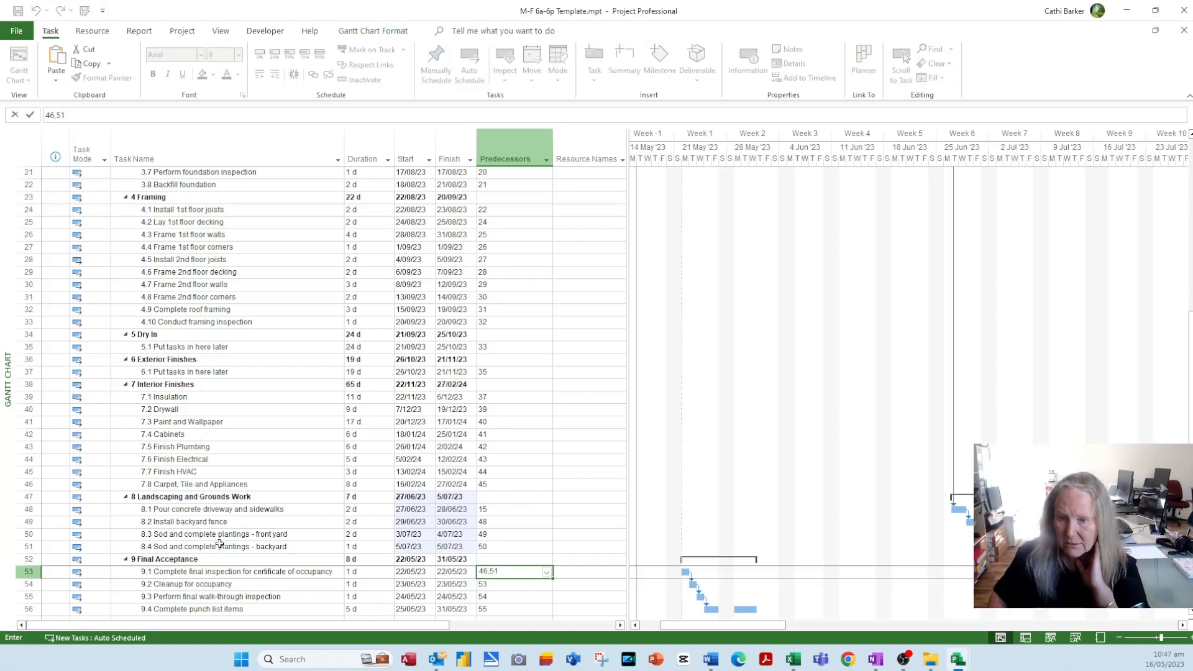
{"action": "key", "text": "Return"}
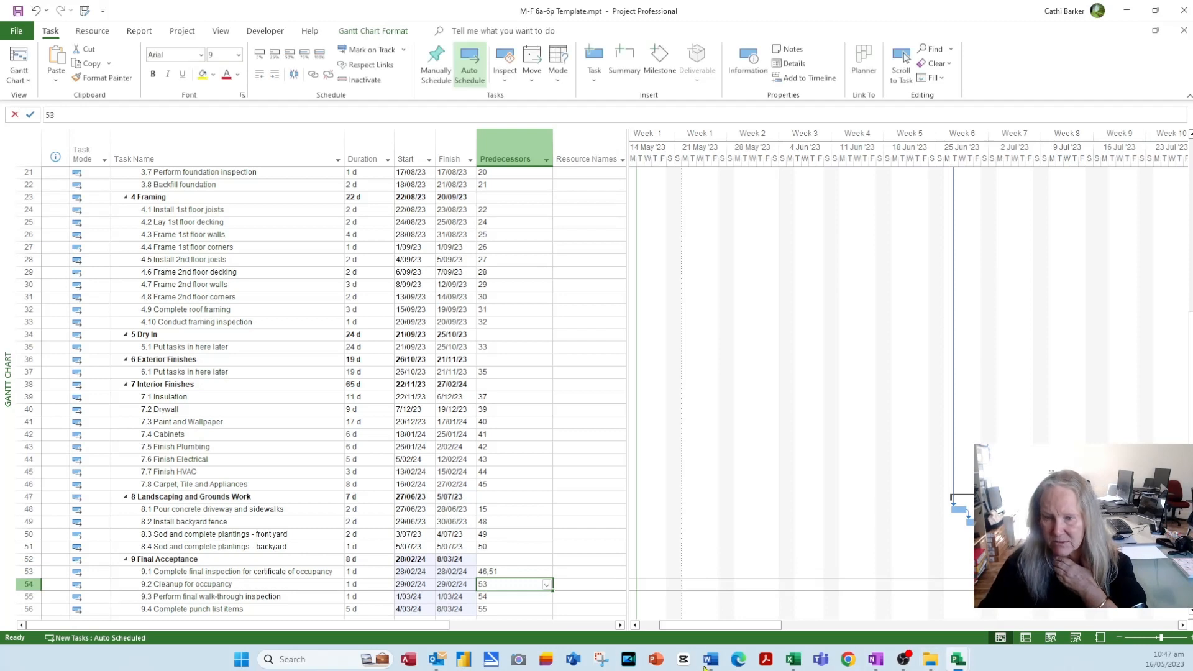
{"action": "left_click_drag", "start_coordinate": [746, 631], "coordinate": [1152, 625]}
{"action": "scroll", "coordinate": [908, 392], "scroll_direction": "down", "scroll_amount": 2}
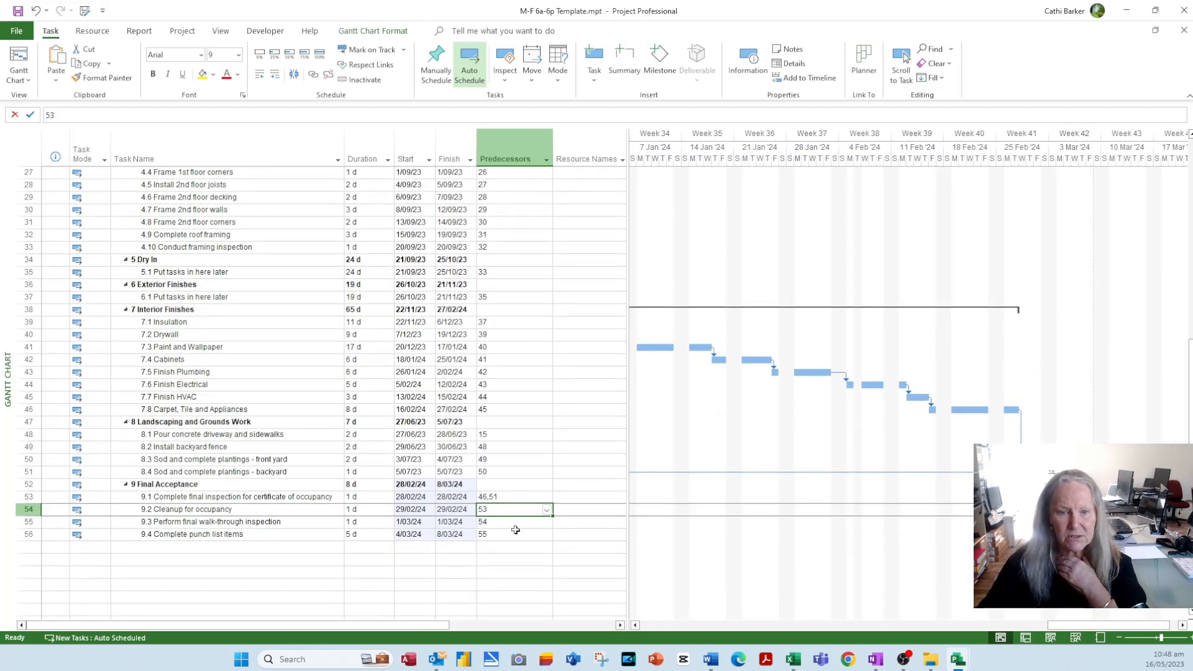
{"action": "scroll", "coordinate": [502, 551], "scroll_direction": "up", "scroll_amount": 4}
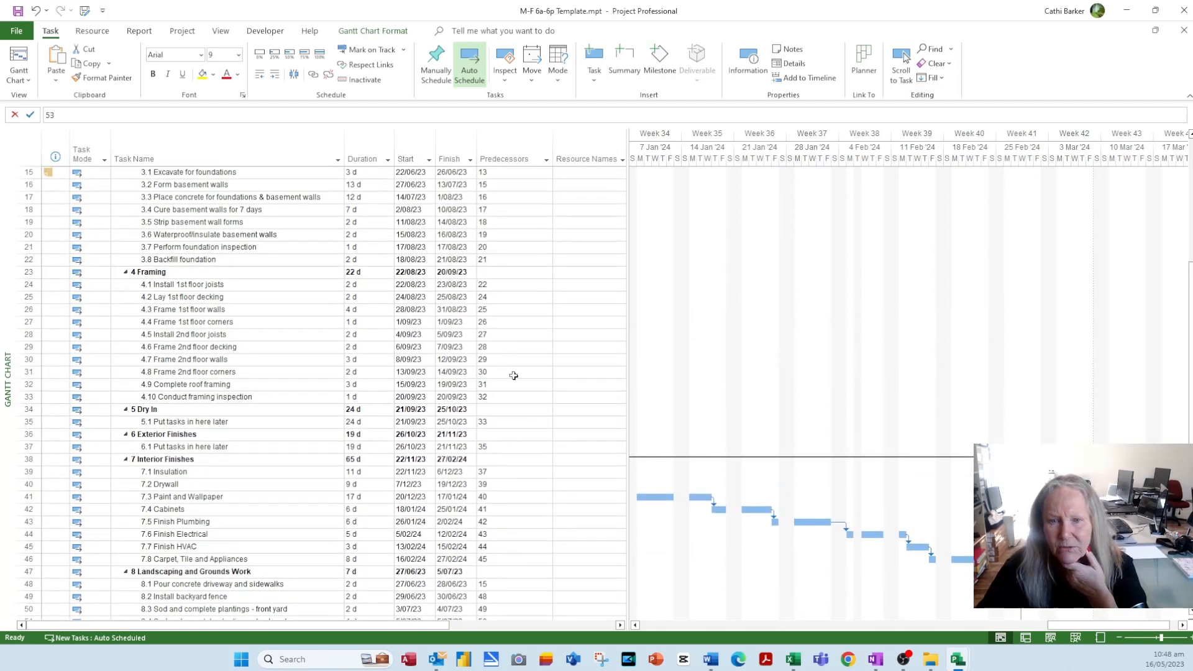
- Change Perform foundation inspection's predecessors to 20,15 and select that task
{"action": "left_click", "coordinate": [511, 248]}
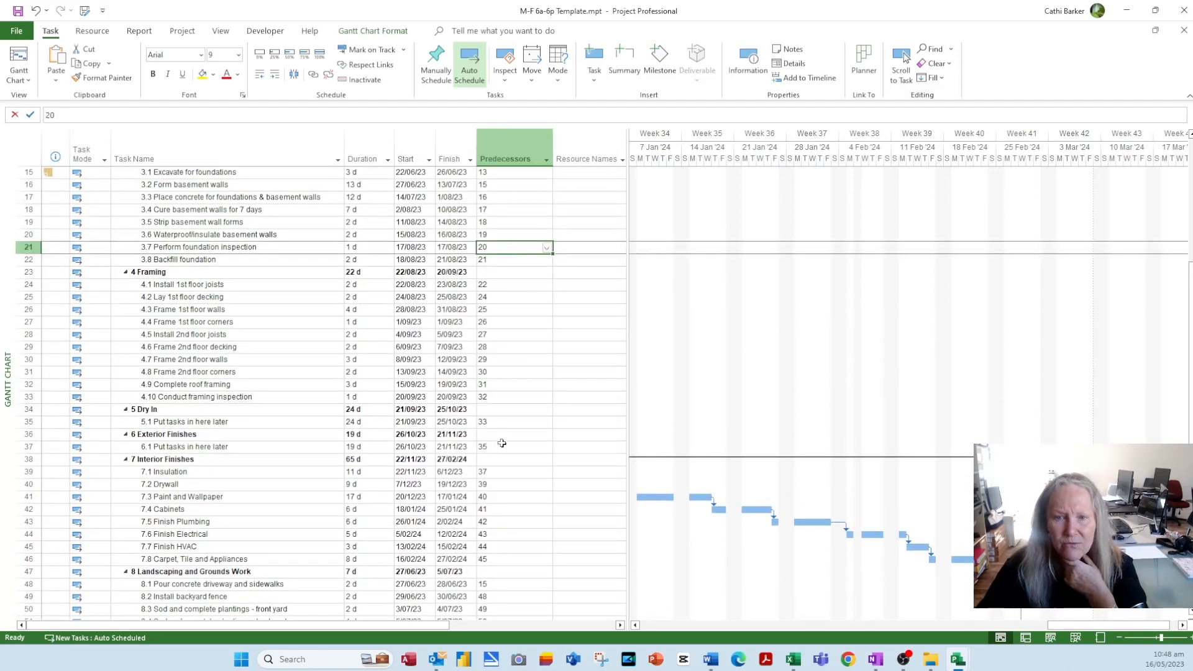
{"action": "scroll", "coordinate": [502, 443], "scroll_direction": "up", "scroll_amount": 5}
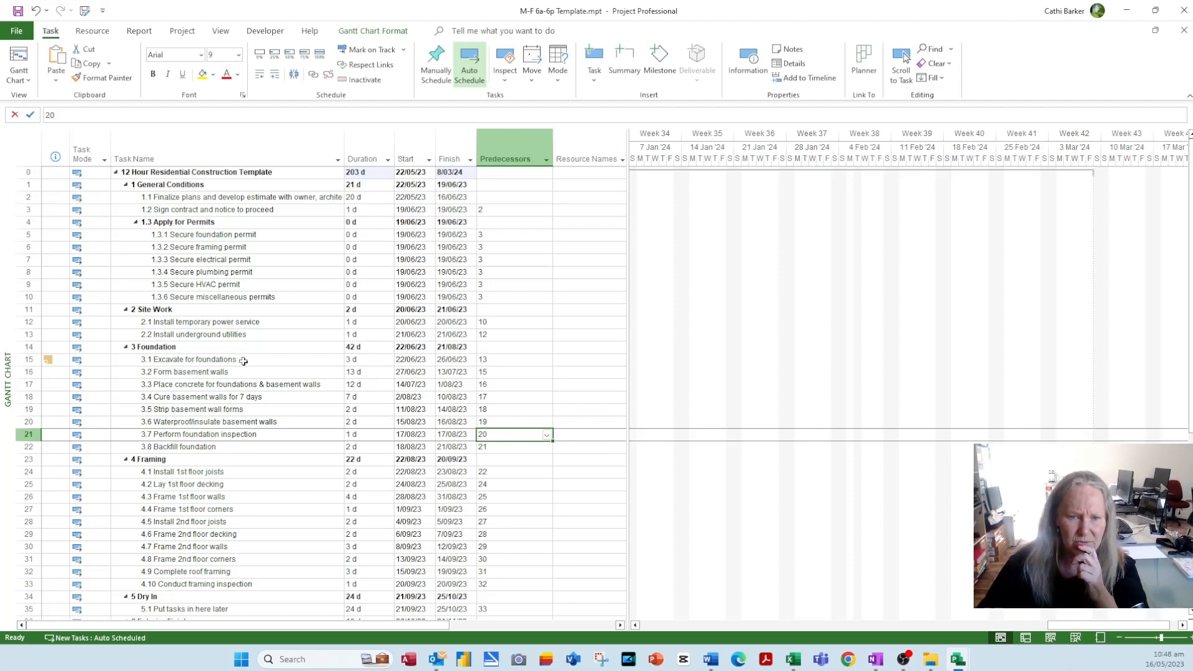
{"action": "left_click", "coordinate": [513, 434]}
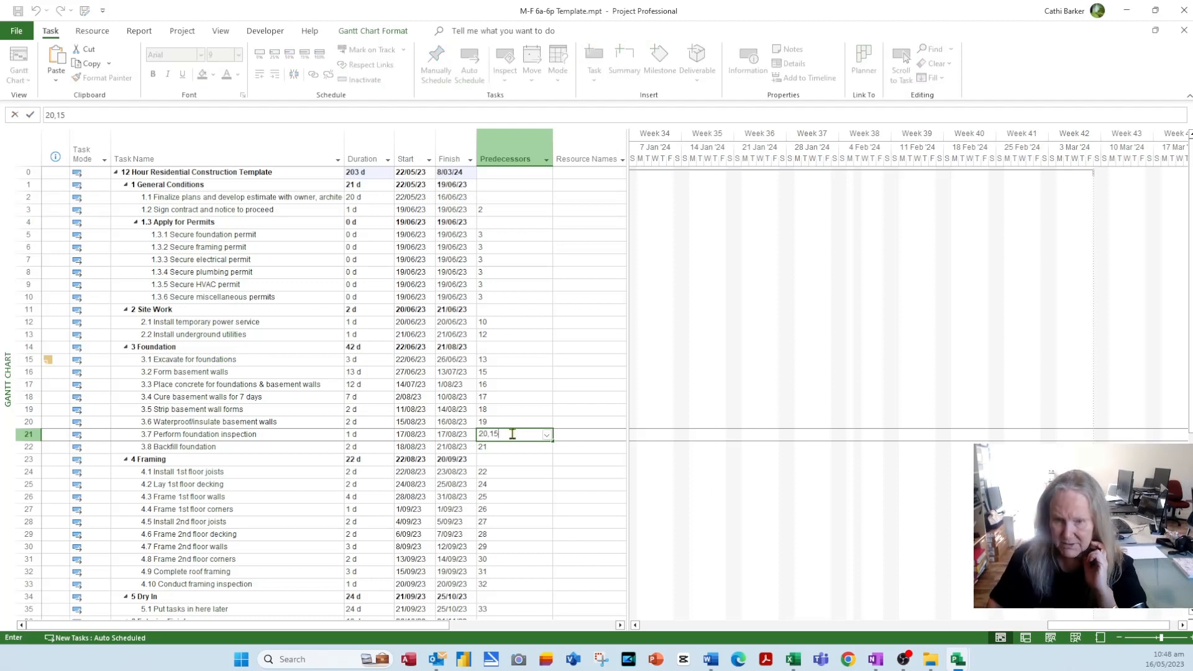
{"action": "key", "text": "Return"}
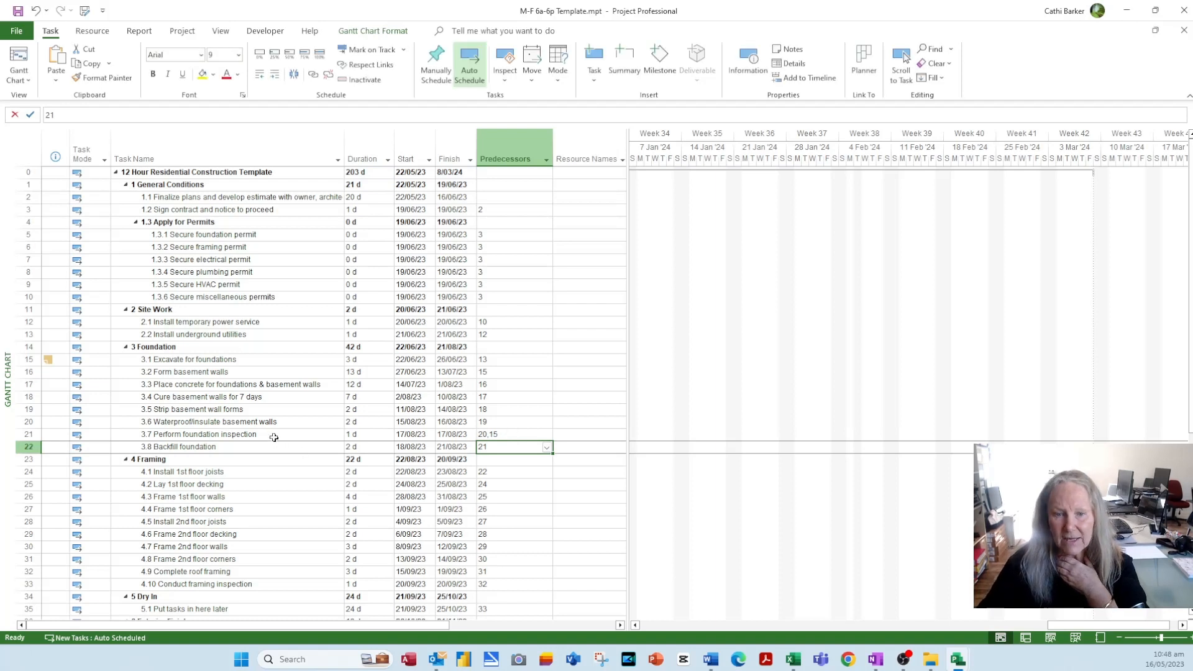
{"action": "left_click", "coordinate": [273, 435]}
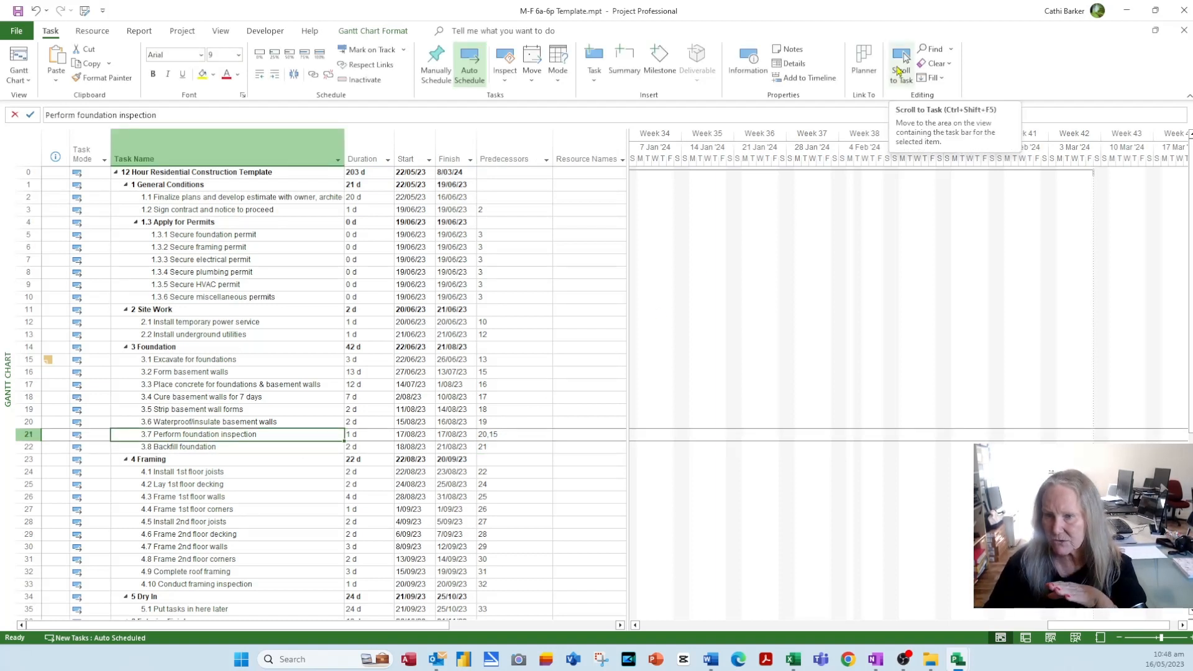
- Scroll to the foundation inspection's bar, then drag the chart back to the first weeks
{"action": "left_click", "coordinate": [900, 68]}
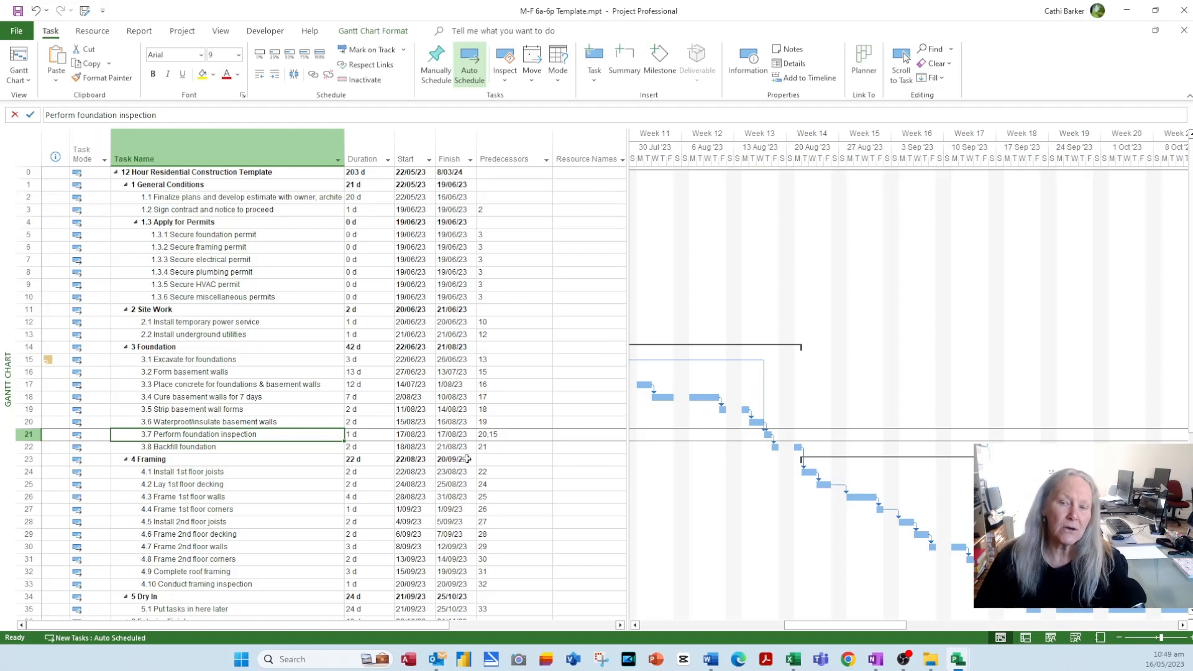
{"action": "left_click_drag", "start_coordinate": [805, 629], "coordinate": [695, 628]}
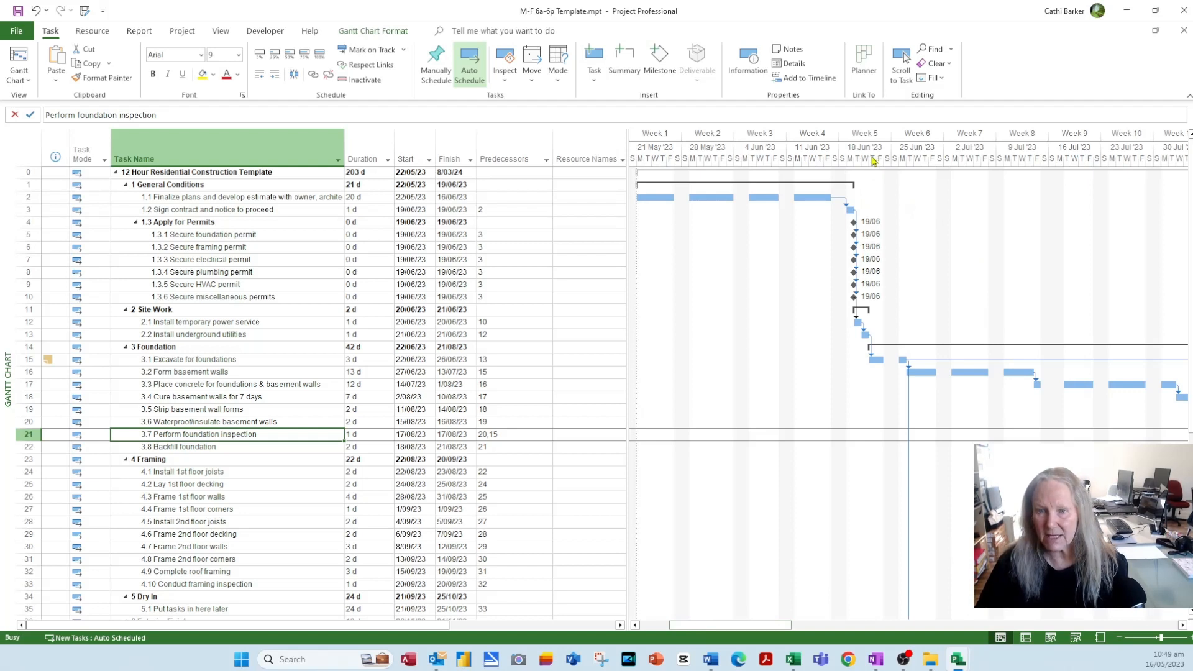
- Shrink the Gantt timescale size to 25%
{"action": "double_click", "coordinate": [874, 161]}
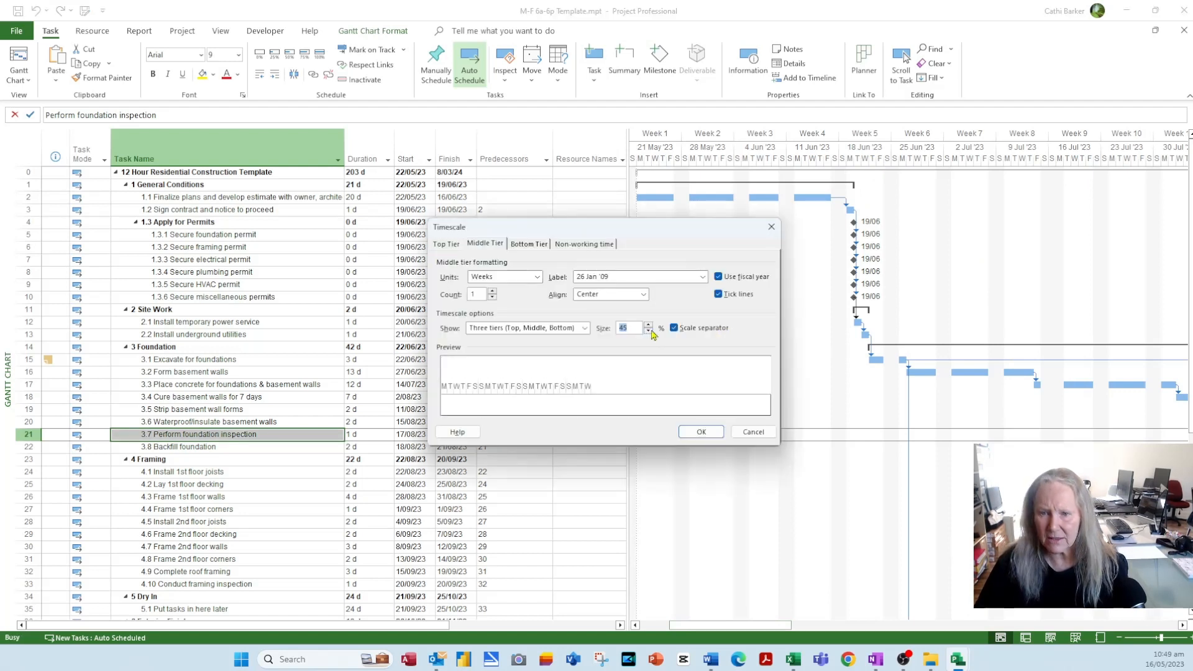
{"action": "left_click", "coordinate": [649, 331]}
{"action": "left_click", "coordinate": [649, 332]}
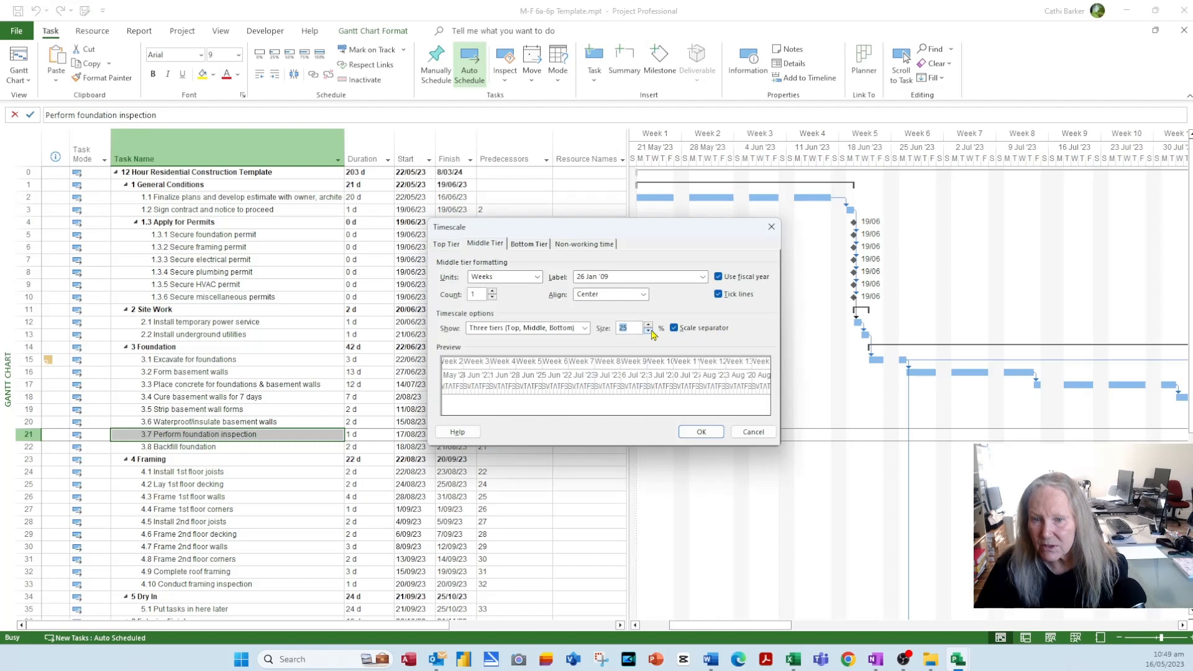
{"action": "left_click", "coordinate": [698, 432]}
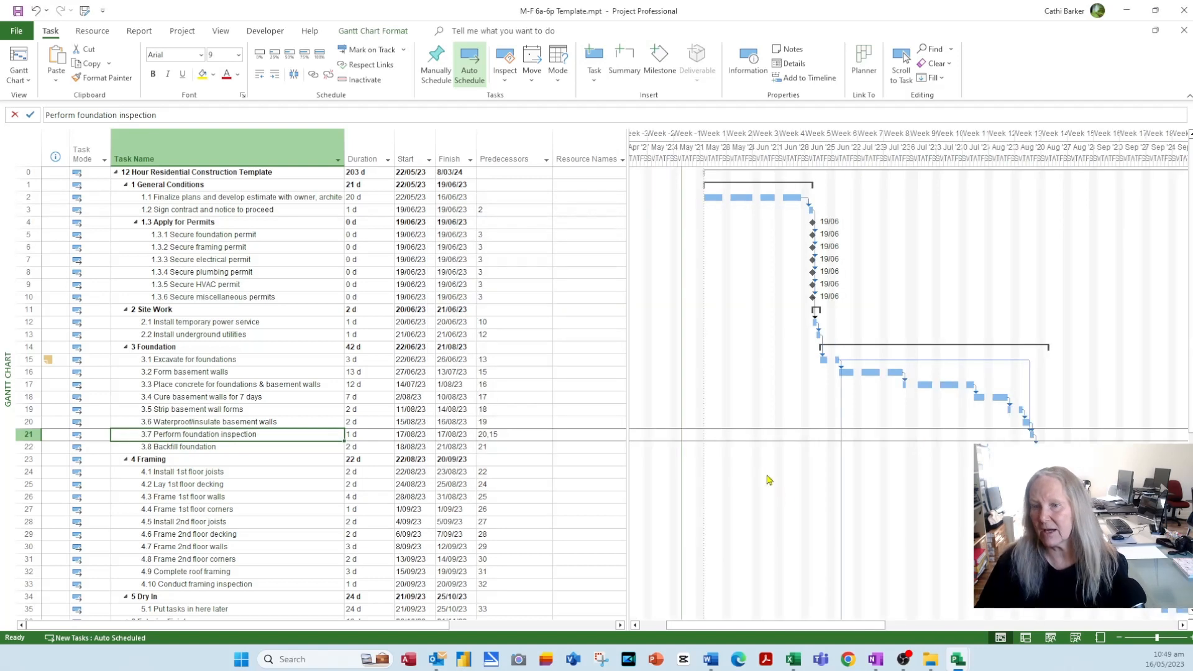
{"action": "left_click", "coordinate": [1182, 626]}
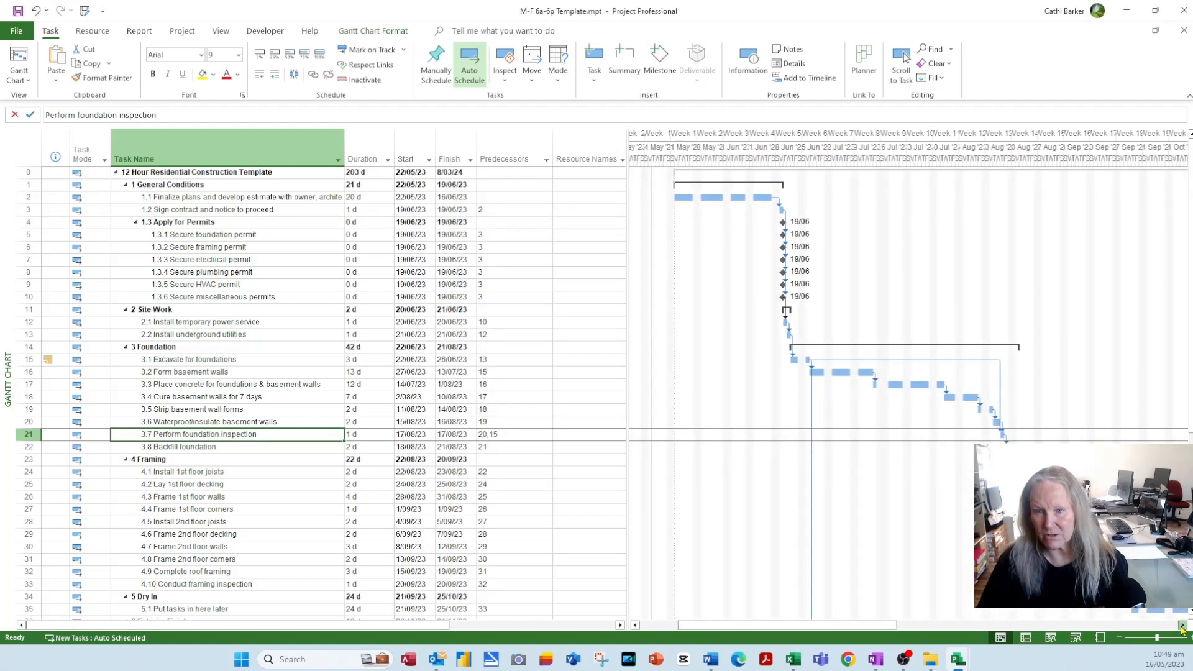
- Widen the chart pane by narrowing the table and return to the foundation inspection row
{"action": "left_click_drag", "start_coordinate": [628, 187], "coordinate": [553, 195]}
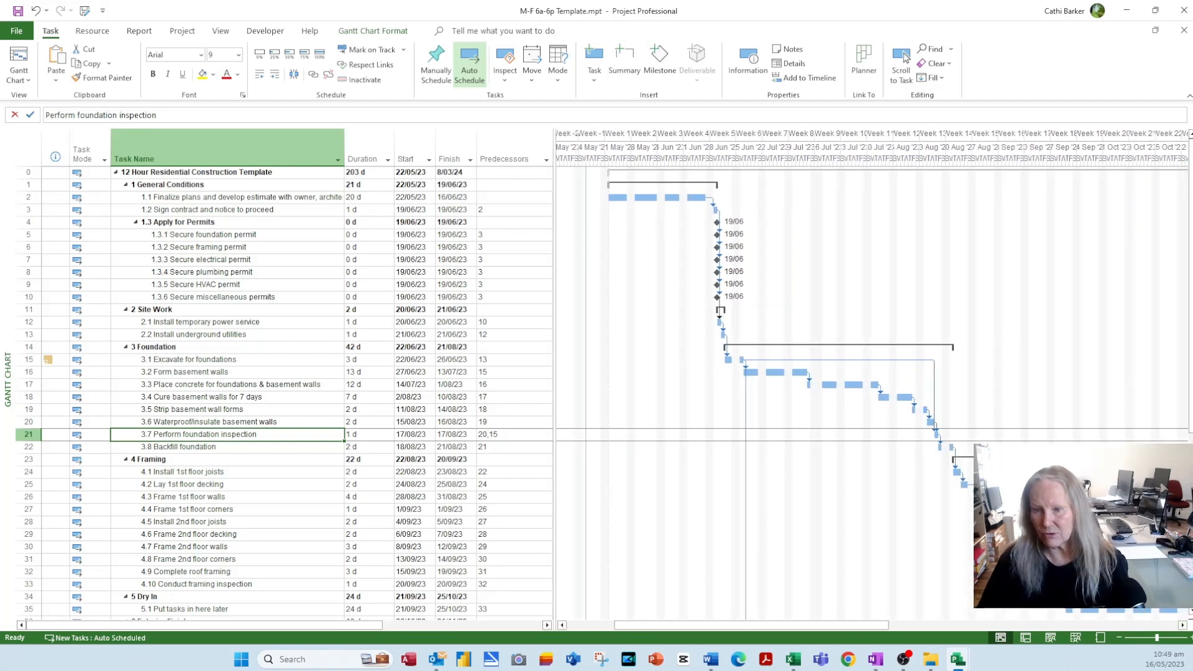
{"action": "scroll", "coordinate": [285, 393], "scroll_direction": "down", "scroll_amount": 11}
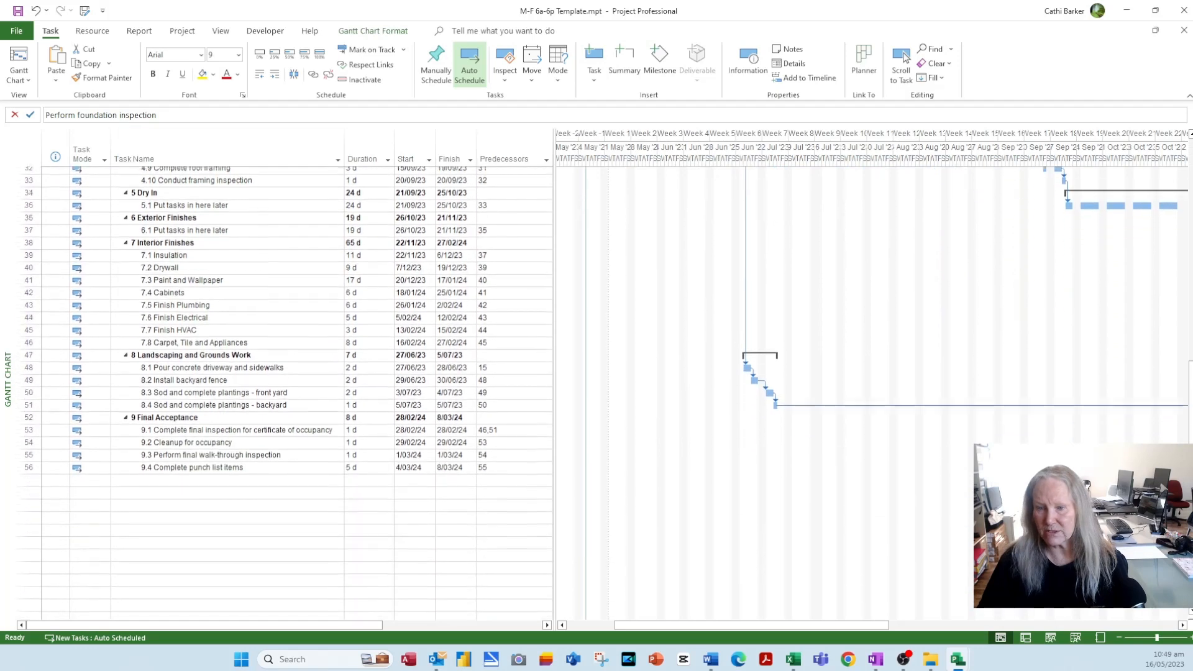
{"action": "left_click", "coordinate": [906, 58]}
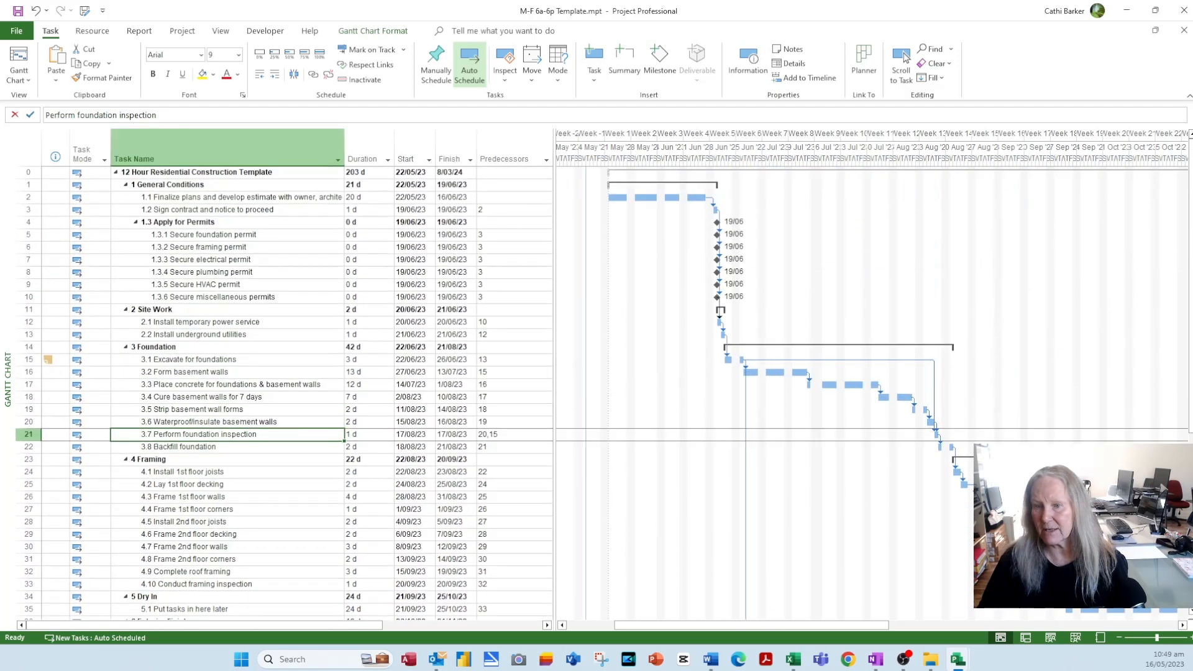
{"action": "left_click_drag", "start_coordinate": [883, 626], "coordinate": [1069, 631]}
{"action": "scroll", "coordinate": [933, 625], "scroll_direction": "down", "scroll_amount": 8}
{"action": "scroll", "coordinate": [984, 614], "scroll_direction": "up", "scroll_amount": 3}
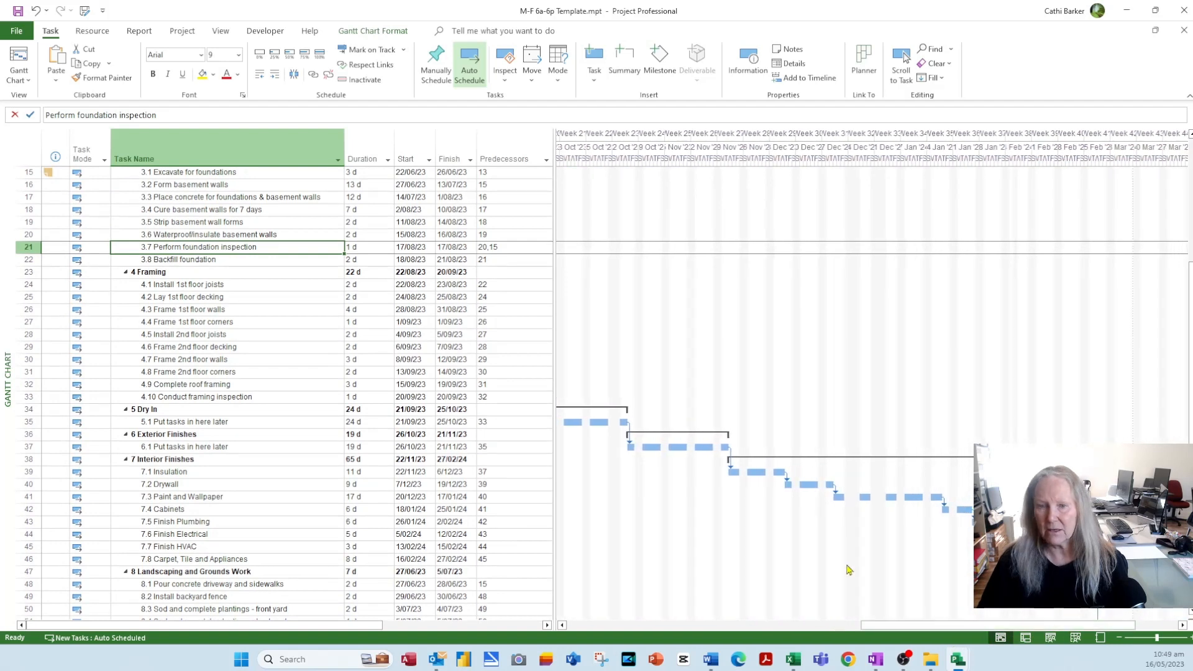
- Bring the Install 1st floor joists and Install backyard fence bars into view
{"action": "left_click", "coordinate": [196, 286]}
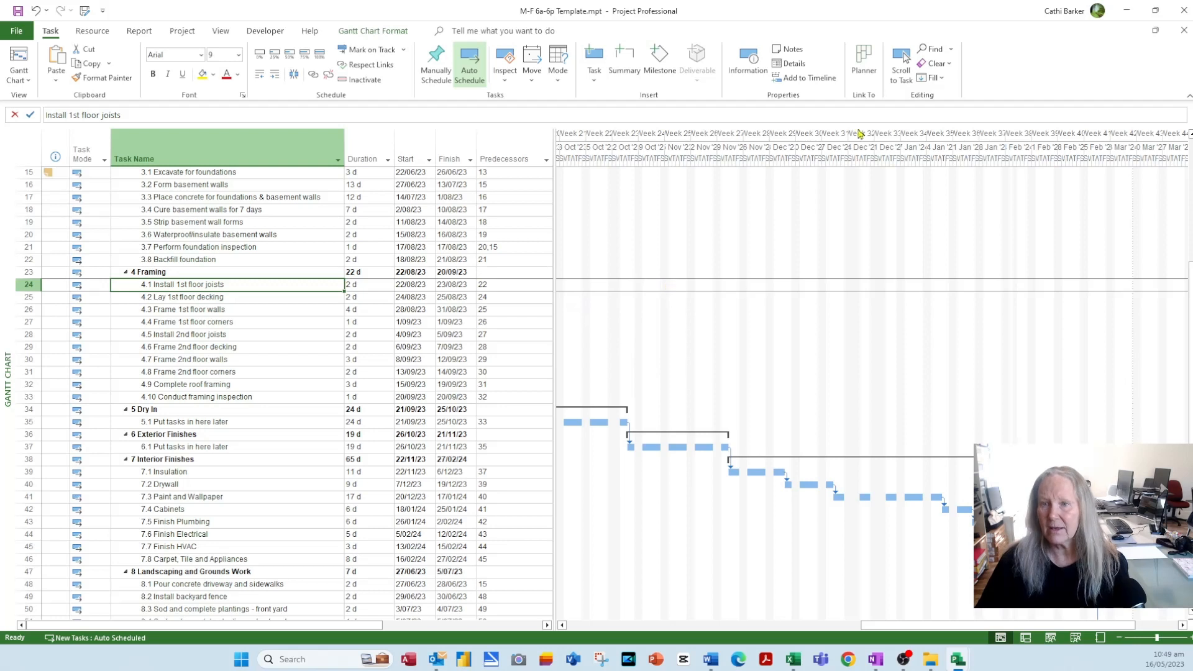
{"action": "left_click", "coordinate": [903, 79]}
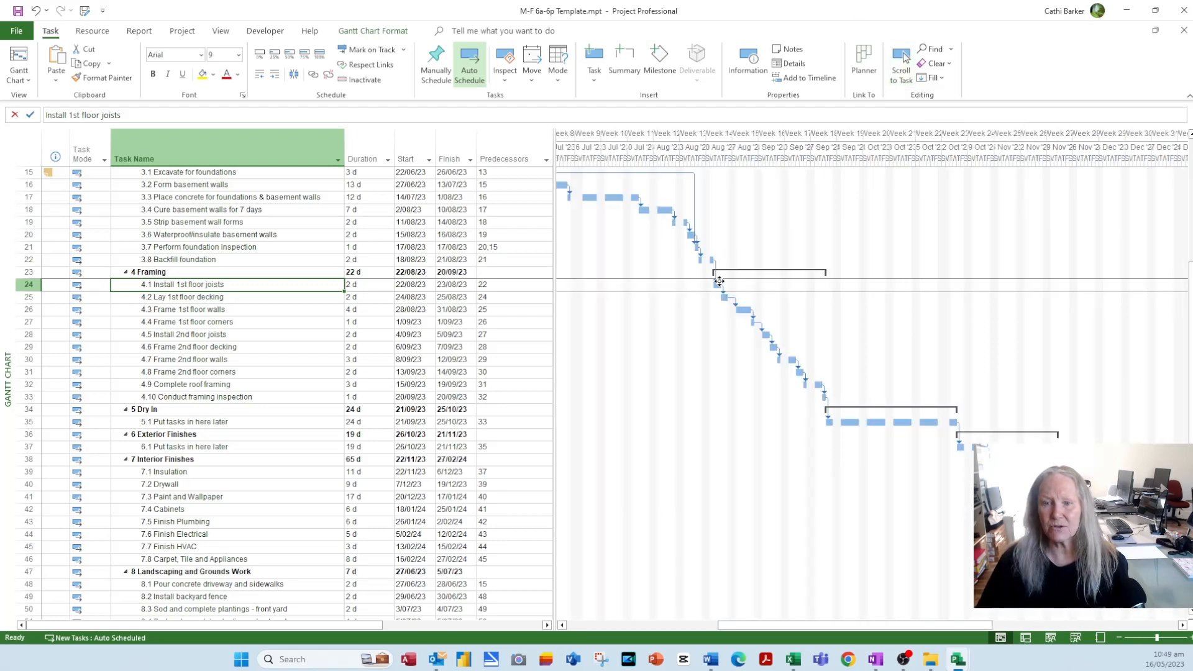
{"action": "left_click", "coordinate": [230, 598]}
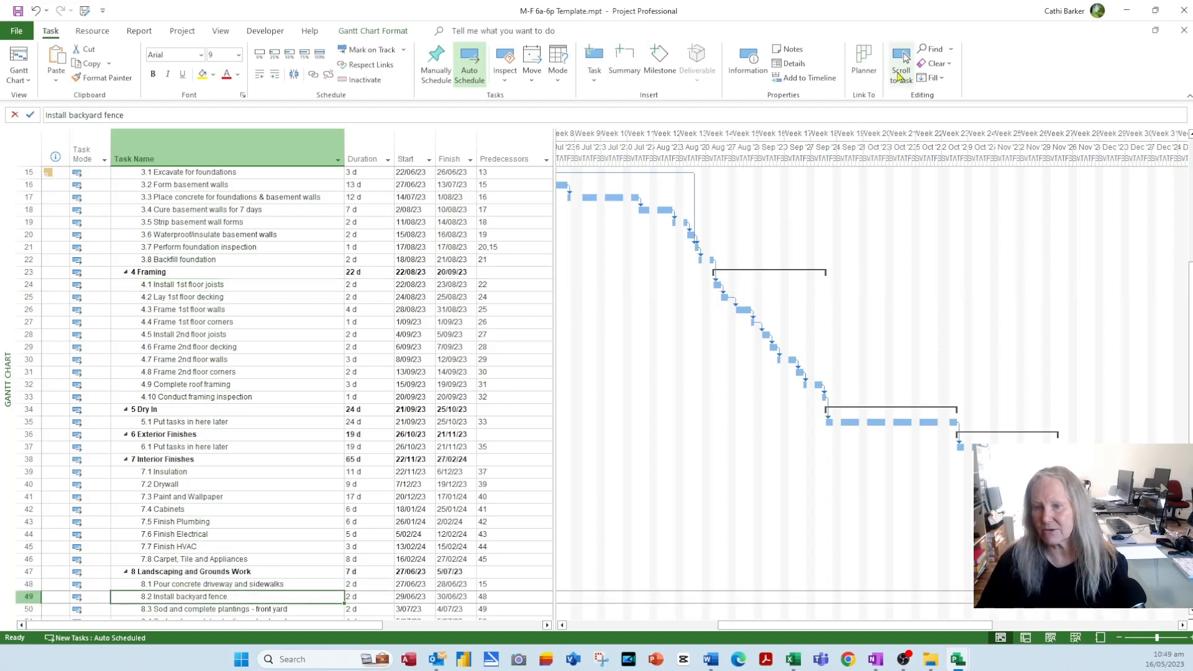
{"action": "left_click", "coordinate": [903, 59]}
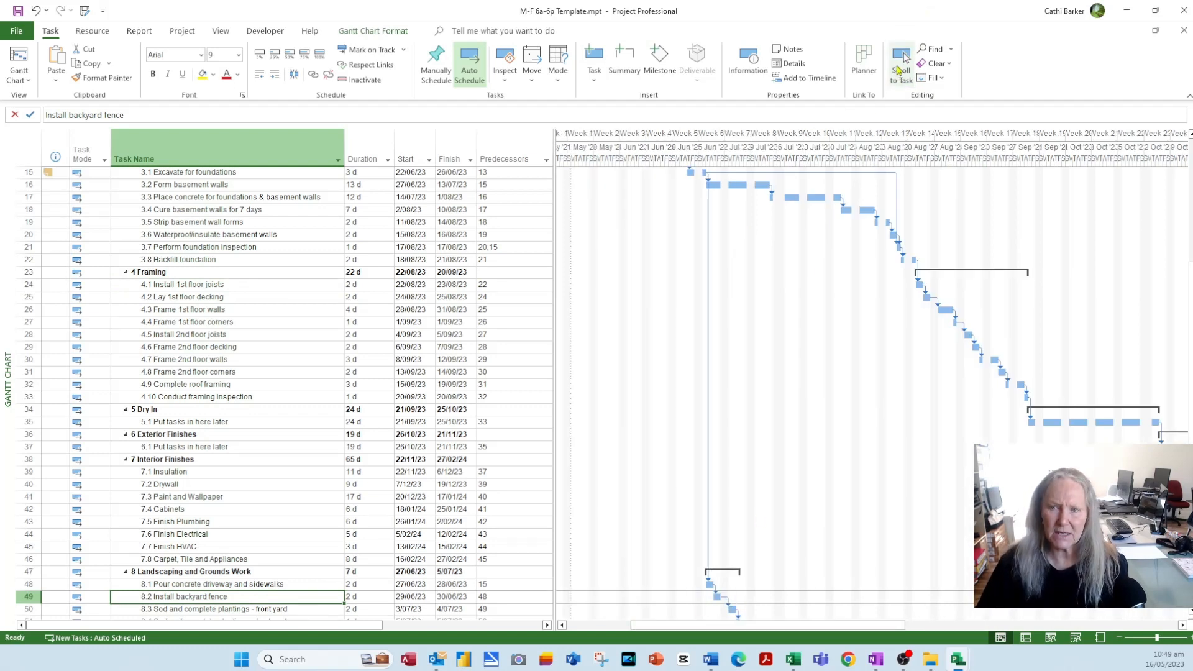
- Add Scroll to Task to the Quick Access Toolbar and use it on Finalize plans
{"action": "right_click", "coordinate": [904, 58]}
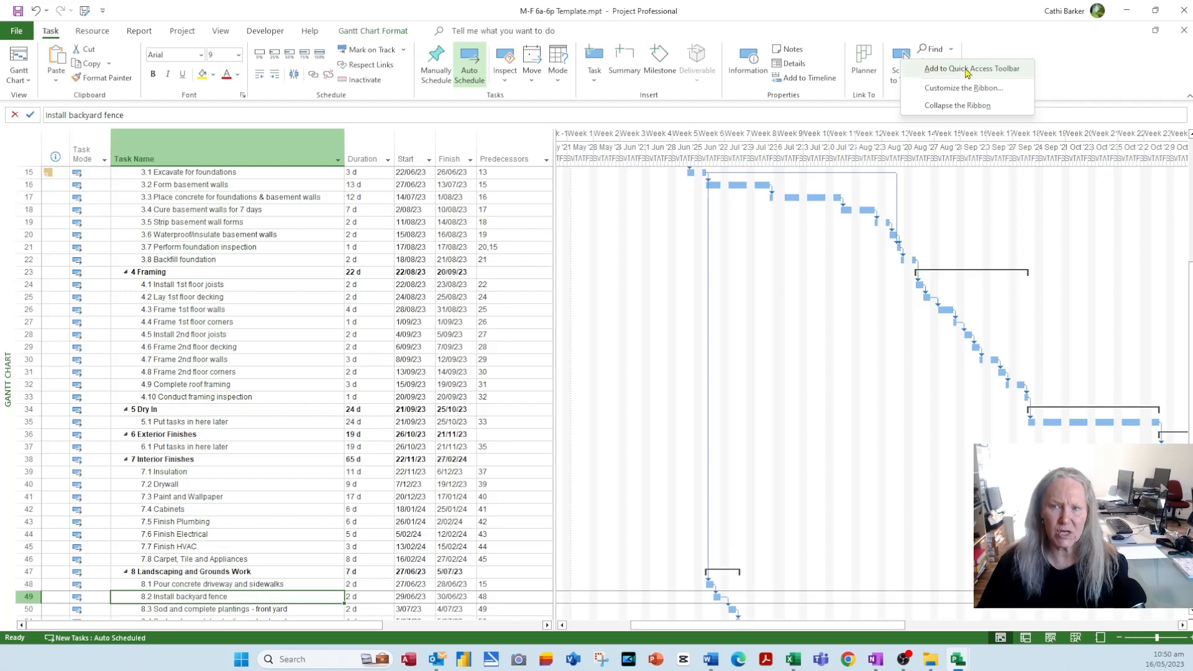
{"action": "left_click", "coordinate": [968, 70]}
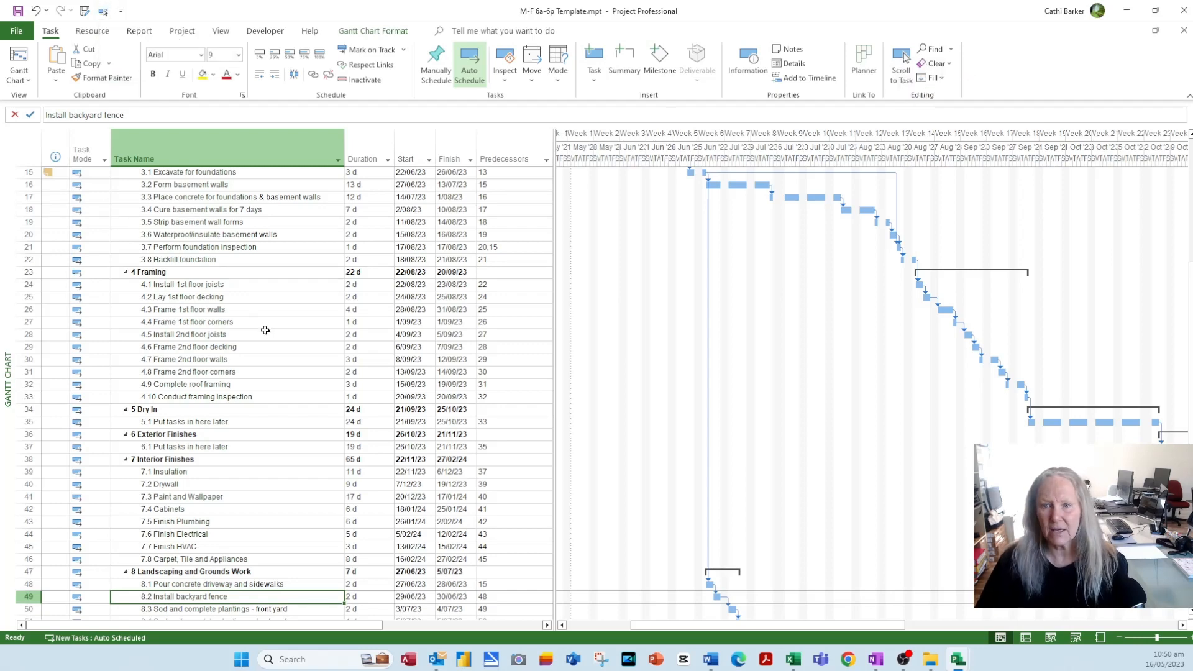
{"action": "scroll", "coordinate": [268, 332], "scroll_direction": "up", "scroll_amount": 5}
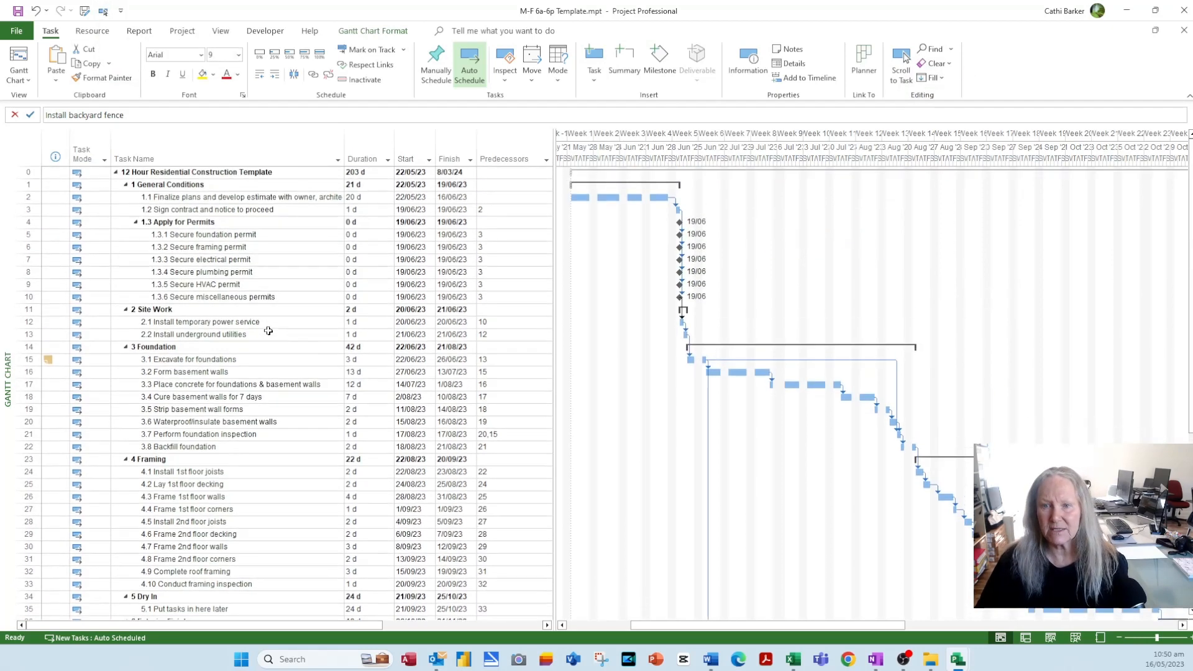
{"action": "left_click", "coordinate": [203, 197]}
{"action": "left_click", "coordinate": [103, 11]}
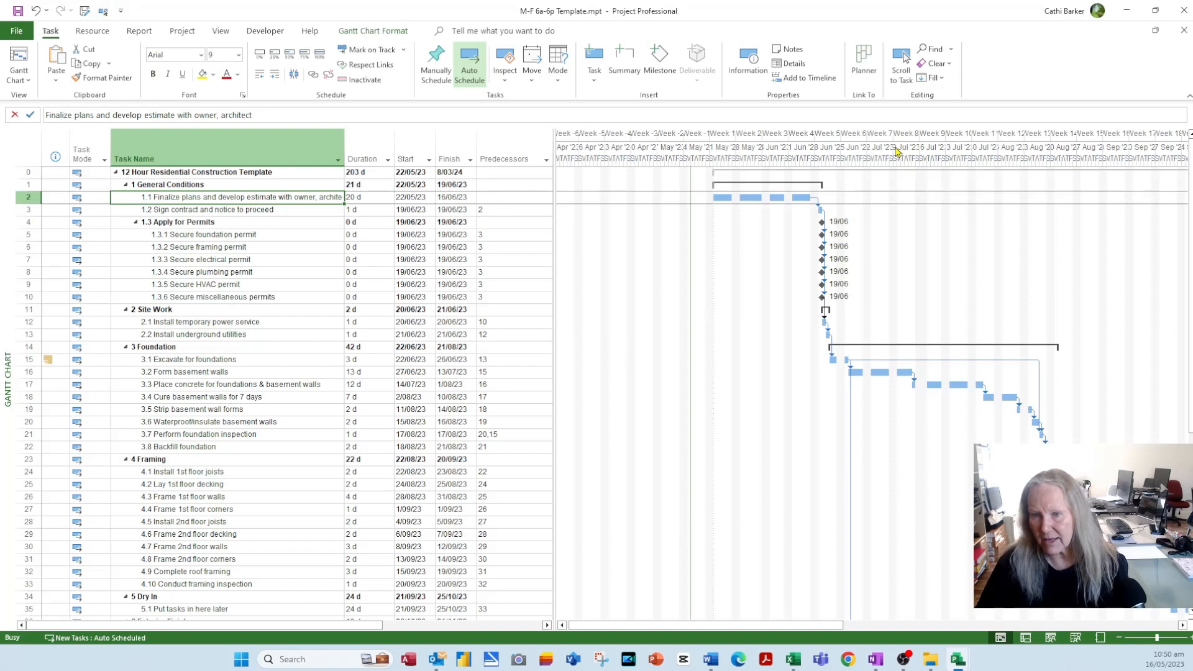
- Raise the middle-tier timescale size to 50% and scroll the chart rightward through the weeks
{"action": "double_click", "coordinate": [896, 149]}
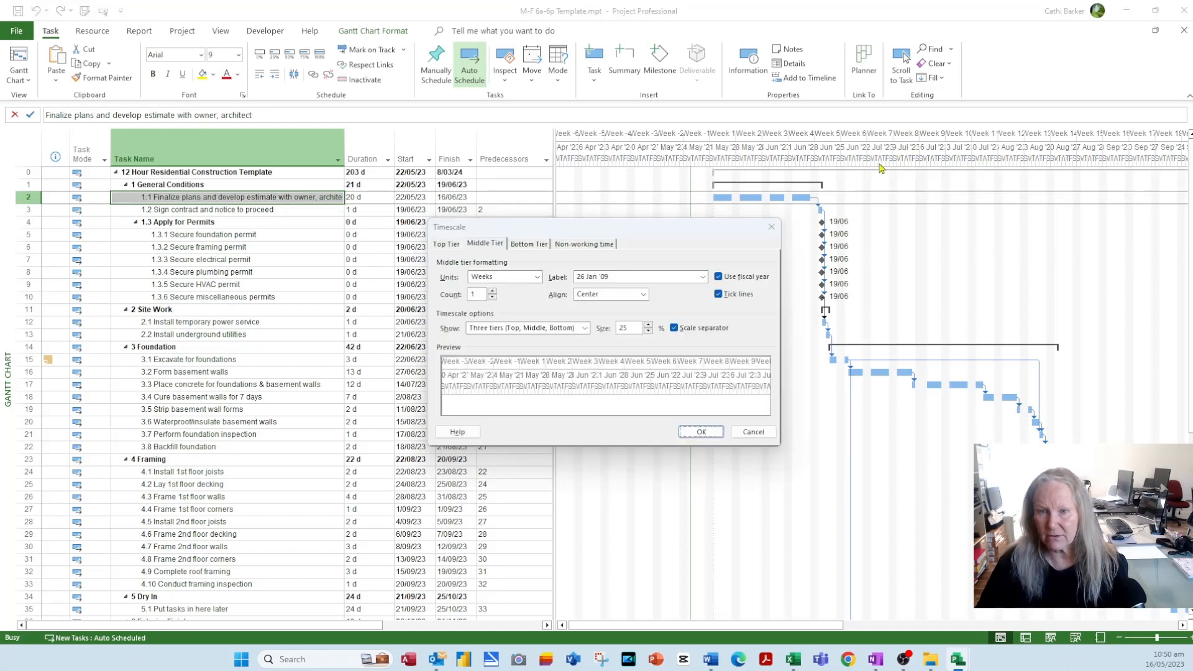
{"action": "left_click", "coordinate": [648, 325]}
{"action": "left_click", "coordinate": [649, 325]}
{"action": "left_click", "coordinate": [648, 325]}
{"action": "left_click", "coordinate": [648, 325]}
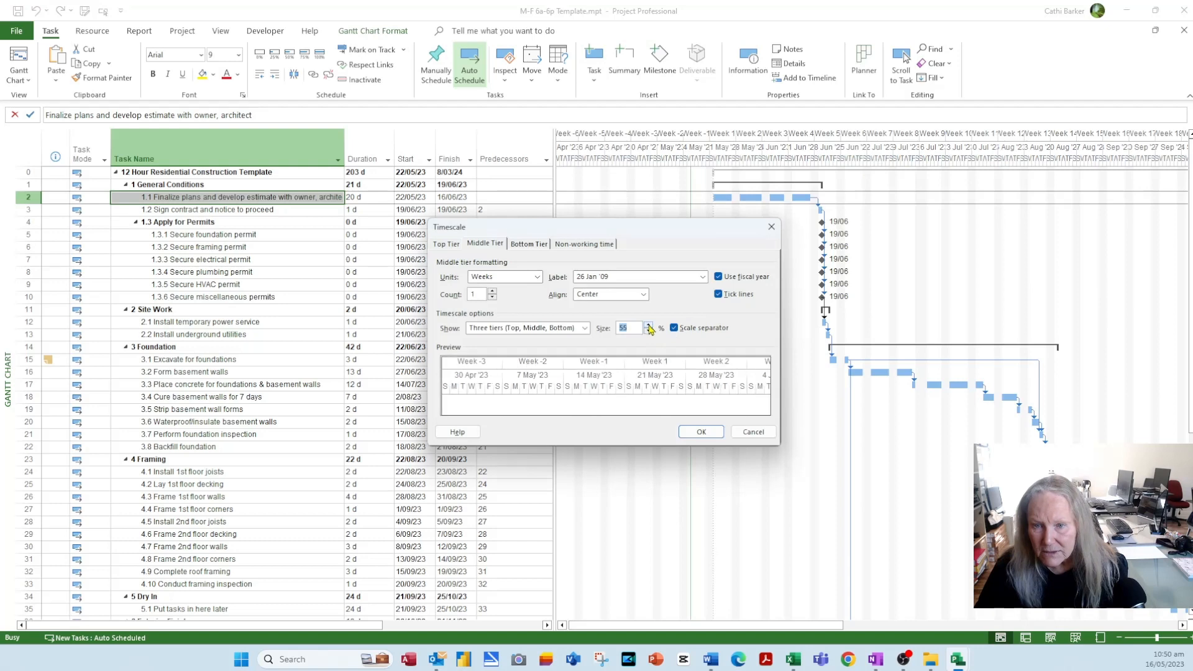
{"action": "left_click", "coordinate": [648, 325]}
{"action": "left_click", "coordinate": [701, 432]}
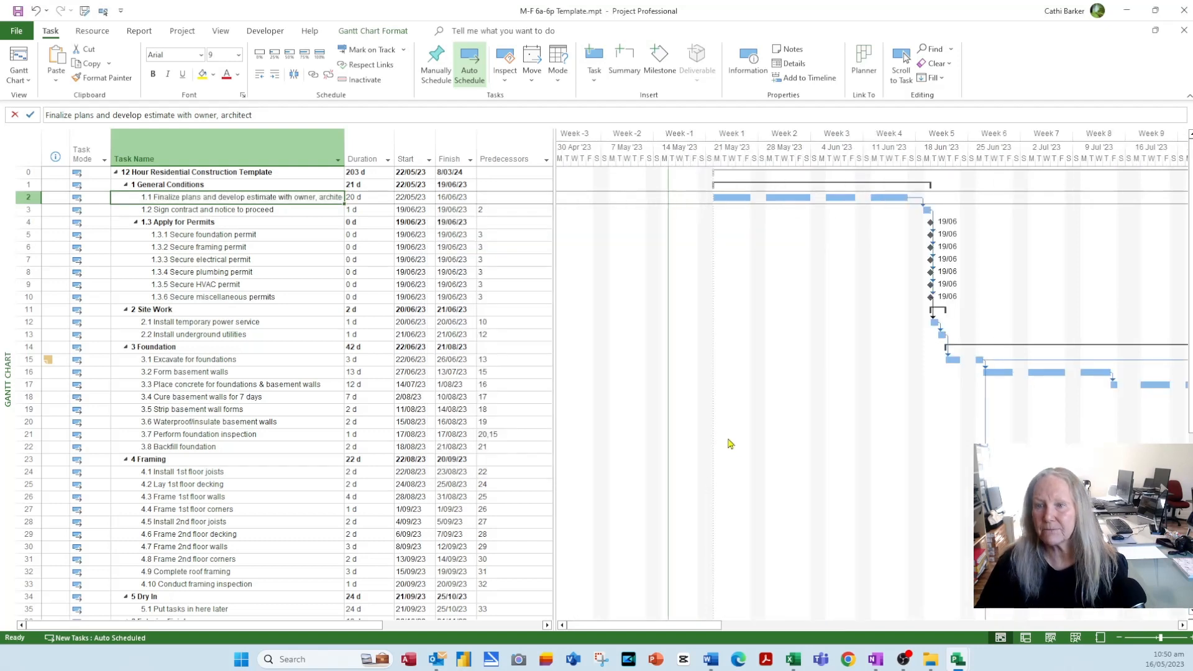
{"action": "left_click", "coordinate": [1180, 629]}
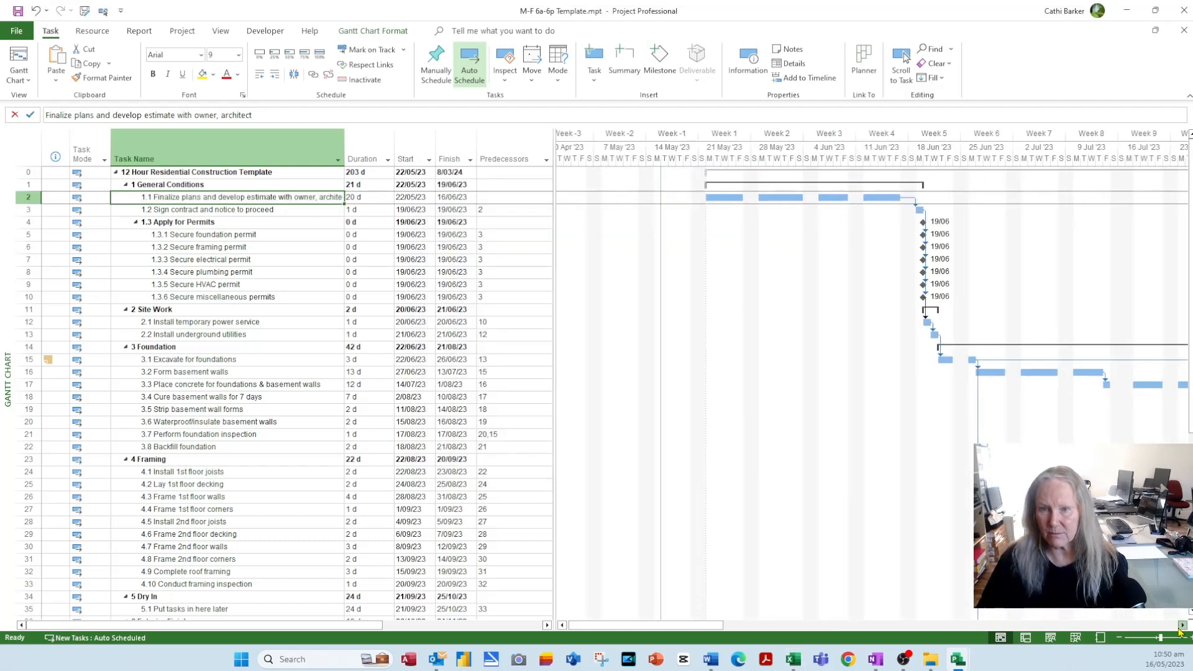
{"action": "left_click", "coordinate": [1180, 629]}
{"action": "left_click", "coordinate": [1180, 629]}
{"action": "left_click", "coordinate": [1181, 629]}
{"action": "left_click", "coordinate": [1180, 629]}
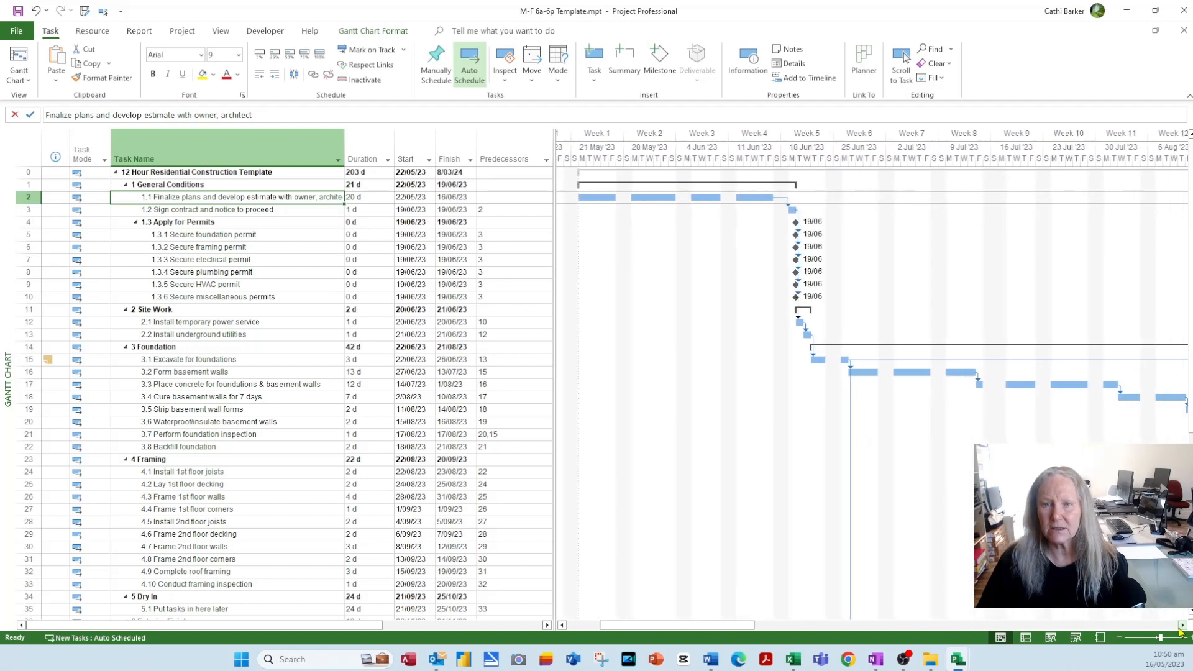
{"action": "left_click", "coordinate": [1181, 629]}
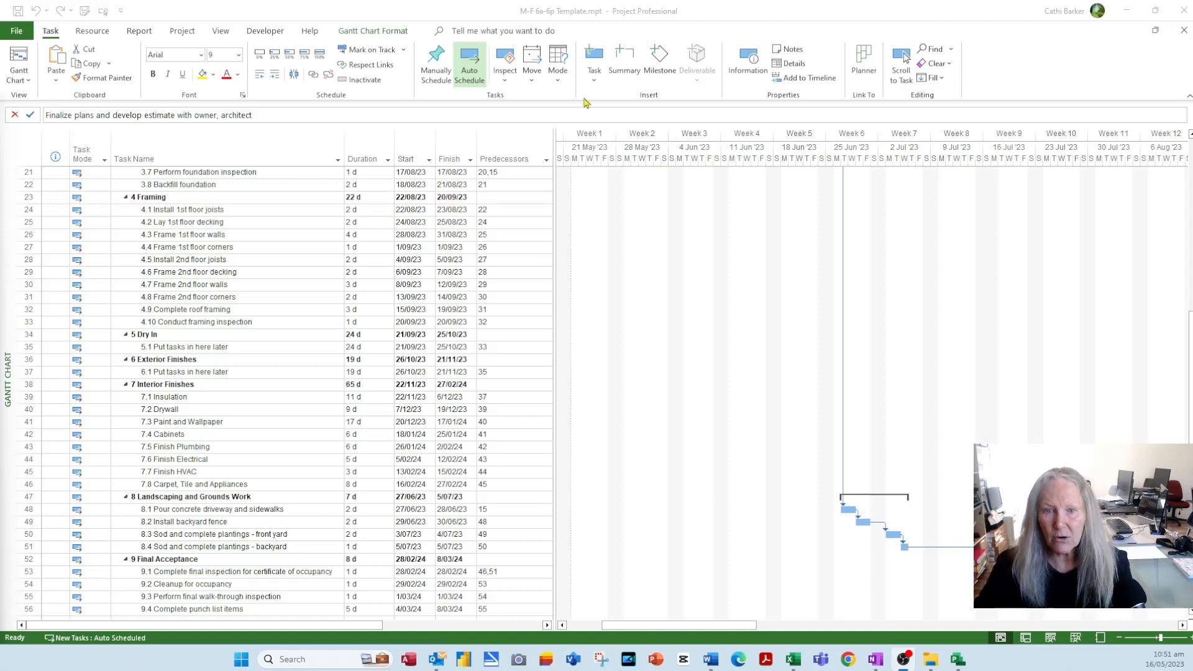
{"action": "scroll", "coordinate": [309, 340], "scroll_direction": "up", "scroll_amount": 7}
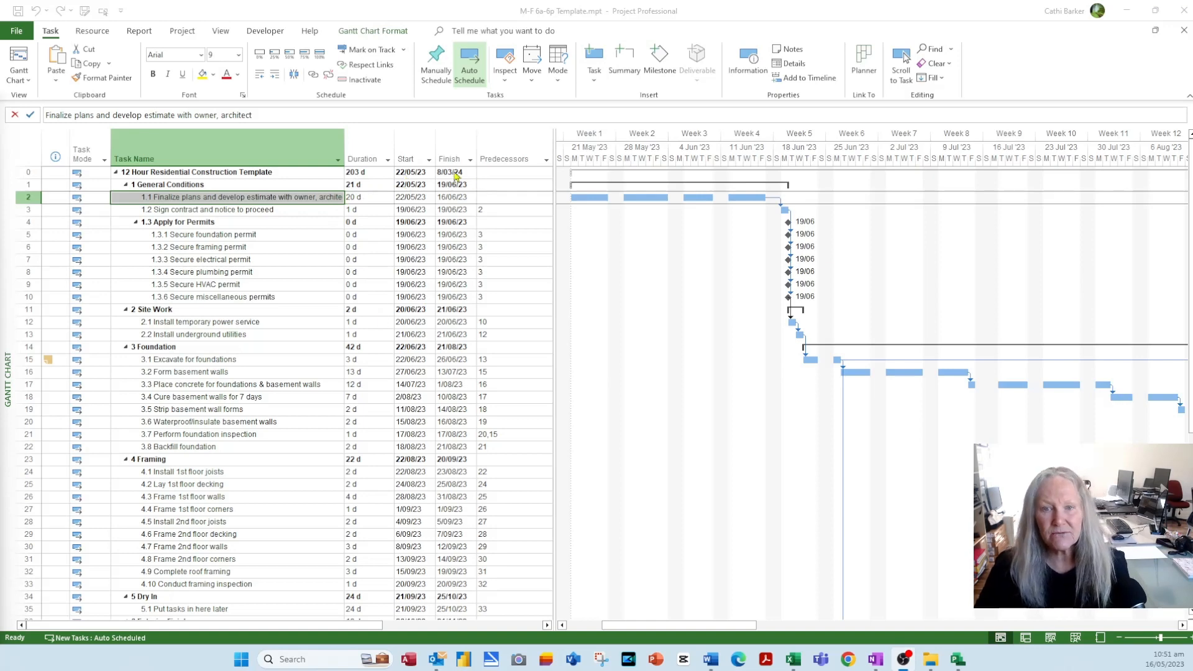
{"action": "scroll", "coordinate": [429, 341], "scroll_direction": "down", "scroll_amount": 8}
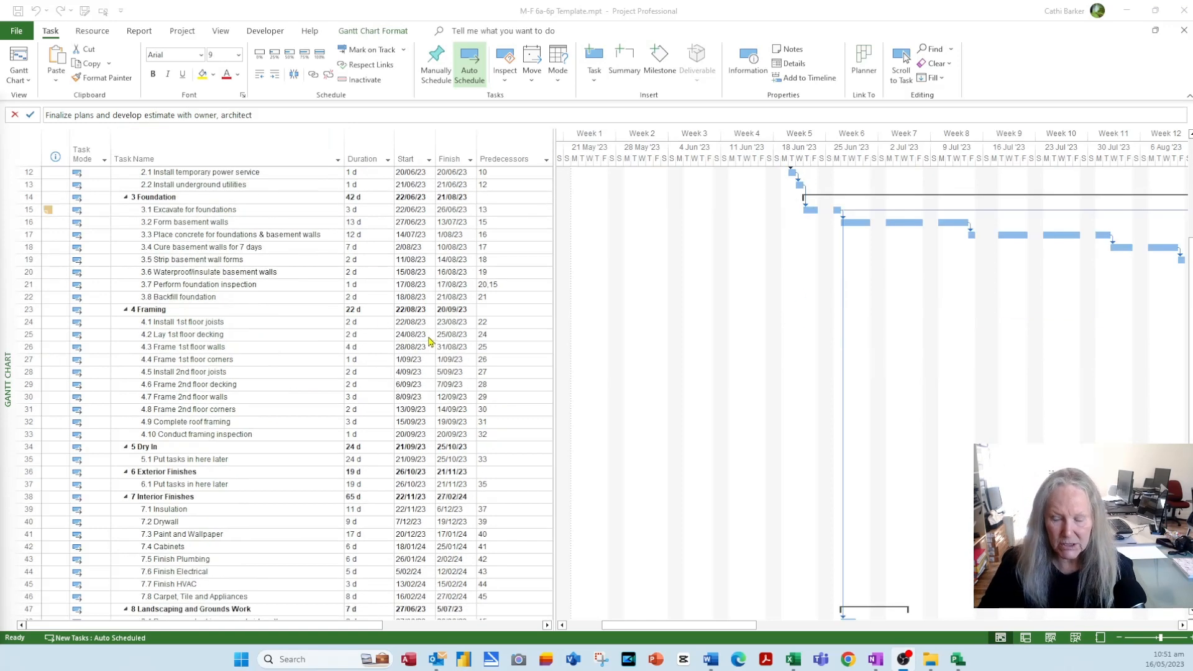
{"action": "scroll", "coordinate": [433, 342], "scroll_direction": "down", "scroll_amount": 1}
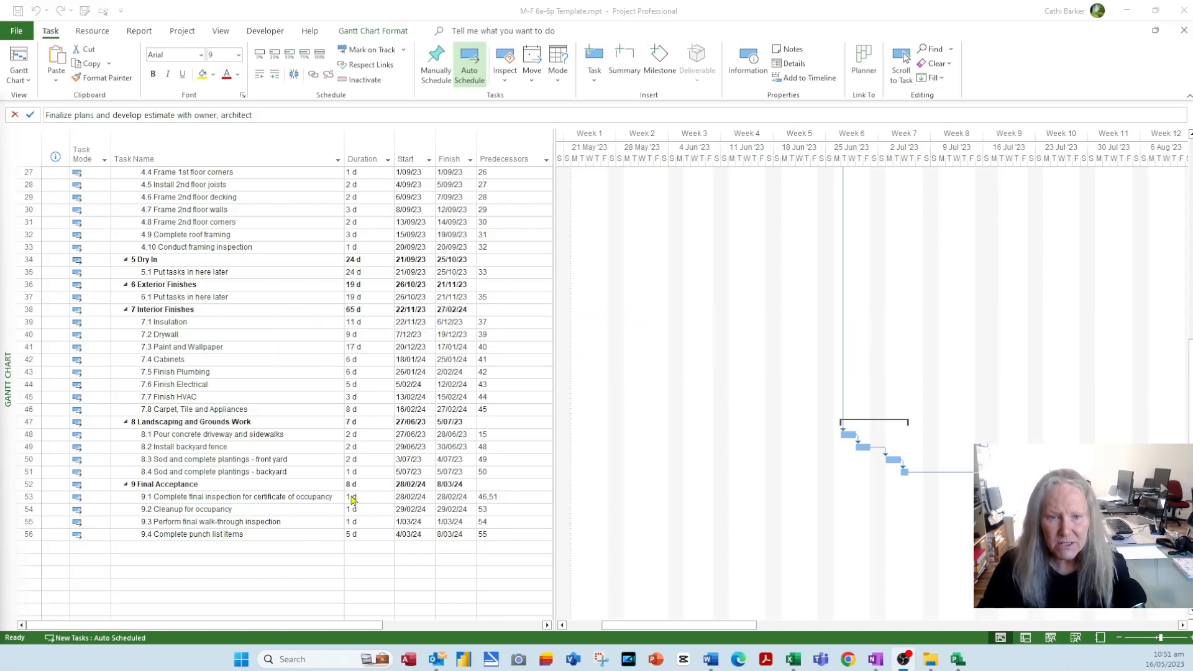
{"action": "left_click", "coordinate": [491, 449]}
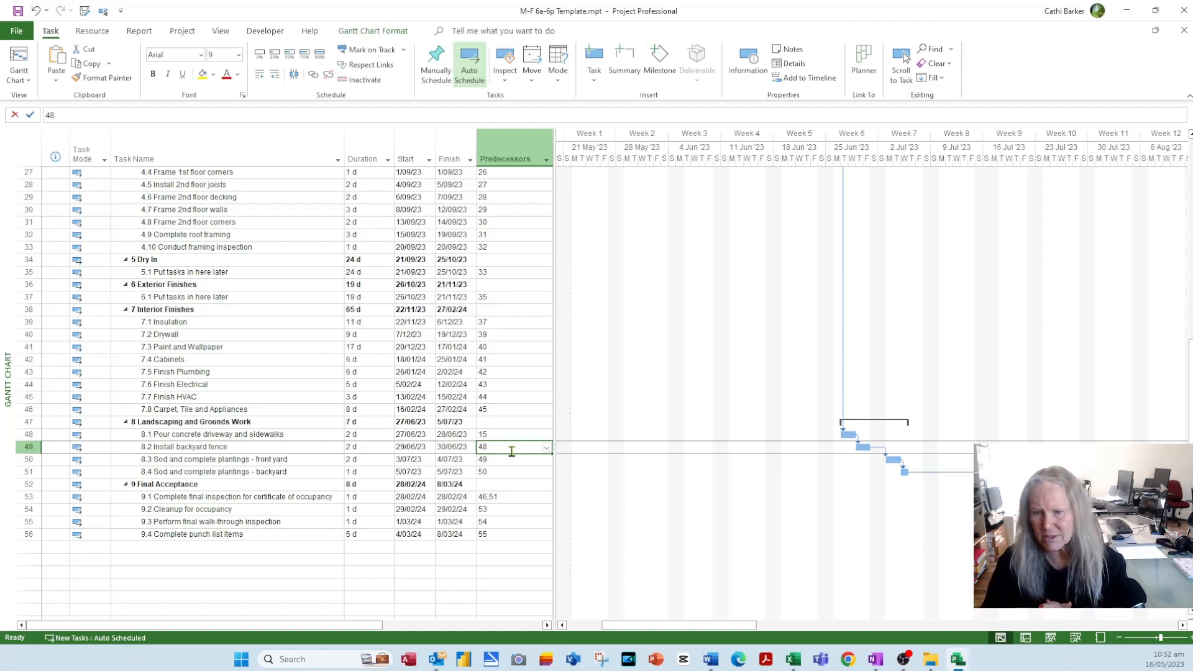
{"action": "left_click", "coordinate": [511, 472]}
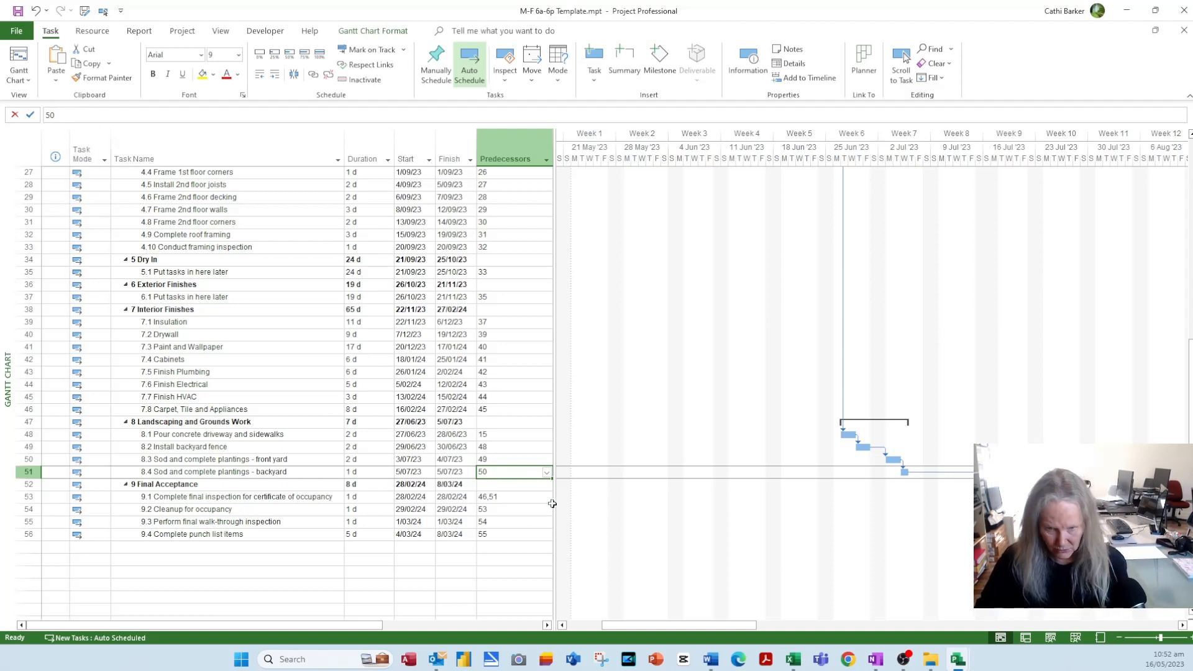
- Change backyard sod's predecessor from 50 to the start-to-start link 50SS
{"action": "key", "text": "F2"}
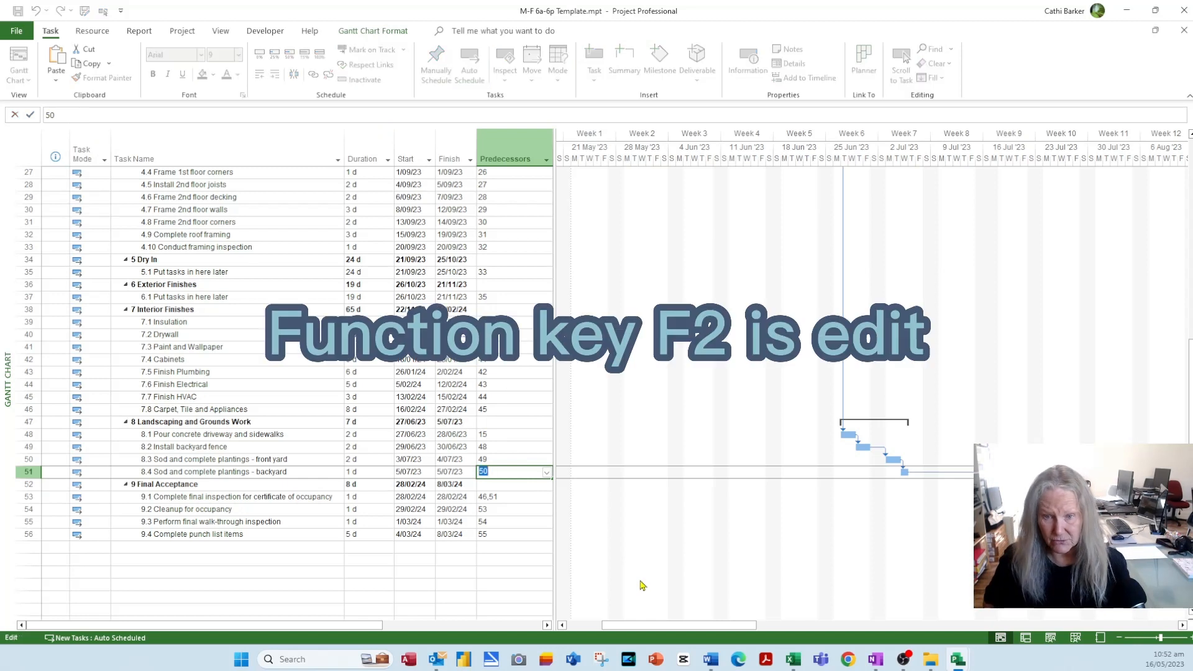
{"action": "key", "text": "Right"}
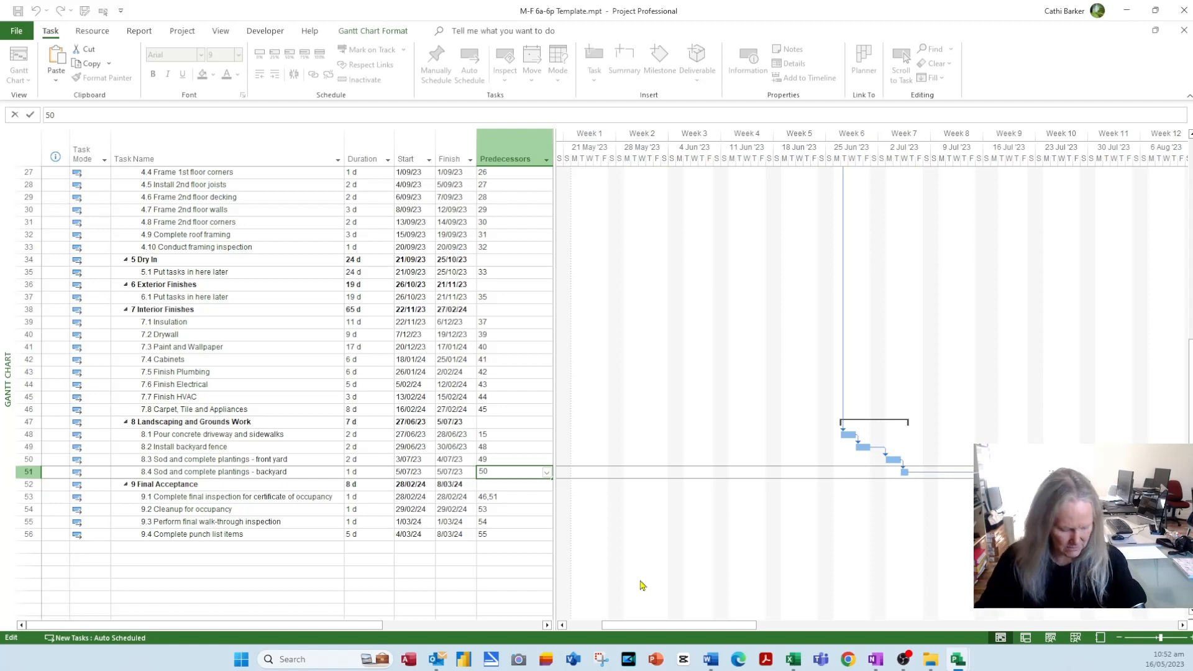
{"action": "type", "text": "ss"}
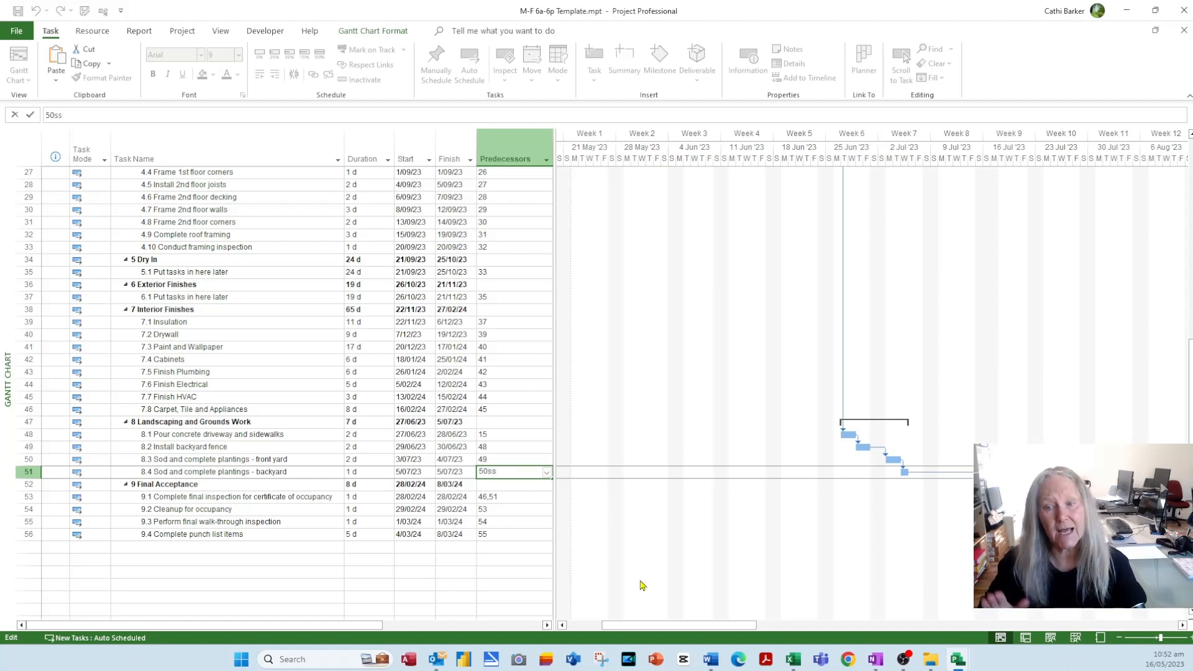
{"action": "key", "text": "Return"}
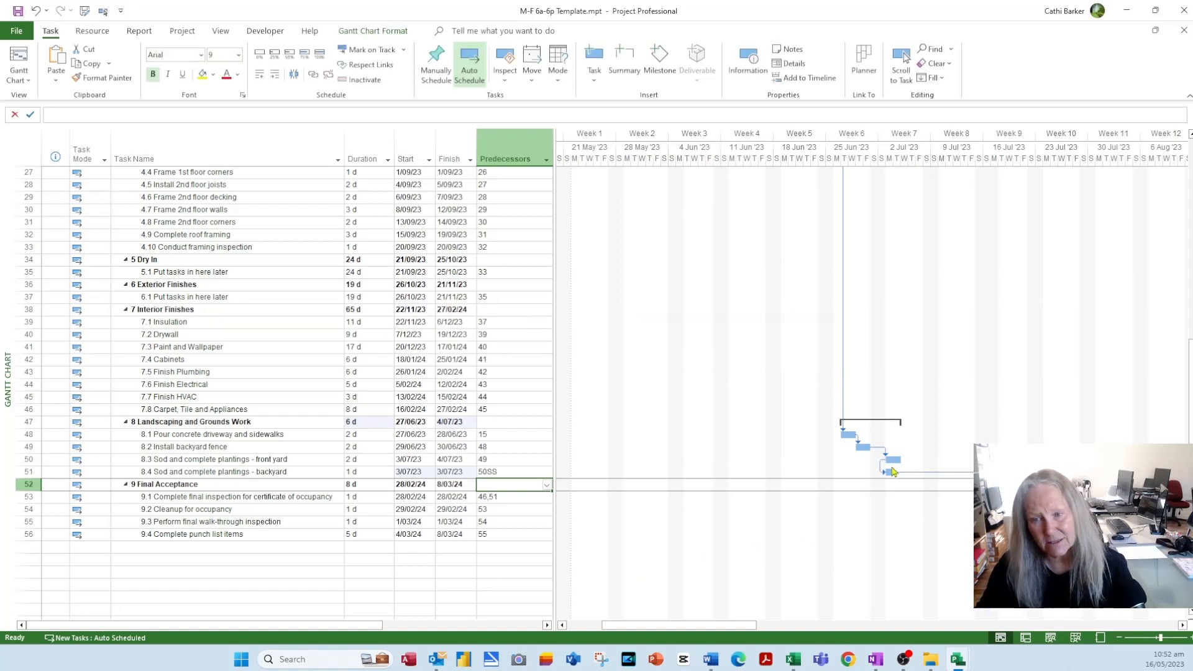
{"action": "scroll", "coordinate": [462, 491], "scroll_direction": "up", "scroll_amount": 9}
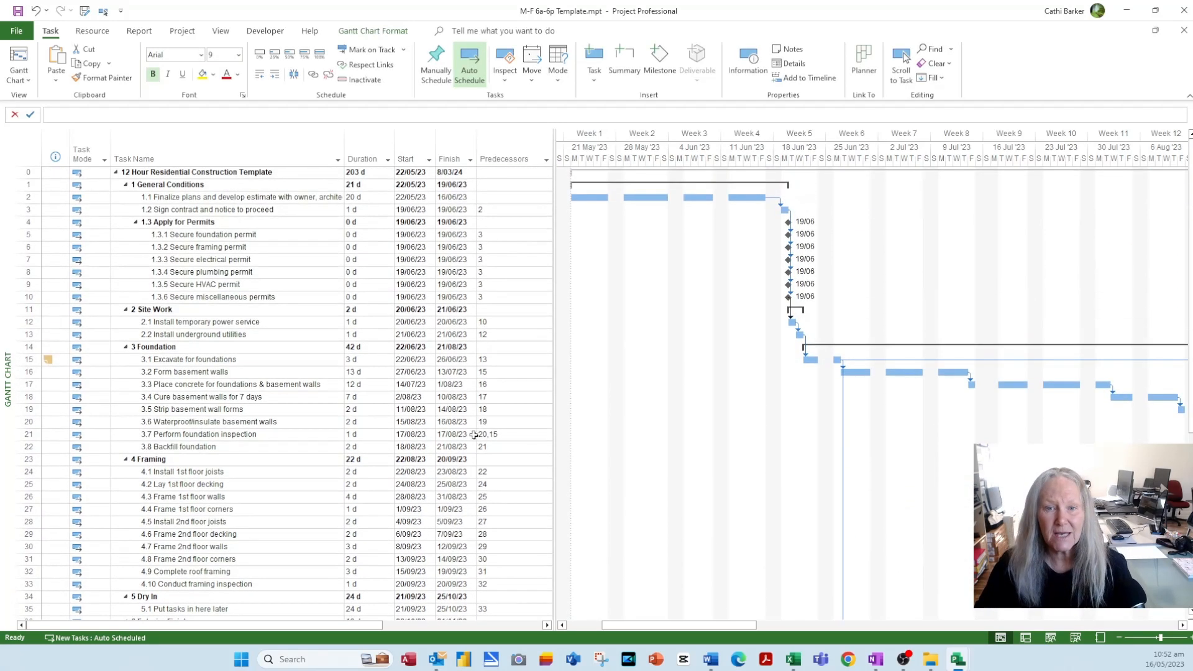
{"action": "scroll", "coordinate": [408, 379], "scroll_direction": "down", "scroll_amount": 11}
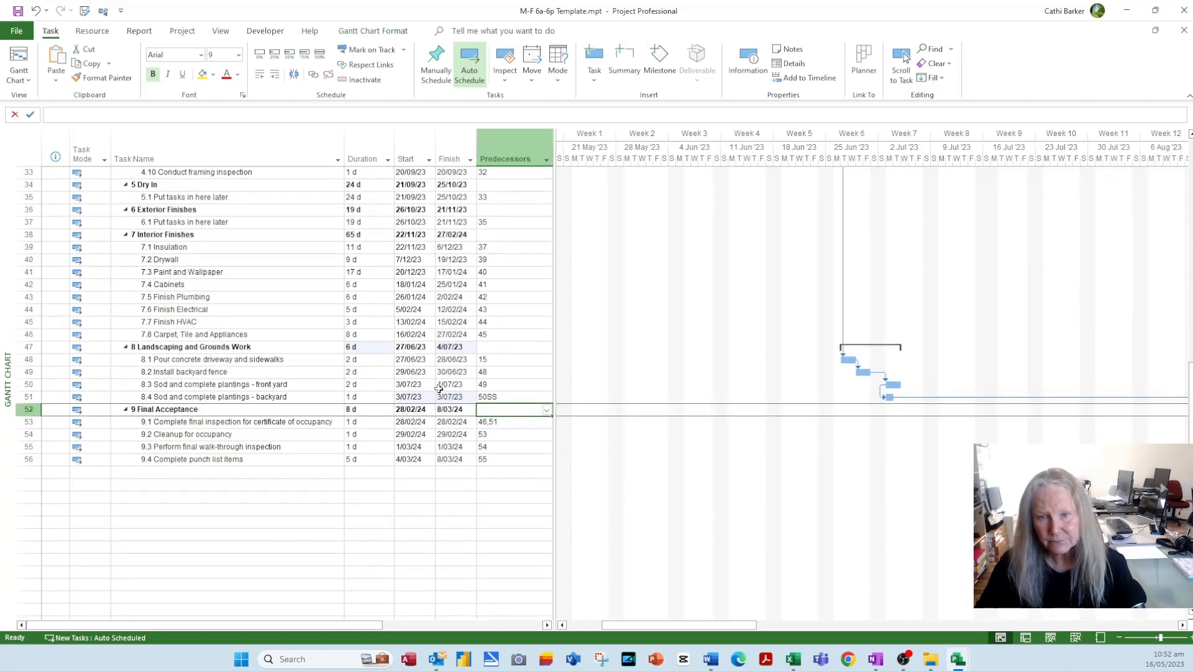
{"action": "left_click", "coordinate": [508, 398]}
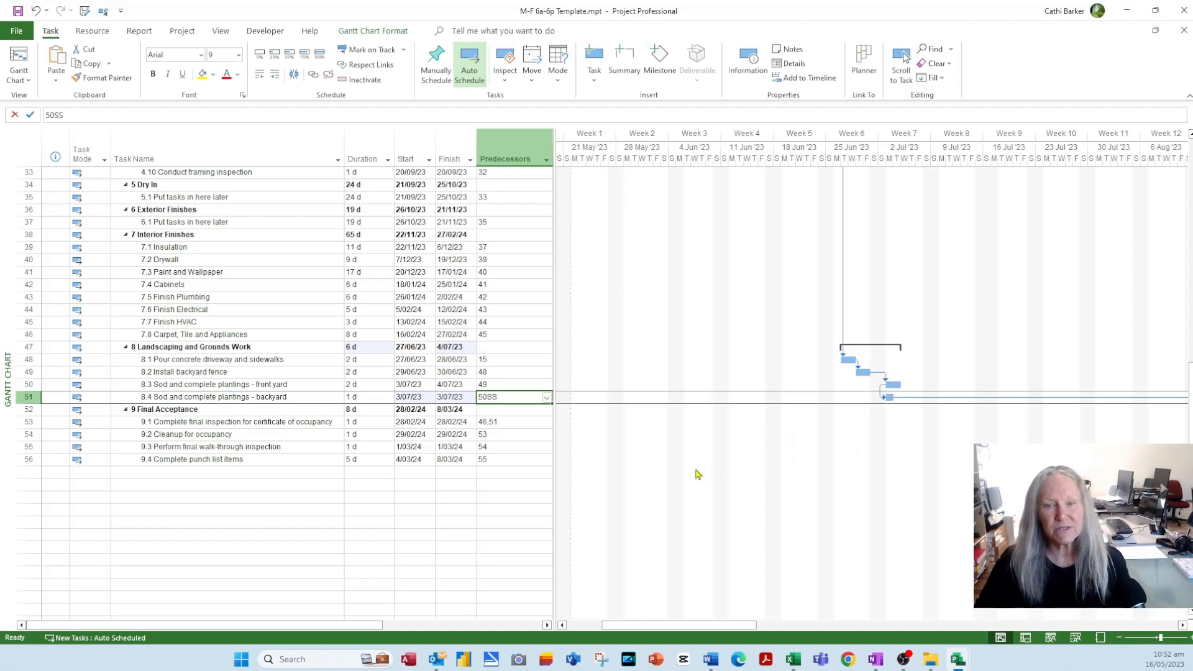
- Change the backyard plantings task's predecessor from 50SS to a 50FF finish-to-finish link
{"action": "left_click", "coordinate": [499, 400]}
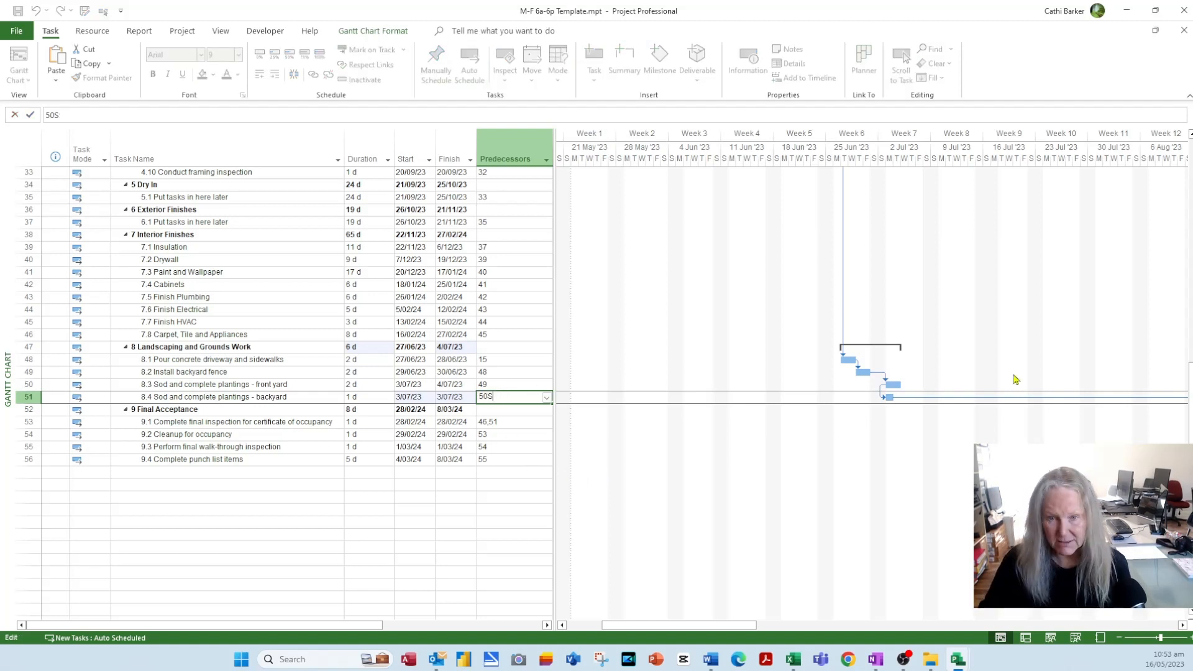
{"action": "type", "text": "ff"}
{"action": "key", "text": "Return"}
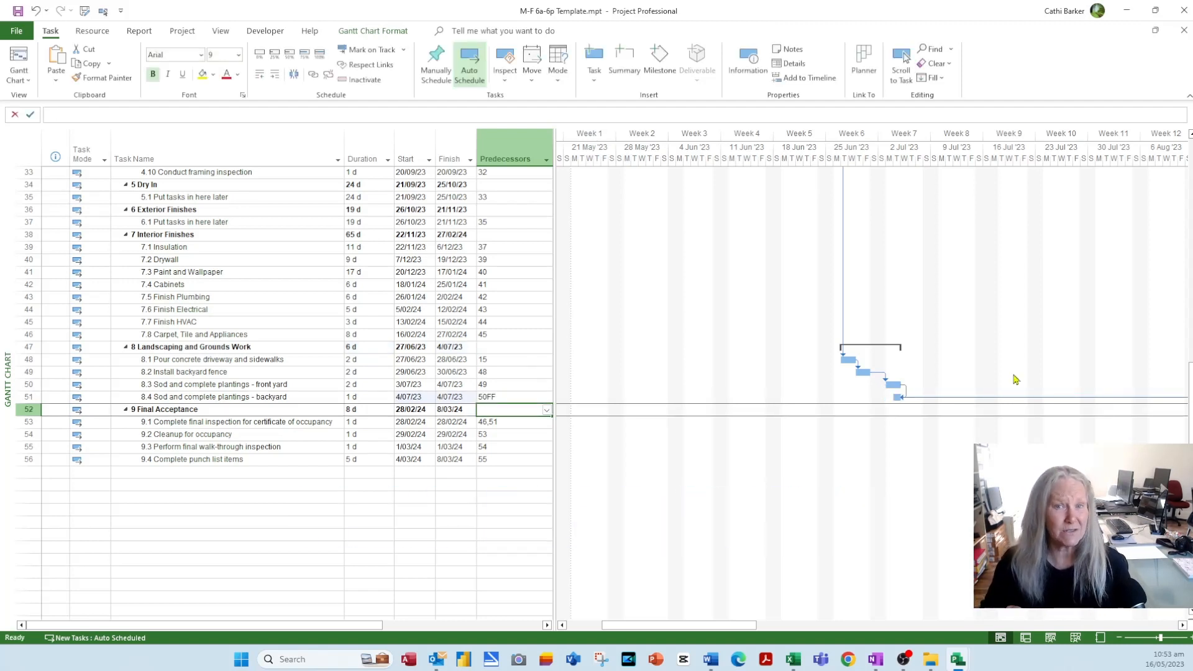
- Try 50SF on the backyard task, then trim it to a plain 50 finish-to-start link
{"action": "key", "text": "Up"}
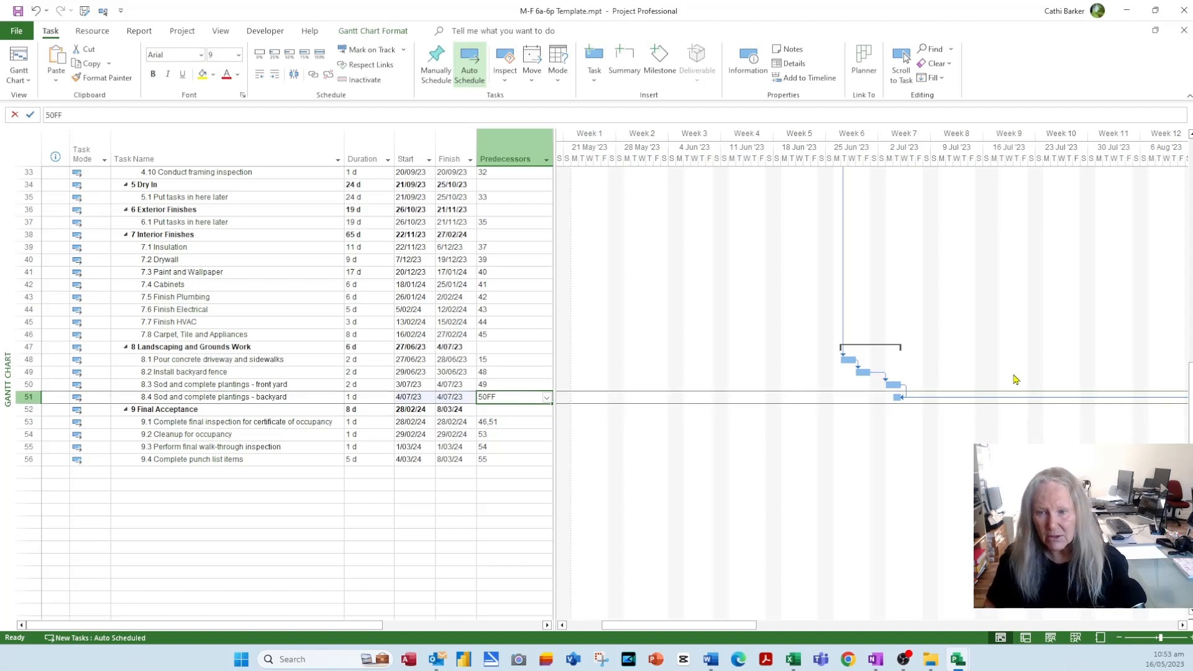
{"action": "type", "text": "50s"}
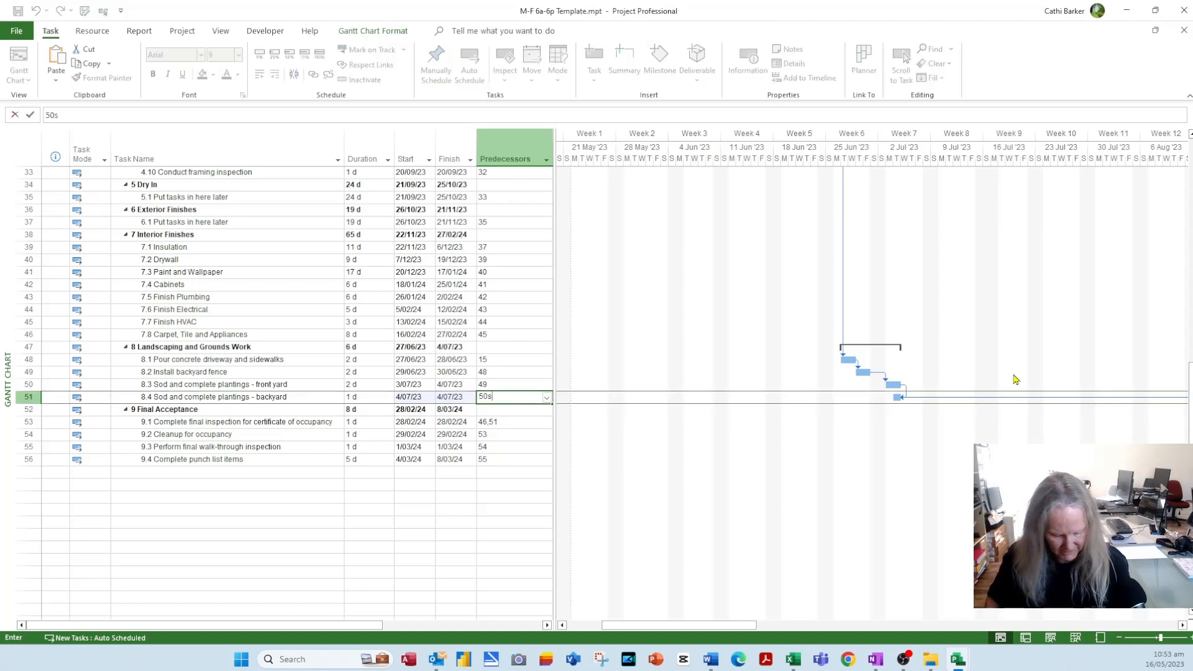
{"action": "type", "text": "f"}
{"action": "key", "text": "Return"}
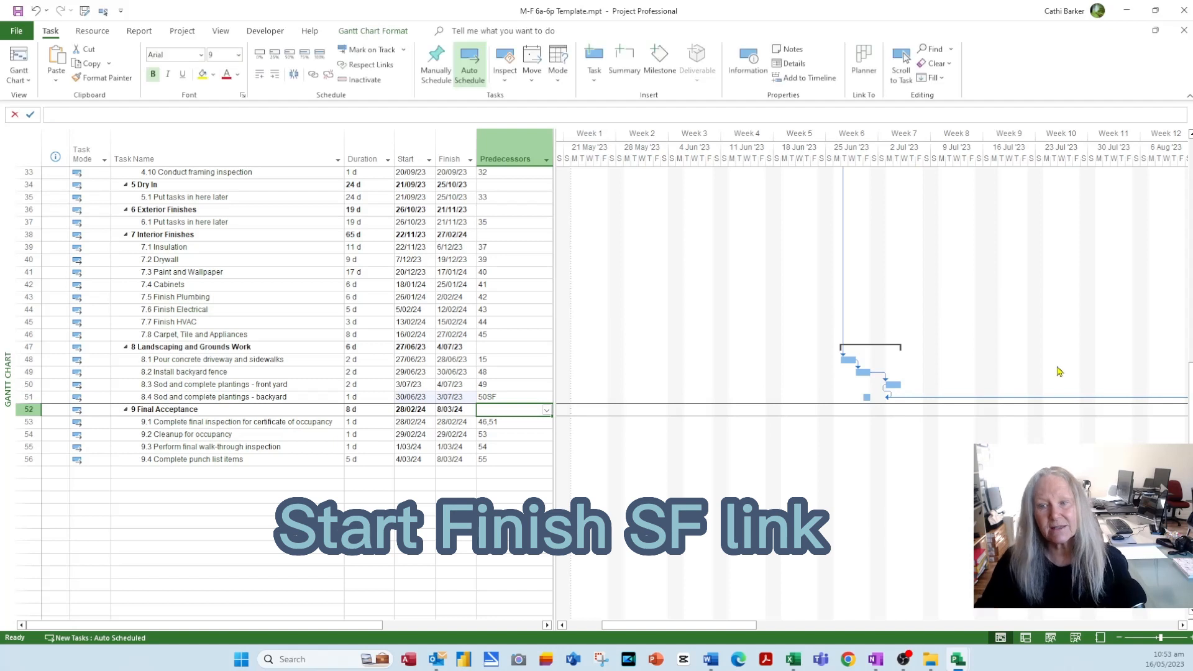
{"action": "left_click", "coordinate": [516, 398]}
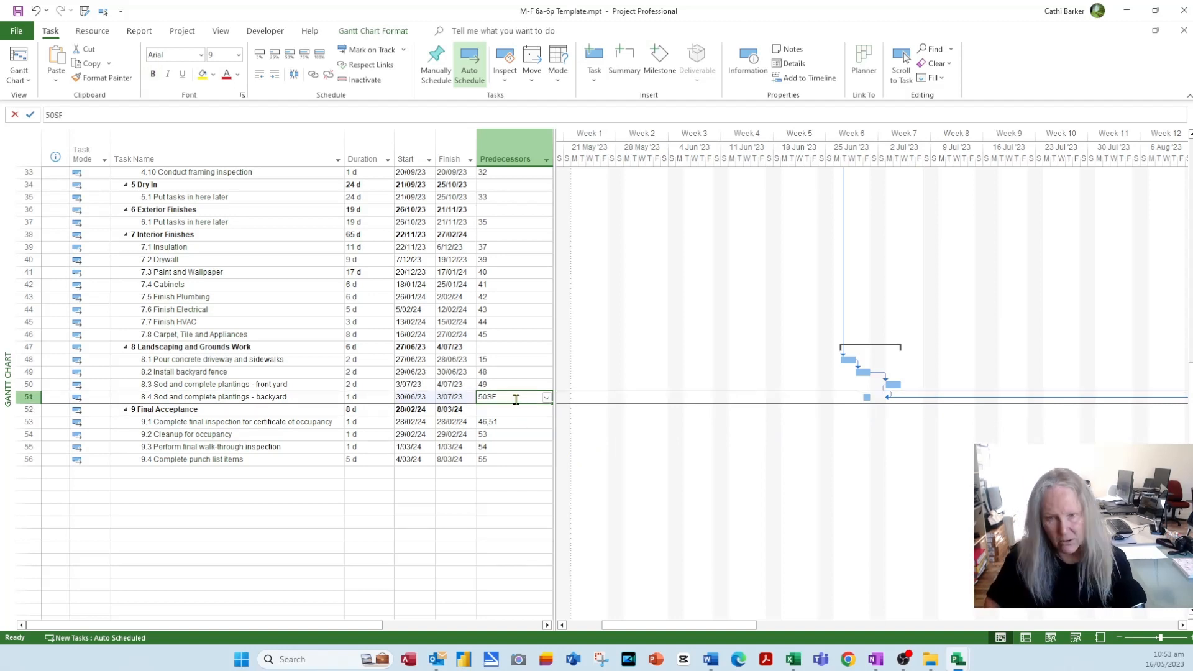
{"action": "key", "text": "BackSpace"}
{"action": "key", "text": "BackSpace"}
{"action": "key", "text": "Return"}
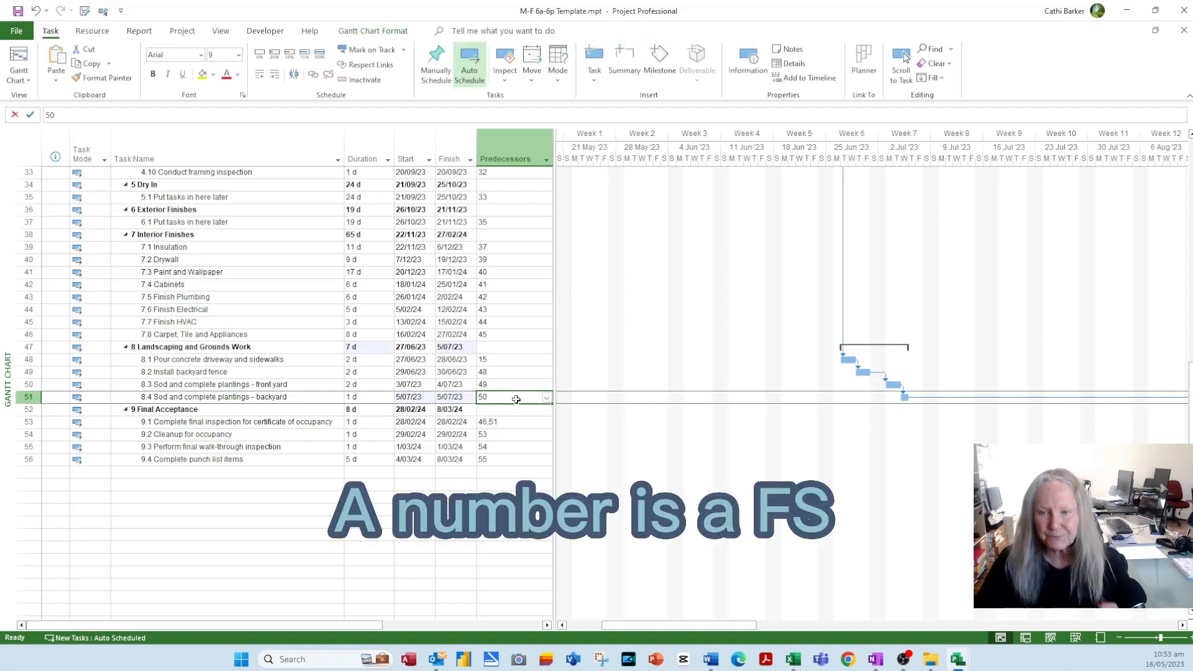
{"action": "left_click", "coordinate": [440, 423]}
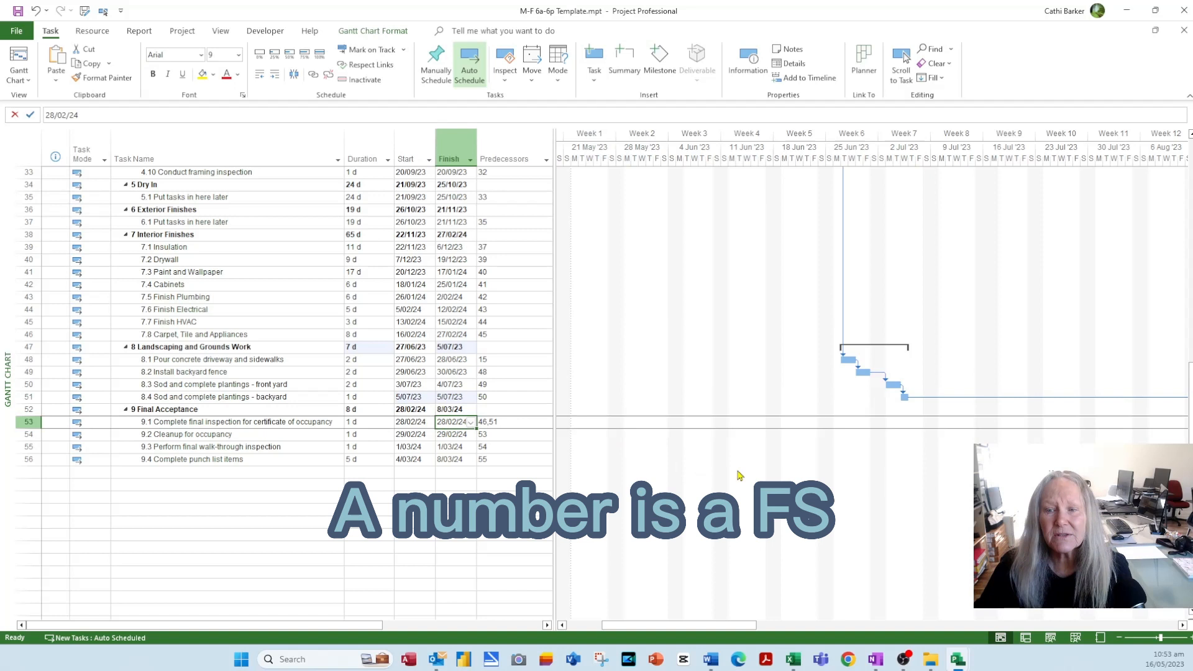
{"action": "double_click", "coordinate": [905, 396]}
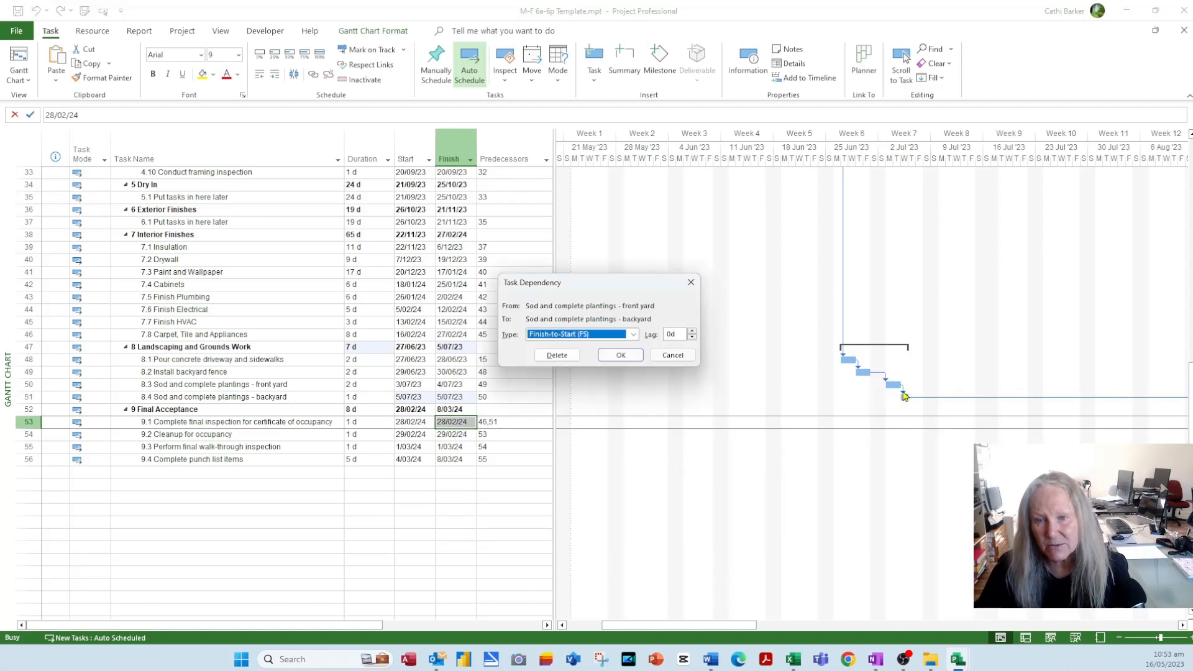
{"action": "left_click", "coordinate": [634, 336]}
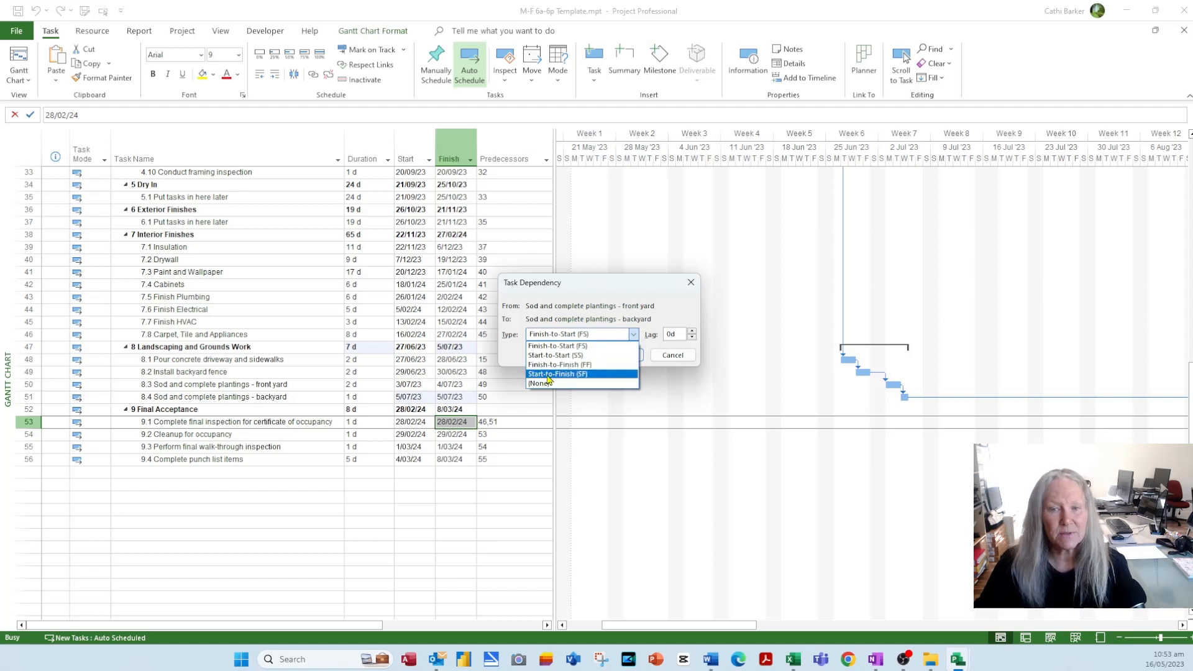
{"action": "left_click", "coordinate": [684, 354]}
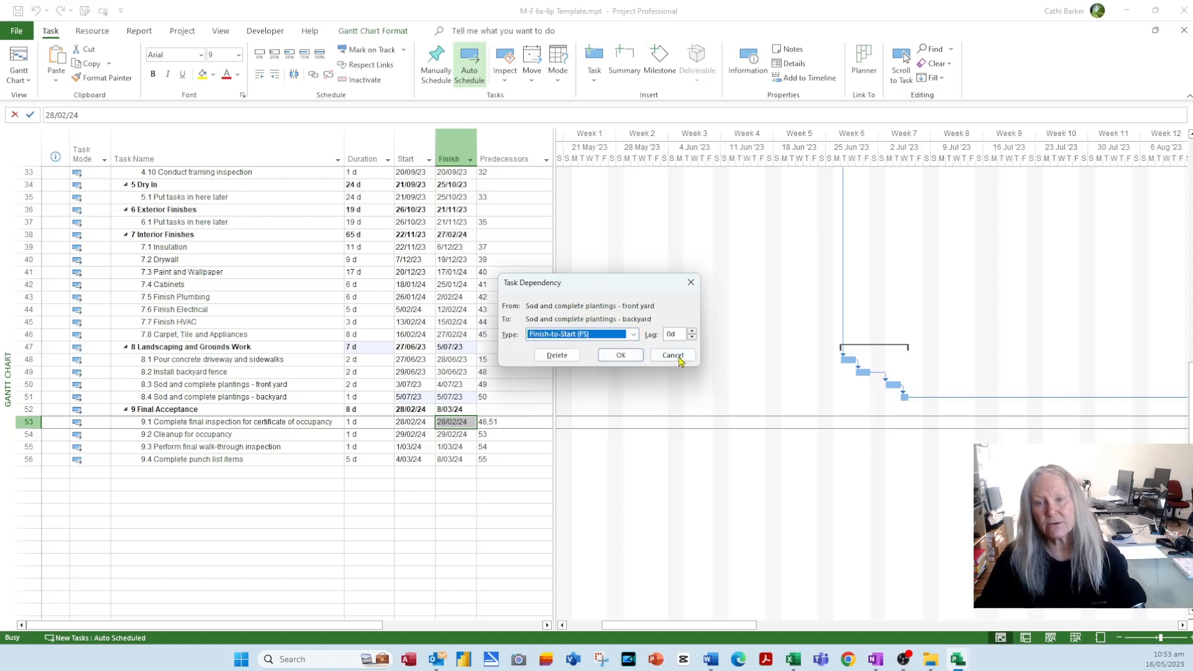
{"action": "left_click", "coordinate": [684, 355]}
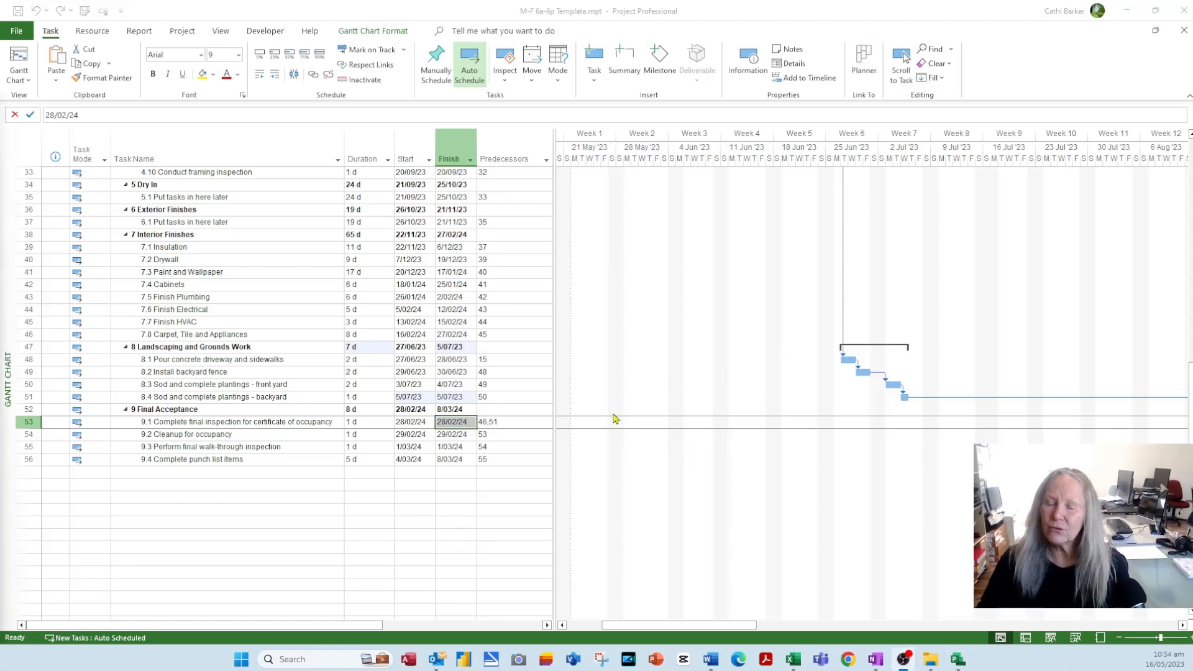
{"action": "scroll", "coordinate": [786, 447], "scroll_direction": "up", "scroll_amount": 5}
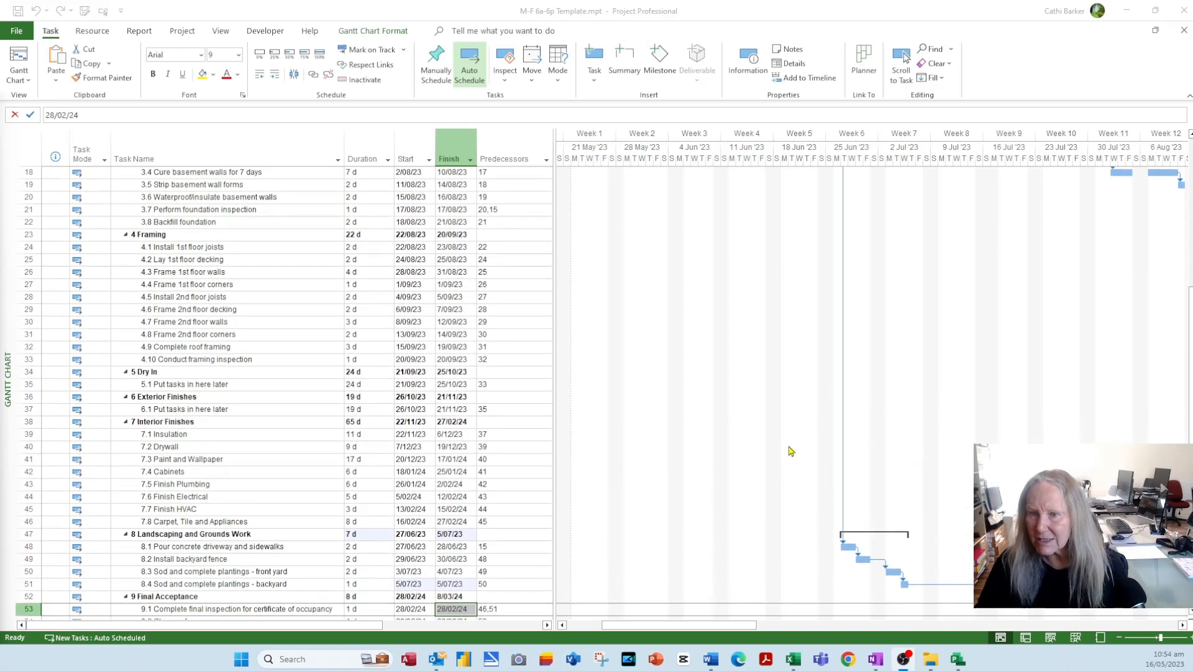
{"action": "scroll", "coordinate": [791, 451], "scroll_direction": "up", "scroll_amount": 4}
{"action": "scroll", "coordinate": [791, 451], "scroll_direction": "down", "scroll_amount": 8}
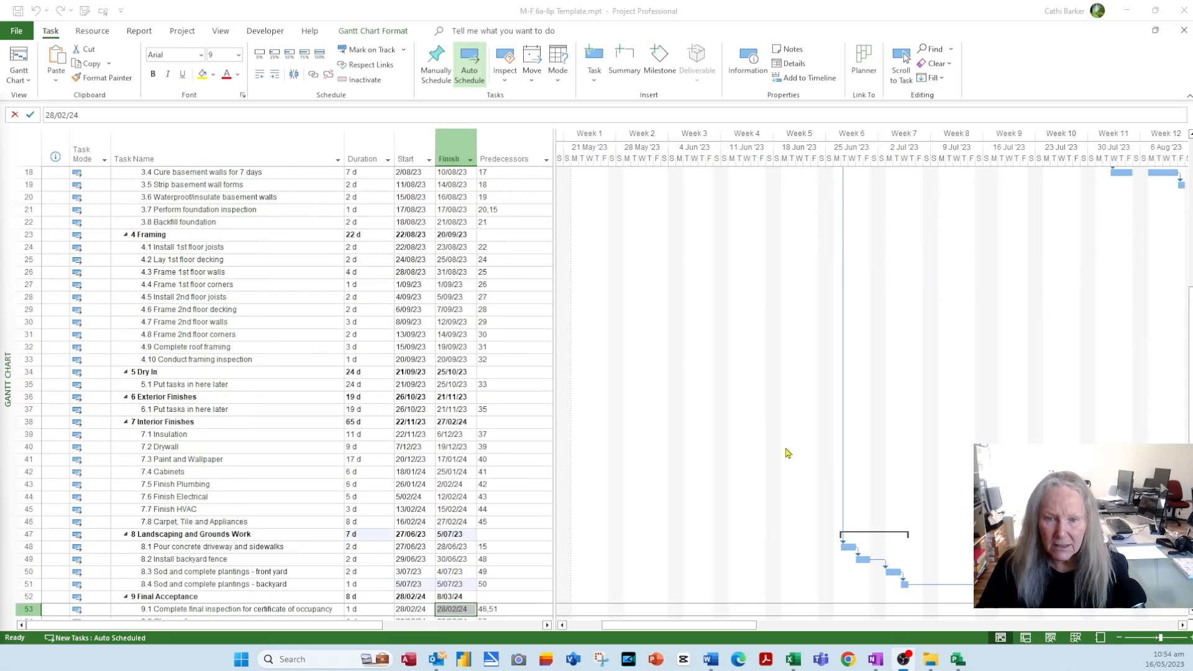
{"action": "left_click", "coordinate": [242, 389]}
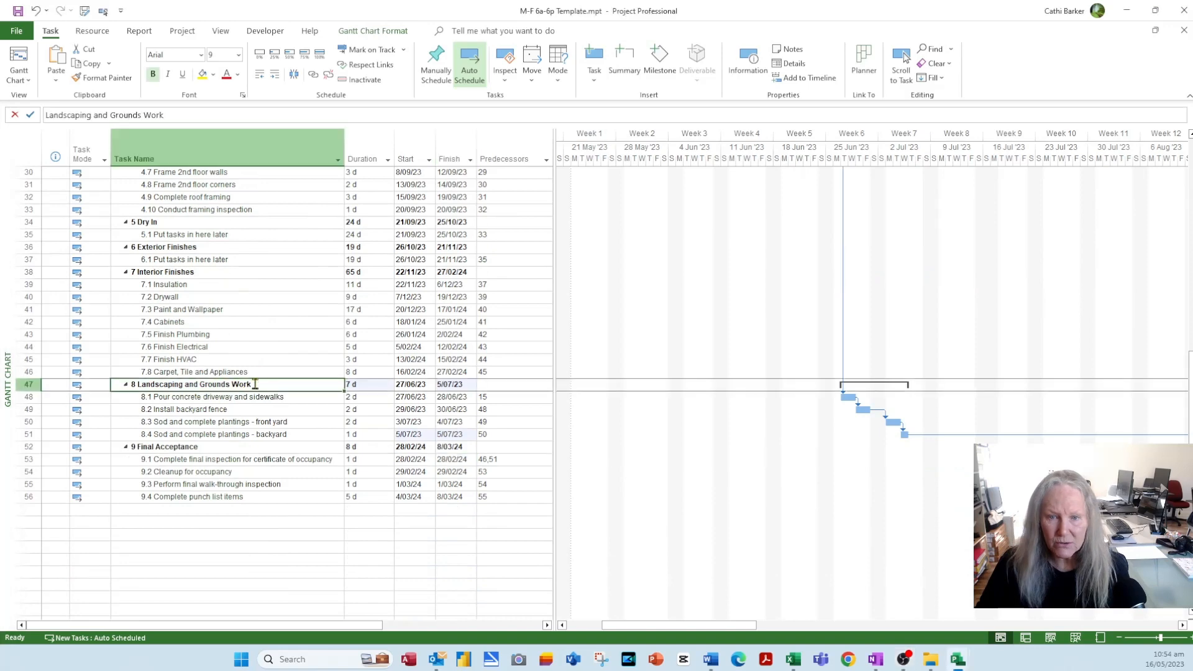
{"action": "scroll", "coordinate": [290, 400], "scroll_direction": "up", "scroll_amount": 6}
{"action": "scroll", "coordinate": [290, 400], "scroll_direction": "up", "scroll_amount": 4}
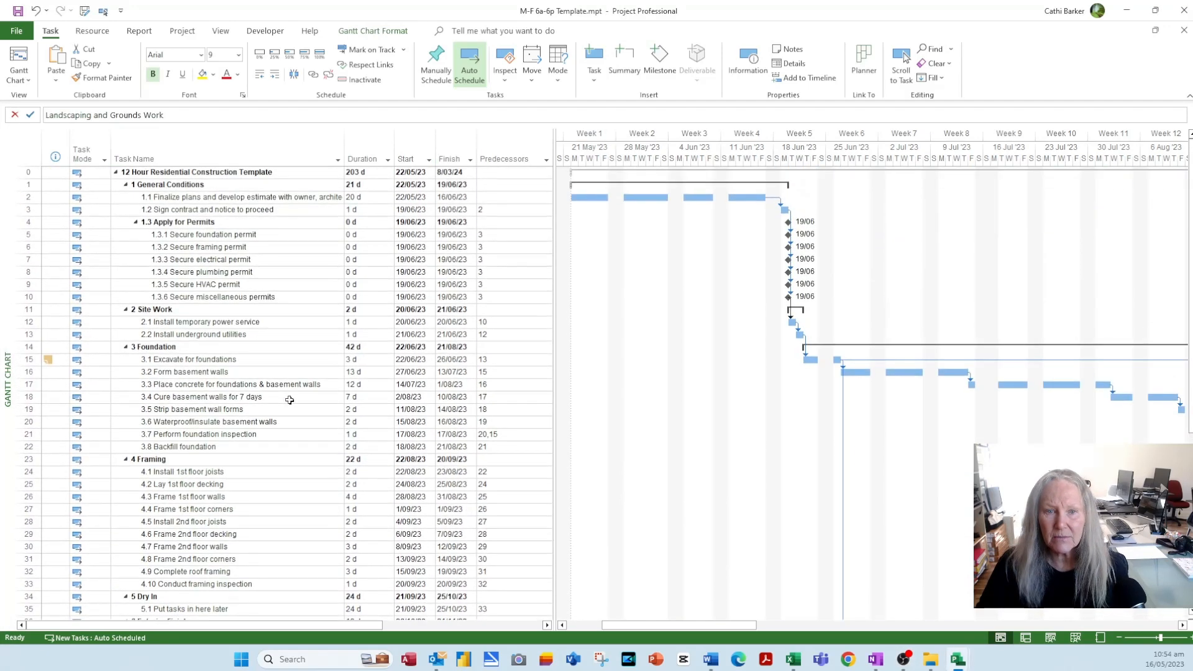
{"action": "left_click", "coordinate": [183, 351]}
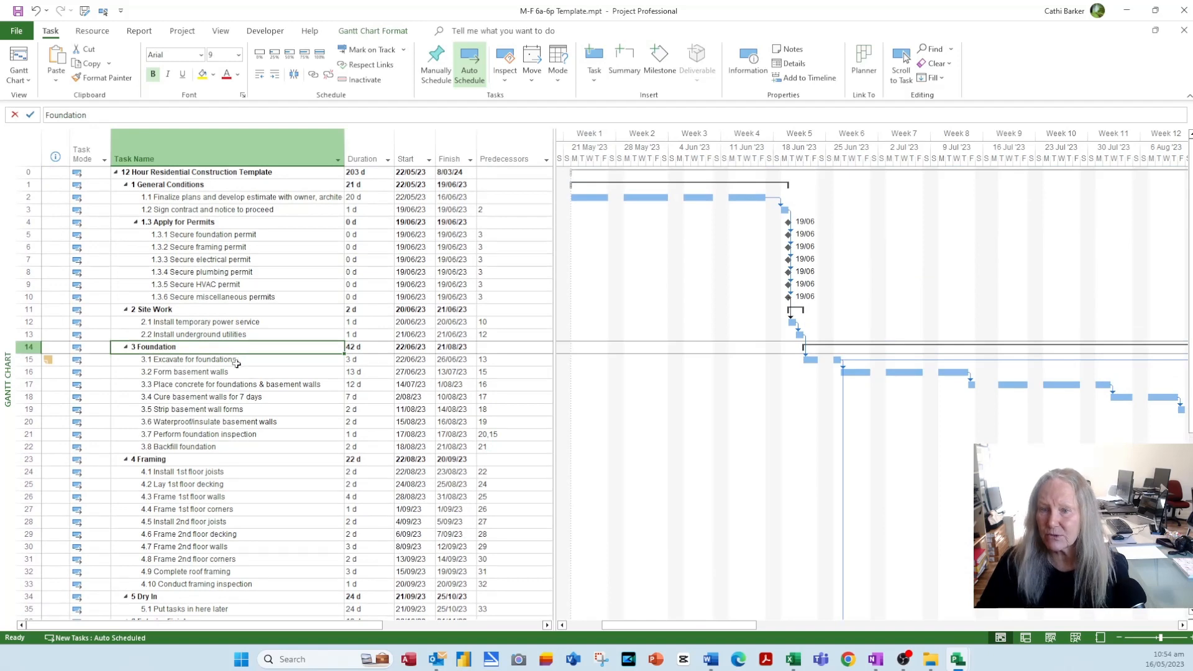
{"action": "scroll", "coordinate": [237, 370], "scroll_direction": "down", "scroll_amount": 6}
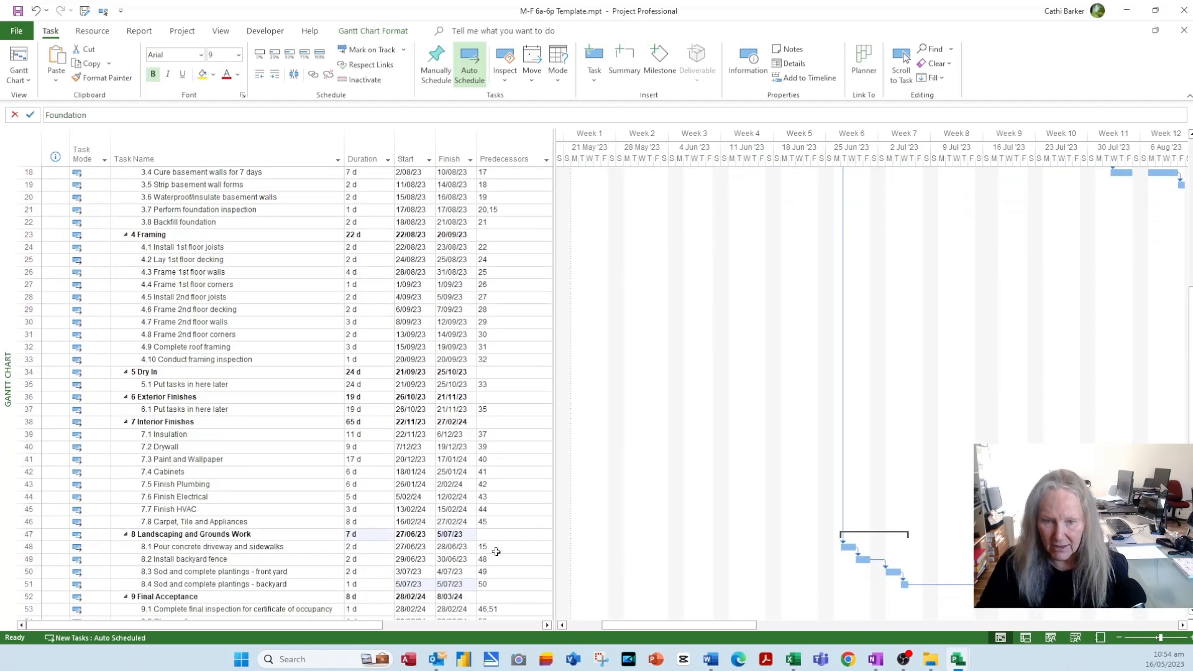
{"action": "scroll", "coordinate": [511, 614], "scroll_direction": "down", "scroll_amount": 2}
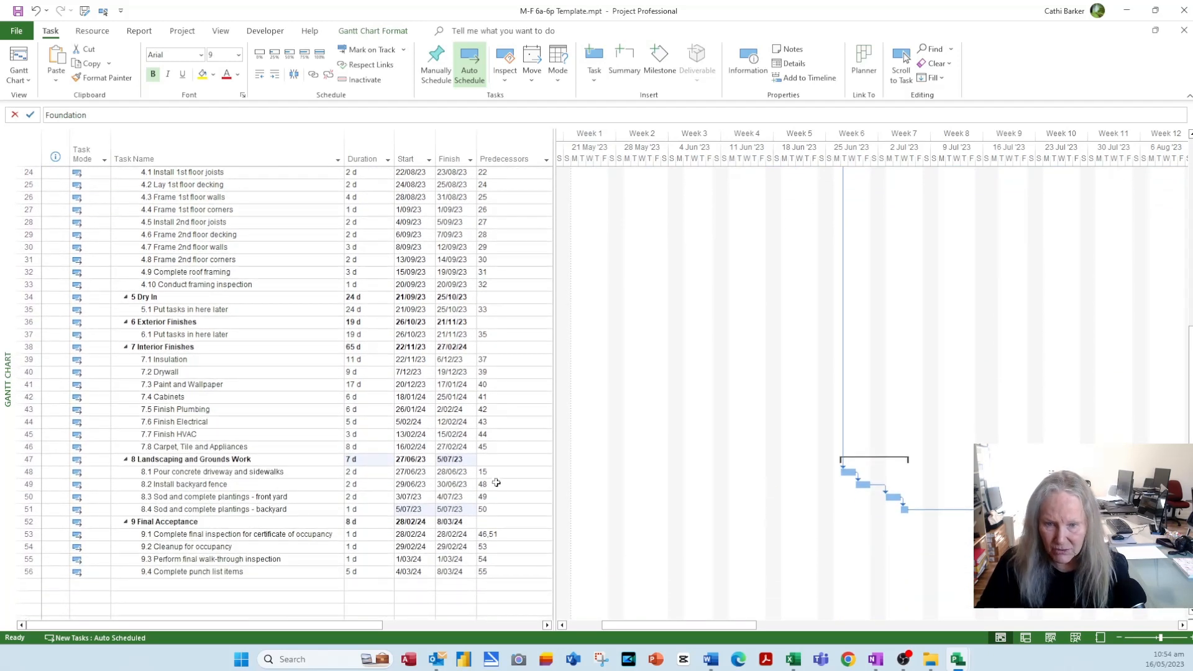
- Commit the driveway task's predecessor as a 15SS start-to-start link
{"action": "left_click", "coordinate": [535, 476]}
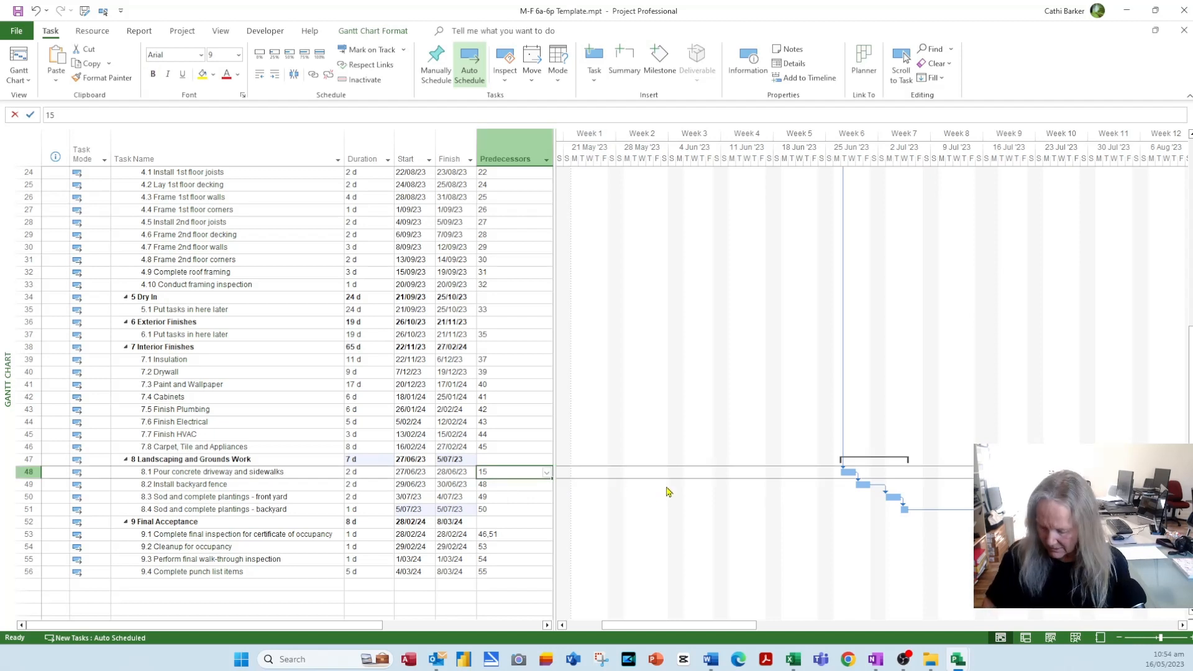
{"action": "key", "text": "F2"}
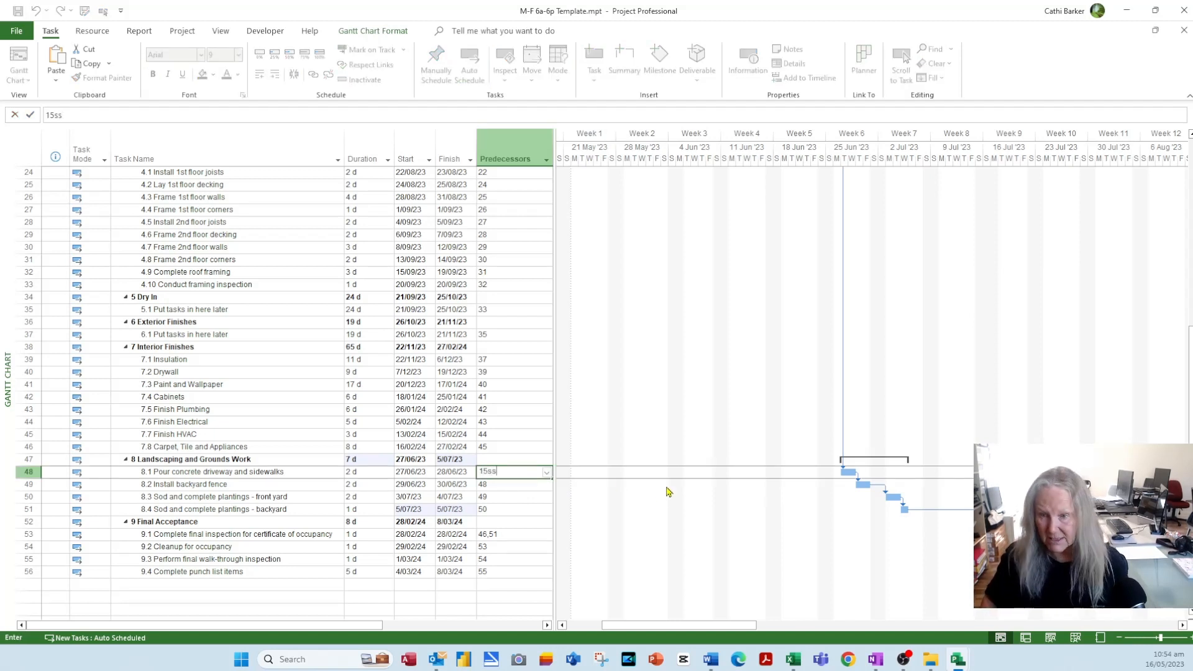
{"action": "key", "text": "Return"}
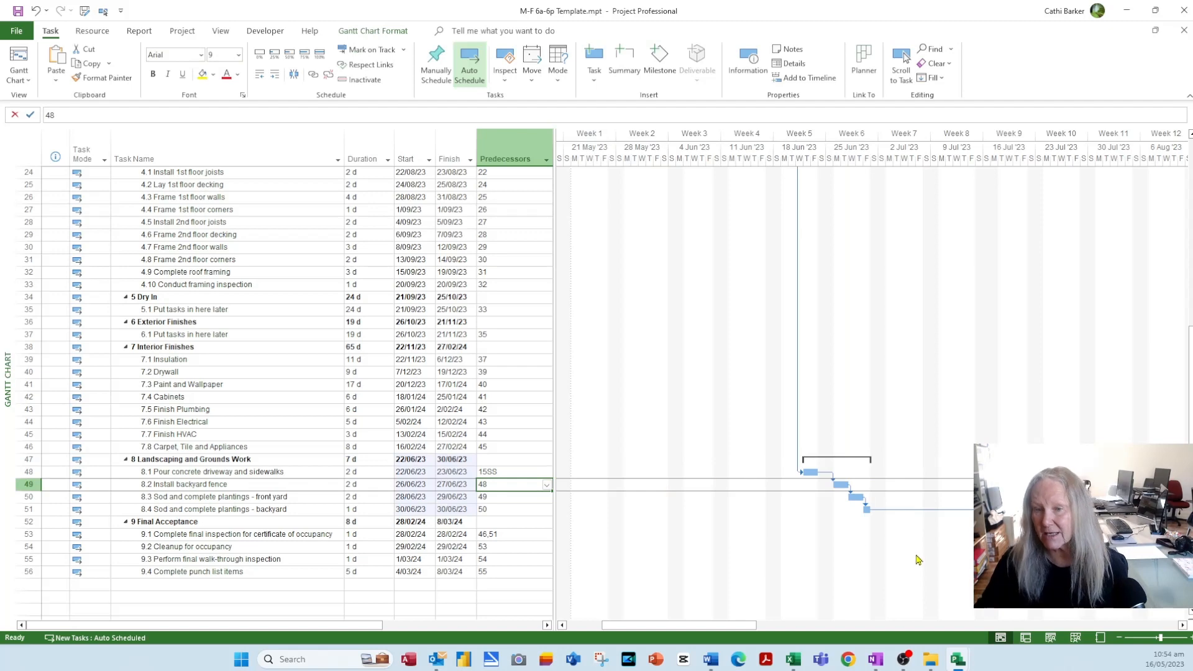
- Commit the backyard plantings predecessor as a 50SS start-to-start link, then clear the selection
{"action": "scroll", "coordinate": [917, 560], "scroll_direction": "up", "scroll_amount": 3}
{"action": "scroll", "coordinate": [919, 558], "scroll_direction": "up", "scroll_amount": 2}
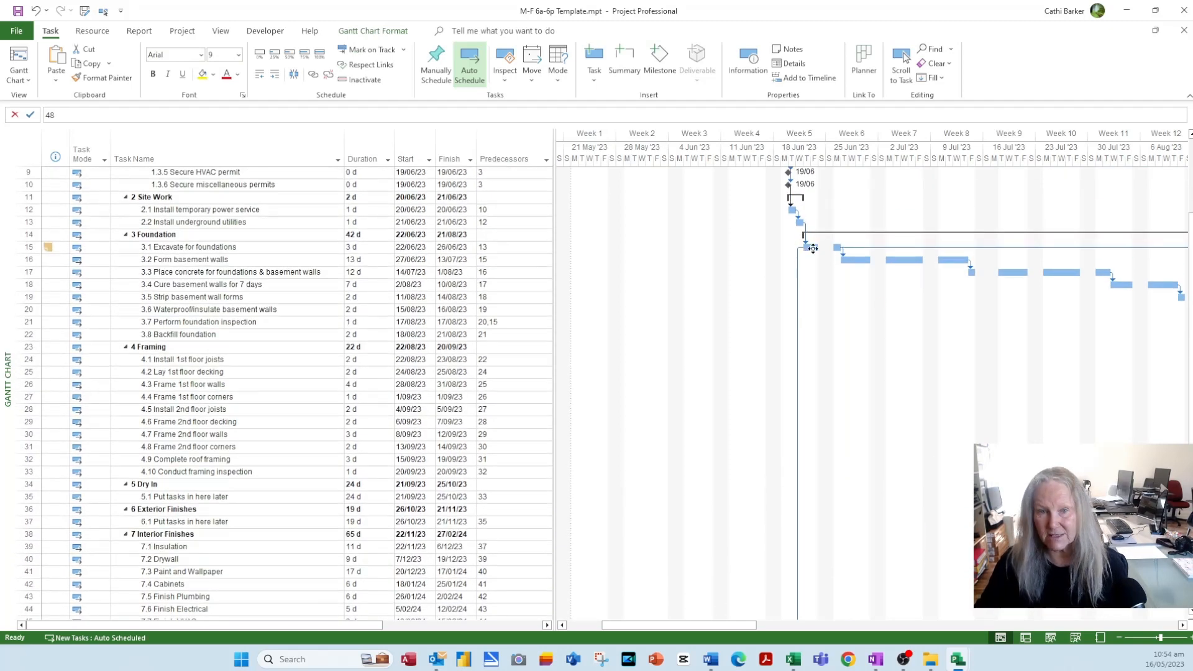
{"action": "scroll", "coordinate": [848, 298], "scroll_direction": "down", "scroll_amount": 3}
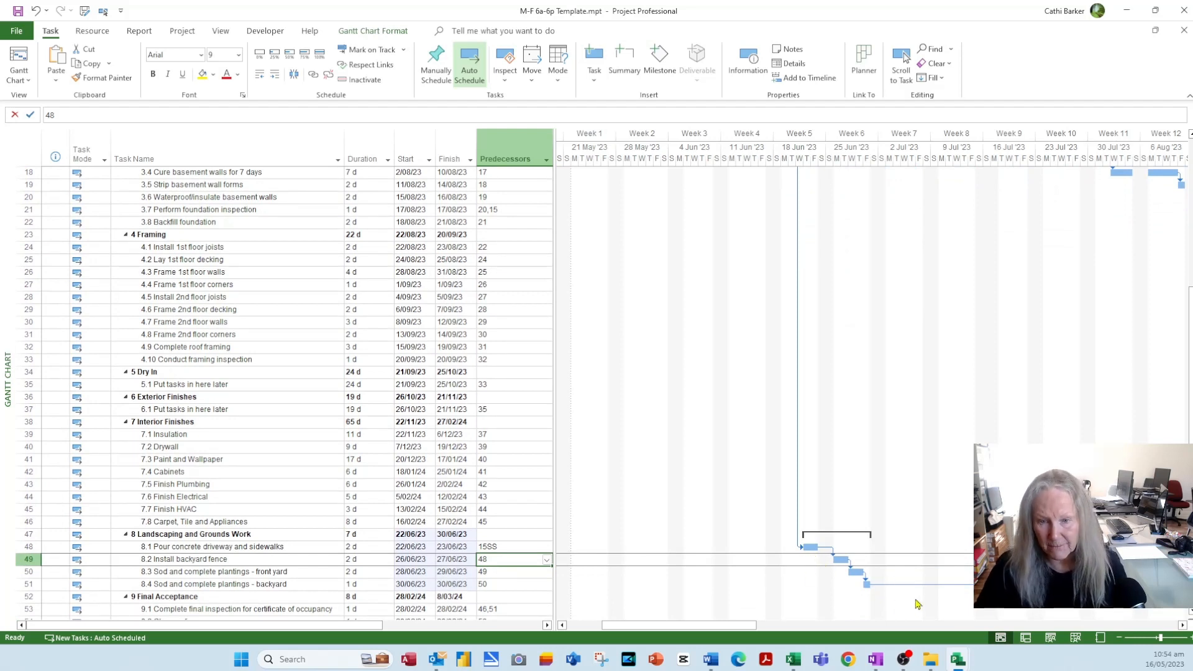
{"action": "left_click", "coordinate": [494, 584]}
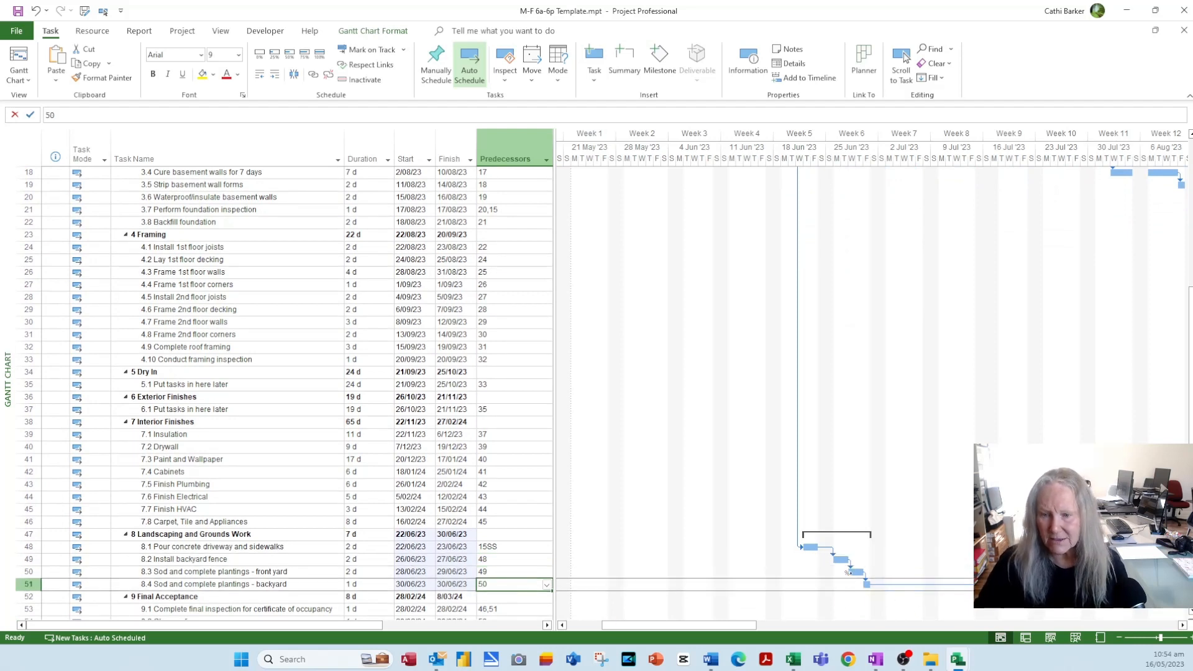
{"action": "key", "text": "F2"}
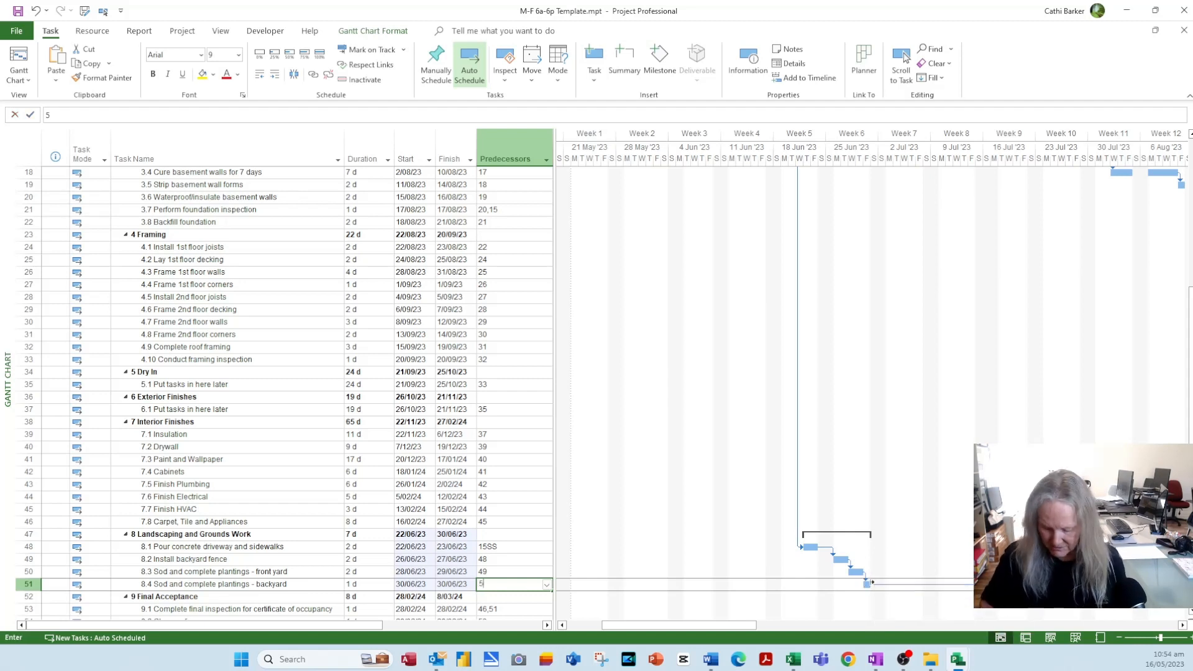
{"action": "key", "text": "Return"}
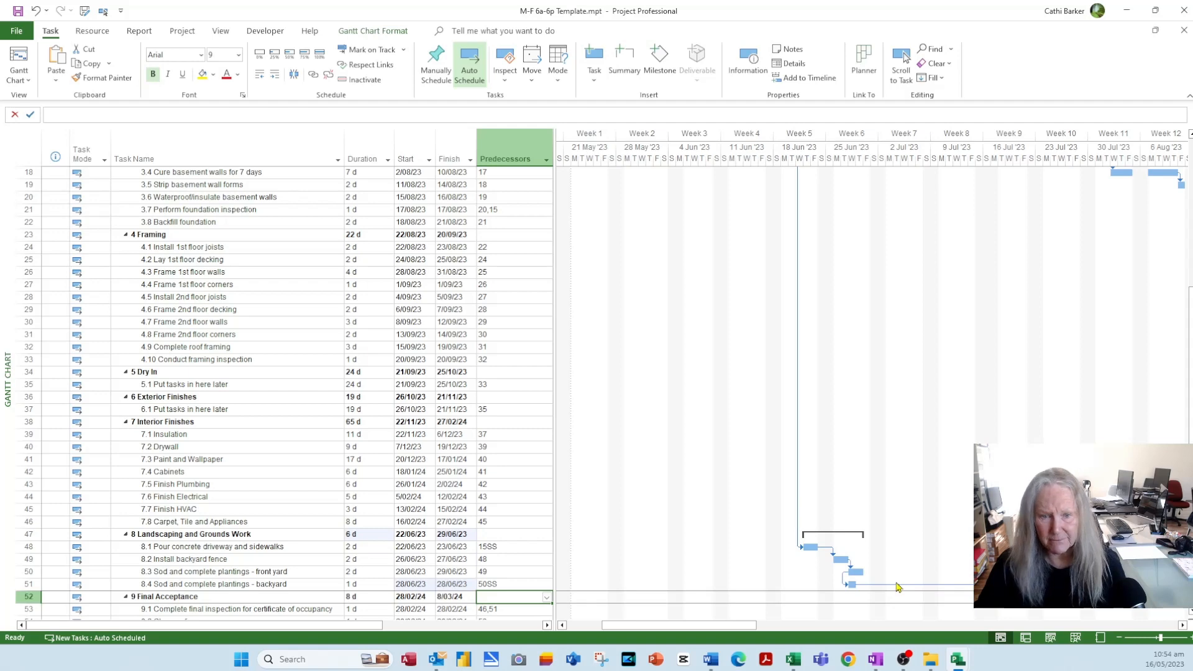
{"action": "scroll", "coordinate": [452, 547], "scroll_direction": "up", "scroll_amount": 6}
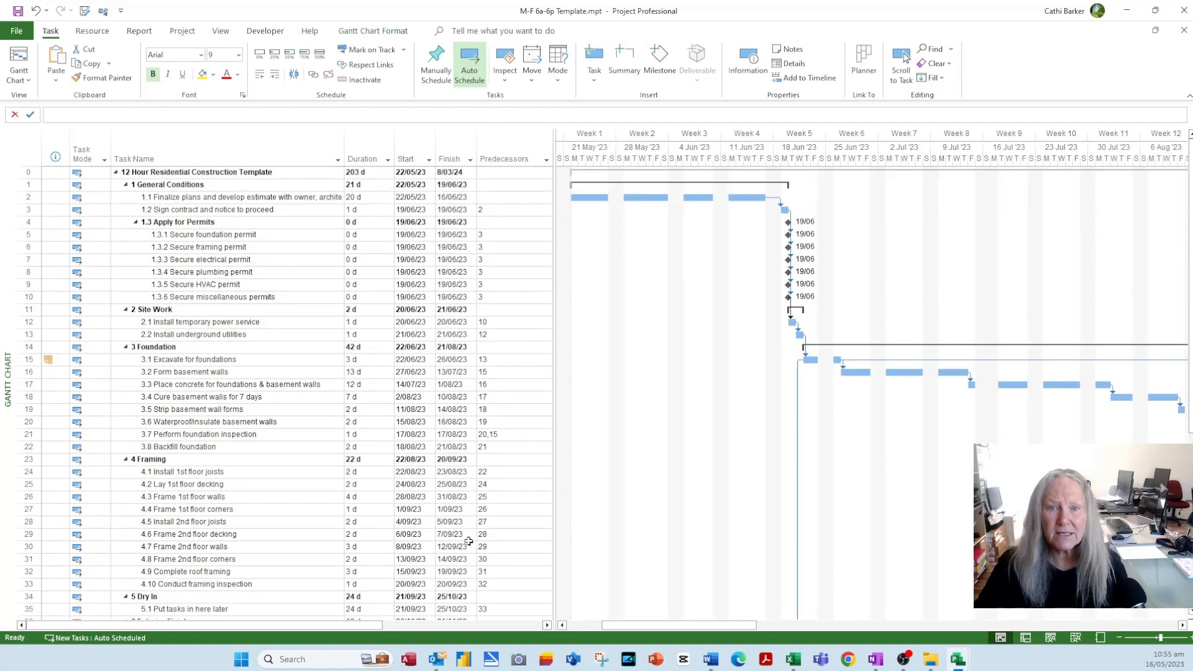
{"action": "scroll", "coordinate": [469, 542], "scroll_direction": "down", "scroll_amount": 8}
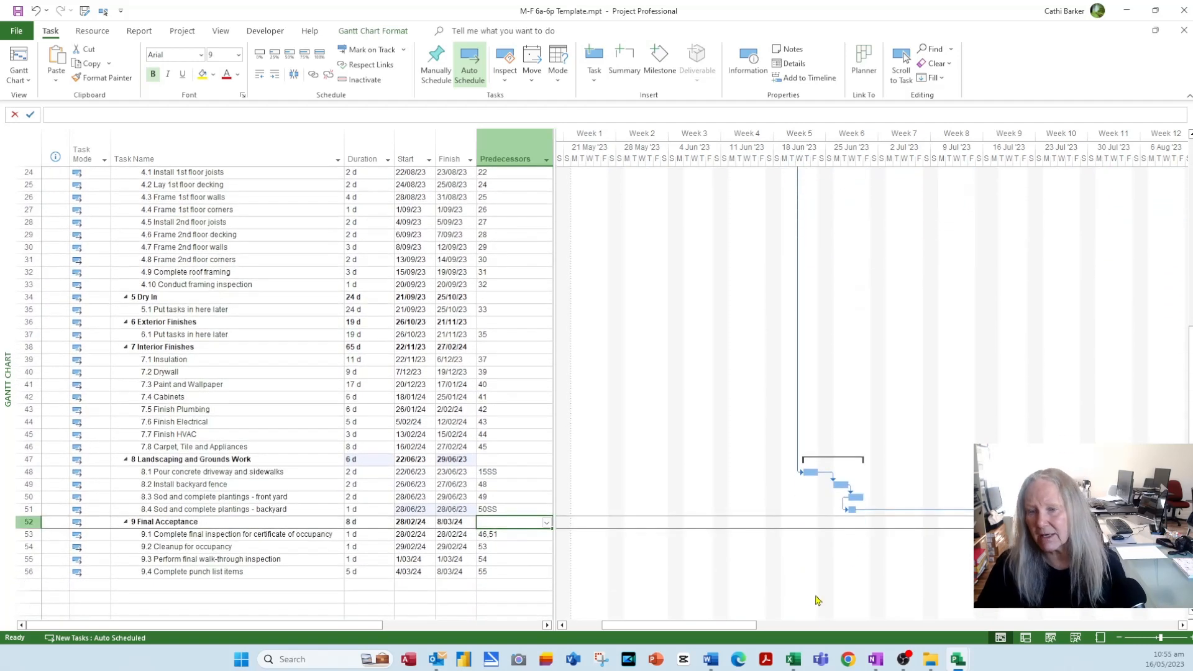
{"action": "left_click", "coordinate": [875, 555]}
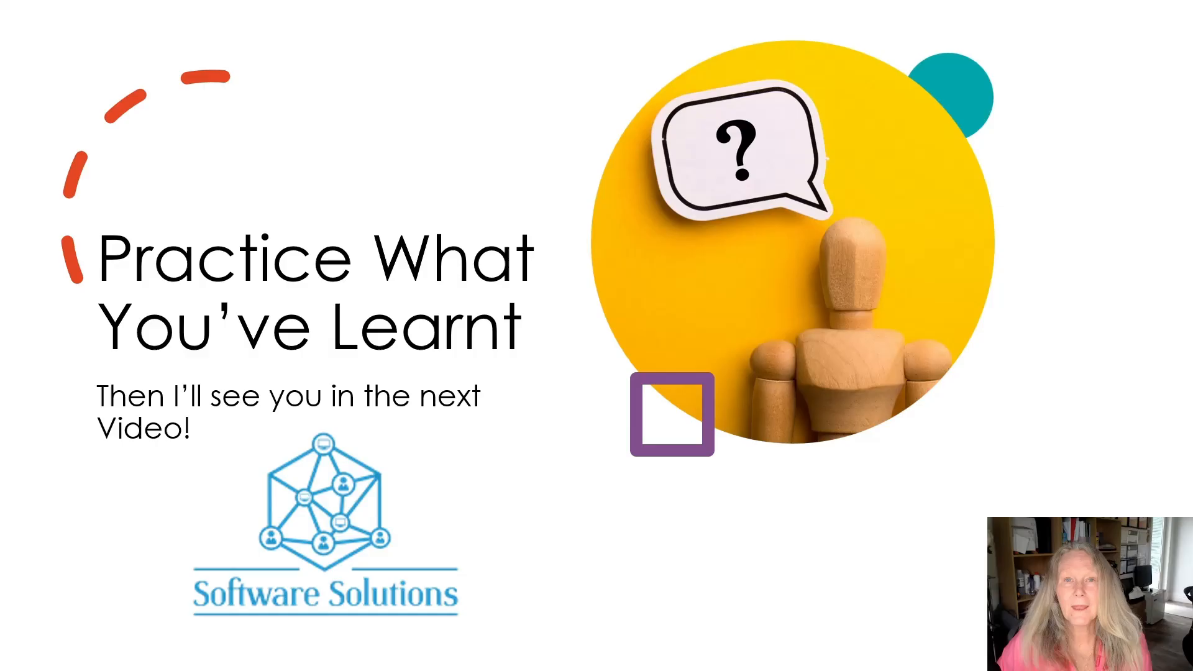